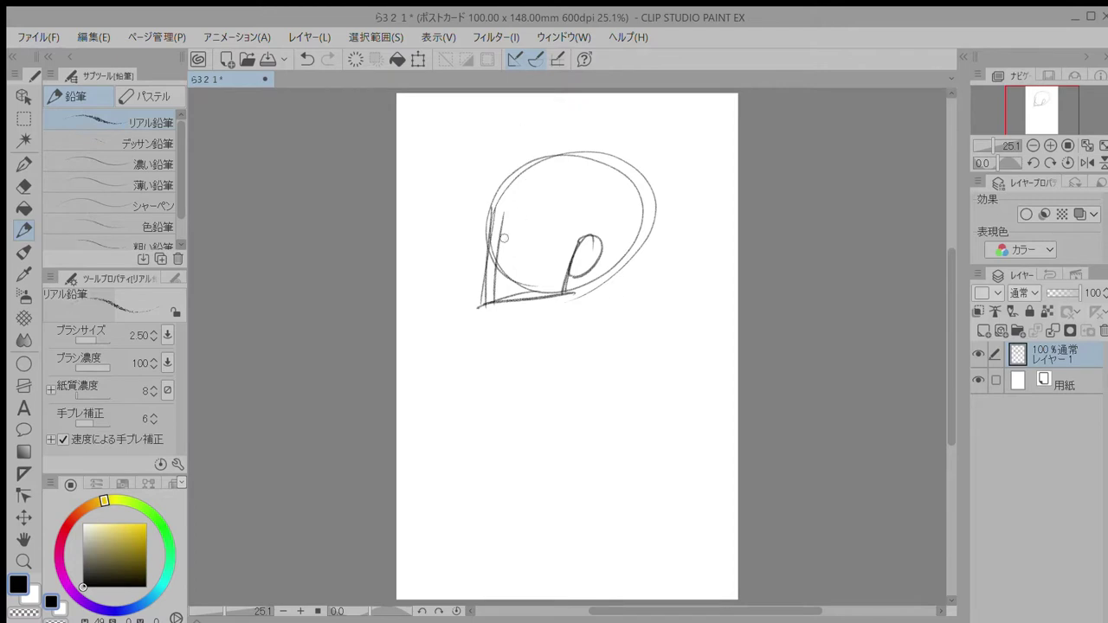
# Step: Sketch the brow line and rounder skull contour on the profile head, plus the front line of the neck
pyautogui.moveTo(494, 224); pyautogui.dragTo(580, 243)
pyautogui.moveTo(495, 195)
pyautogui.mouseDown()
pyautogui.moveTo(637, 233)
pyautogui.moveTo(602, 278)
pyautogui.mouseUp()
pyautogui.moveTo(517, 303); pyautogui.dragTo(538, 368)
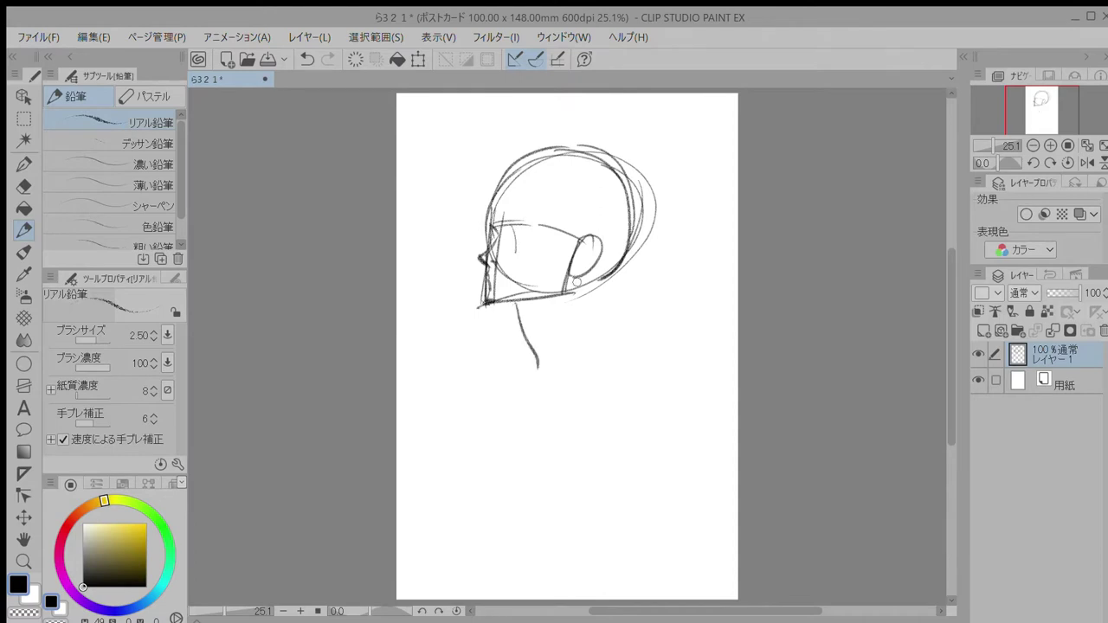
# Step: Sketch the neck muscle line, the upper chest and the nape curving down into the back
pyautogui.moveTo(574, 293); pyautogui.dragTo(543, 385)
pyautogui.moveTo(533, 374); pyautogui.dragTo(500, 455)
pyautogui.moveTo(601, 286)
pyautogui.mouseDown()
pyautogui.moveTo(614, 363)
pyautogui.moveTo(600, 343)
pyautogui.moveTo(616, 338)
pyautogui.mouseUp()
pyautogui.hotkey('ctrl', 'z')
pyautogui.moveTo(616, 266)
pyautogui.mouseDown()
pyautogui.moveTo(618, 342)
pyautogui.moveTo(638, 408)
pyautogui.mouseUp()
pyautogui.hotkey('ctrl', 'z')
pyautogui.moveTo(592, 323)
pyautogui.mouseDown()
pyautogui.moveTo(635, 392)
pyautogui.moveTo(629, 465)
pyautogui.mouseUp()
pyautogui.moveTo(524, 387)
pyautogui.mouseDown()
pyautogui.moveTo(499, 452)
pyautogui.moveTo(502, 427)
pyautogui.moveTo(498, 468)
pyautogui.mouseUp()
pyautogui.hotkey('ctrl', 'z')
pyautogui.hotkey('ctrl', 'z')
pyautogui.hotkey('ctrl', 'z')
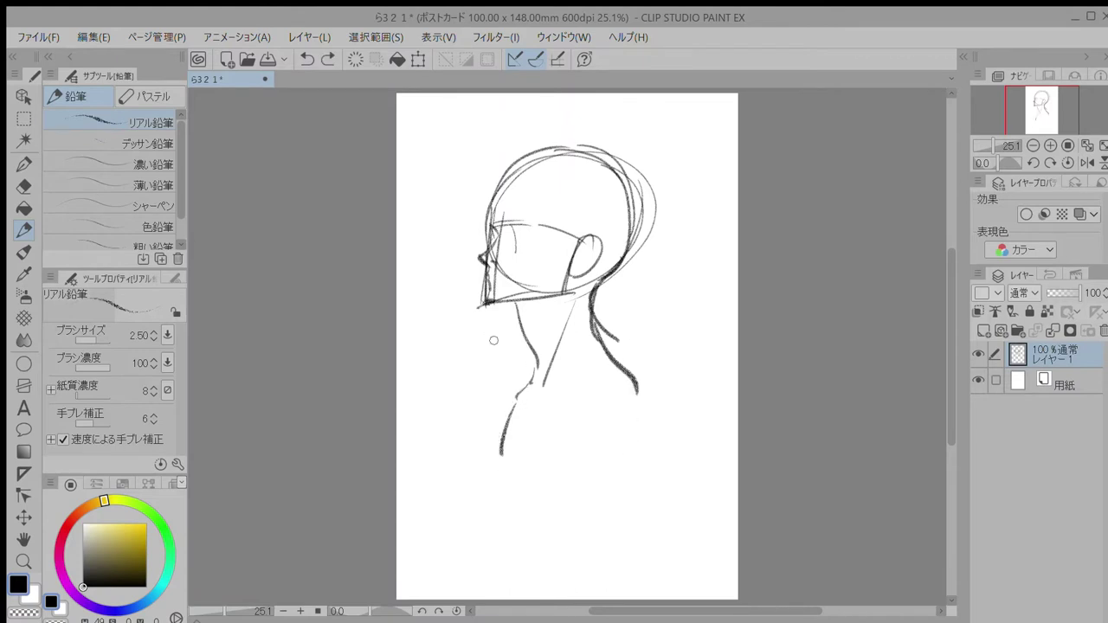
# Step: Extend the back line downwards and try diagonal strokes from the base of the neck across the chest
pyautogui.moveTo(629, 382); pyautogui.dragTo(620, 454)
pyautogui.moveTo(635, 381); pyautogui.dragTo(630, 468)
pyautogui.moveTo(546, 389); pyautogui.dragTo(495, 440)
pyautogui.moveTo(543, 392); pyautogui.dragTo(496, 462)
pyautogui.hotkey('ctrl', 'z')
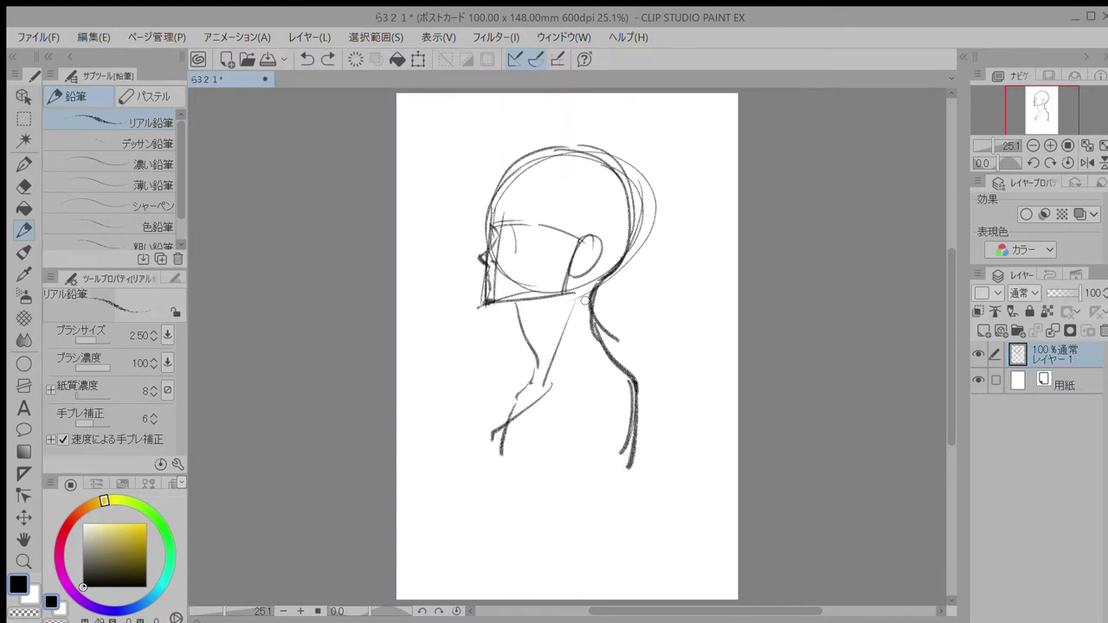
pyautogui.hotkey('ctrl', 'z')
# Step: Sketch the line from the neck down to the chest and thicken the outlines of the chest and back
pyautogui.moveTo(518, 408); pyautogui.dragTo(504, 463)
pyautogui.moveTo(579, 332); pyautogui.dragTo(514, 416)
pyautogui.moveTo(535, 373); pyautogui.dragTo(517, 414)
pyautogui.moveTo(621, 370); pyautogui.dragTo(614, 463)
pyautogui.moveTo(630, 364)
pyautogui.mouseDown()
pyautogui.moveTo(639, 411)
pyautogui.moveTo(616, 465)
pyautogui.mouseUp()
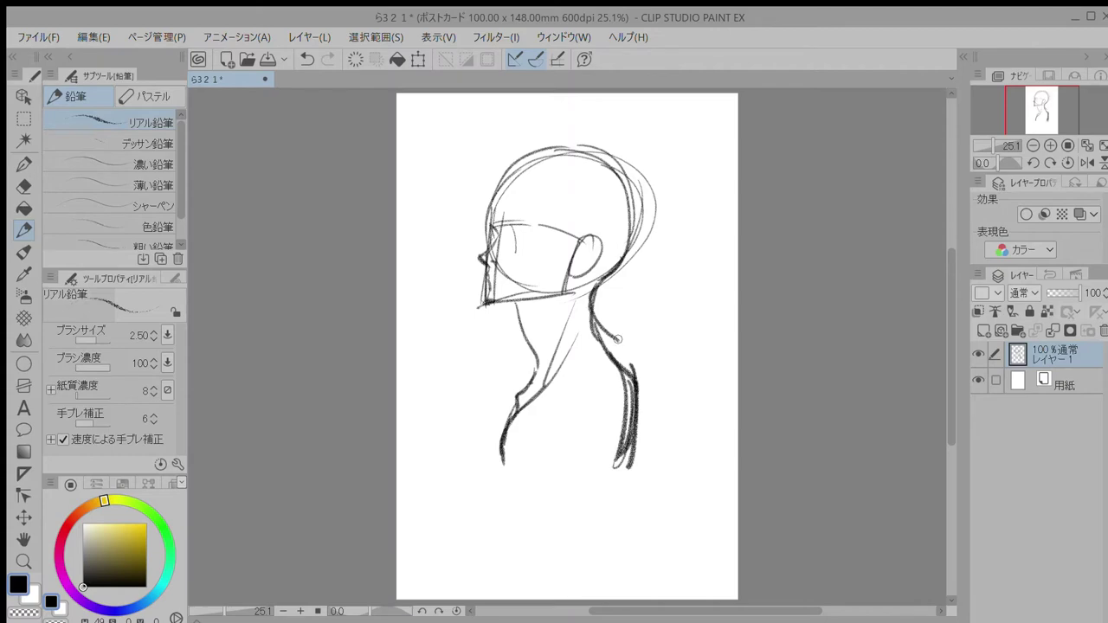
# Step: Close the bottom of the bust with a curved line from the chest to the back
pyautogui.scroll(2, 619, 339)
pyautogui.moveTo(621, 338); pyautogui.dragTo(655, 165)
pyautogui.moveTo(424, 374)
pyautogui.mouseDown()
pyautogui.moveTo(419, 446)
pyautogui.moveTo(658, 419)
pyautogui.mouseUp()
pyautogui.moveTo(693, 113); pyautogui.dragTo(685, 395)
pyautogui.moveTo(722, 287); pyautogui.dragTo(809, 321)
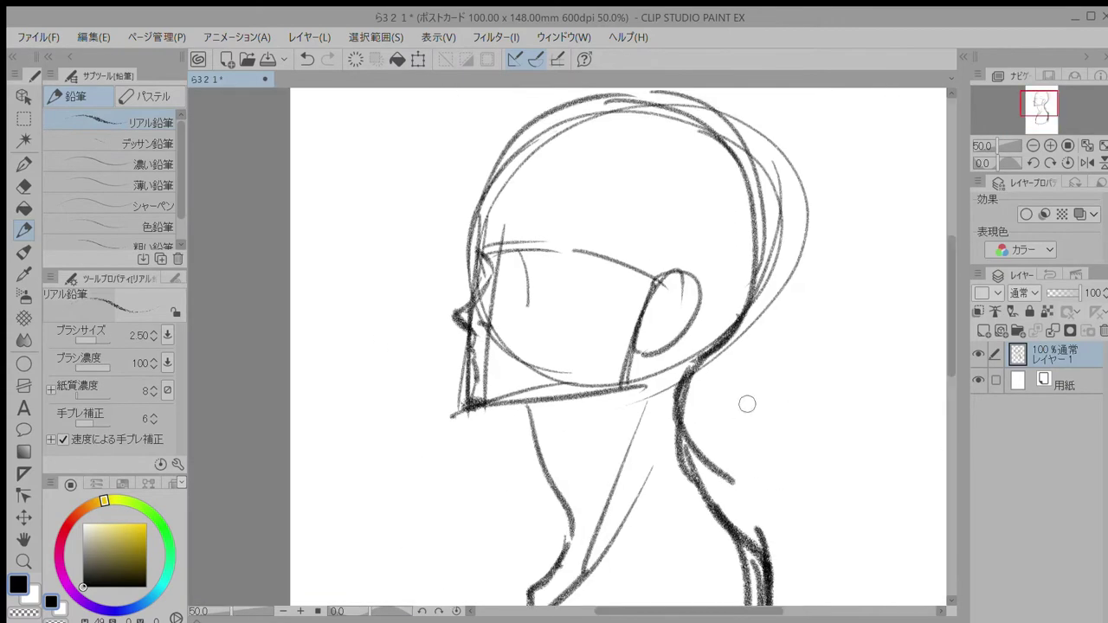
# Step: Sketch the eyebrows and closed eyes on the face and strengthen the line of the mouth and chin
pyautogui.moveTo(517, 248); pyautogui.dragTo(593, 252)
pyautogui.moveTo(466, 254)
pyautogui.mouseDown()
pyautogui.moveTo(483, 258)
pyautogui.moveTo(480, 282)
pyautogui.mouseUp()
pyautogui.hotkey('ctrl', 'z')
pyautogui.moveTo(464, 285); pyautogui.dragTo(531, 258)
pyautogui.moveTo(532, 258)
pyautogui.mouseDown()
pyautogui.moveTo(536, 280)
pyautogui.moveTo(528, 278)
pyautogui.moveTo(565, 295)
pyautogui.moveTo(544, 297)
pyautogui.mouseUp()
pyautogui.hotkey('ctrl', 'z')
pyautogui.hotkey('ctrl', 'z')
pyautogui.moveTo(530, 289)
pyautogui.mouseDown()
pyautogui.moveTo(567, 294)
pyautogui.moveTo(567, 279)
pyautogui.mouseUp()
pyautogui.hotkey('ctrl', 'z')
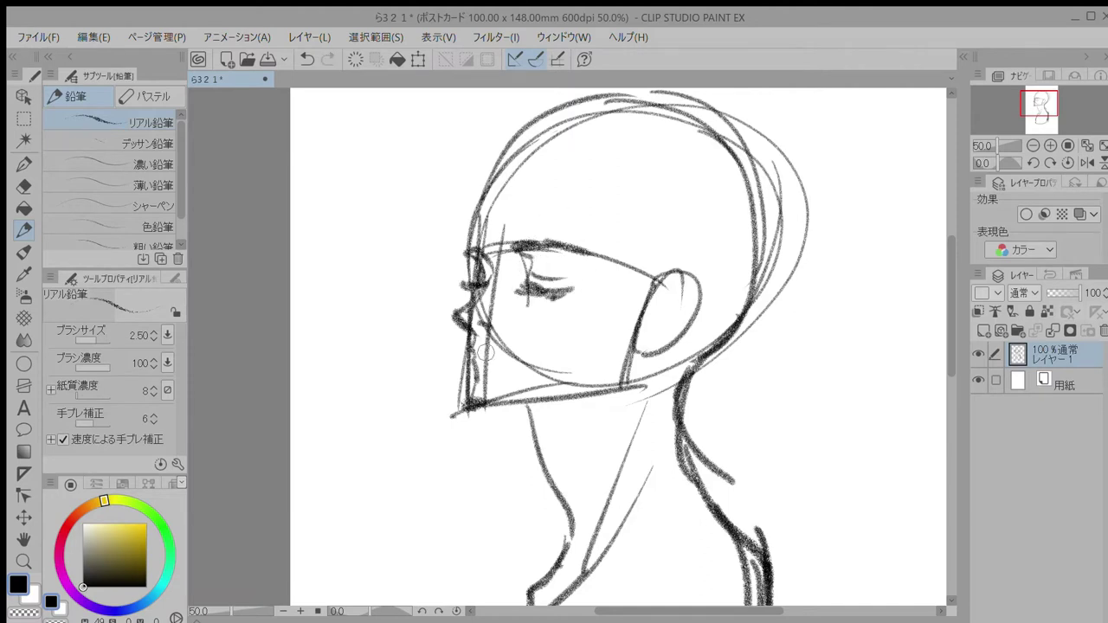
pyautogui.moveTo(493, 351)
pyautogui.mouseDown()
pyautogui.moveTo(518, 359)
pyautogui.moveTo(507, 408)
pyautogui.moveTo(538, 418)
pyautogui.mouseUp()
# Step: Sketch the fringe as long curved strands over the forehead, temple and front edge of the face
pyautogui.moveTo(590, 130)
pyautogui.mouseDown()
pyautogui.moveTo(533, 141)
pyautogui.moveTo(588, 132)
pyautogui.moveTo(644, 262)
pyautogui.mouseUp()
pyautogui.moveTo(597, 160); pyautogui.dragTo(648, 277)
pyautogui.moveTo(594, 140)
pyautogui.mouseDown()
pyautogui.moveTo(610, 275)
pyautogui.moveTo(566, 265)
pyautogui.mouseUp()
pyautogui.moveTo(549, 141); pyautogui.dragTo(526, 246)
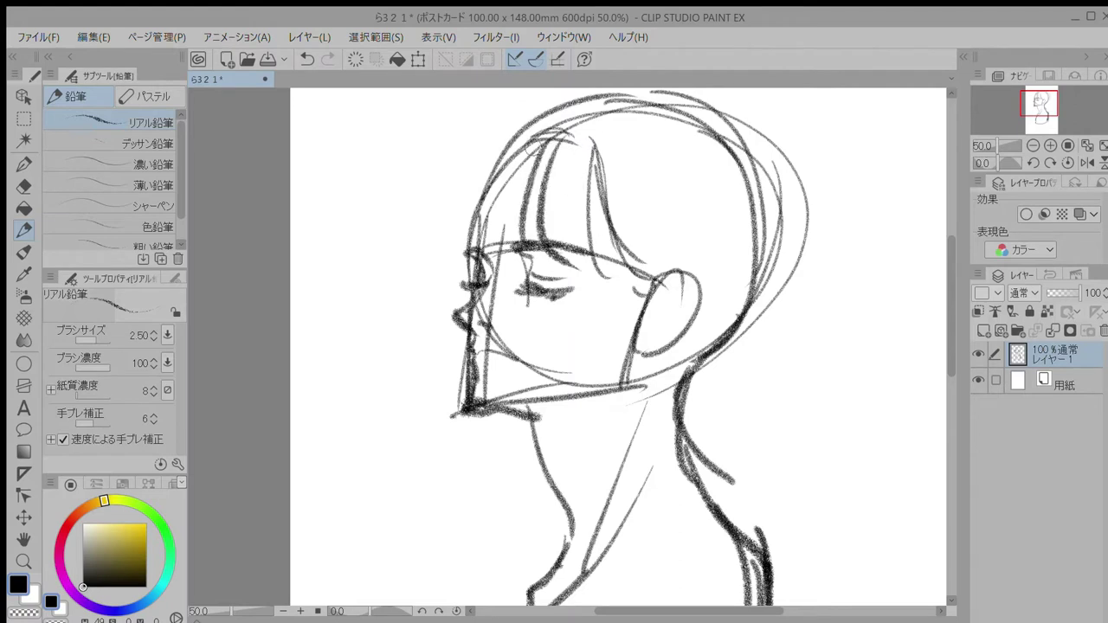
pyautogui.moveTo(535, 145); pyautogui.dragTo(478, 252)
pyautogui.moveTo(508, 130); pyautogui.dragTo(438, 234)
pyautogui.moveTo(464, 209); pyautogui.dragTo(453, 255)
pyautogui.moveTo(469, 168); pyautogui.dragTo(455, 256)
# Step: Sketch the outer hair contour from a parting at the crown, over the fringe and down to the nape
pyautogui.moveTo(743, 120); pyautogui.dragTo(745, 198)
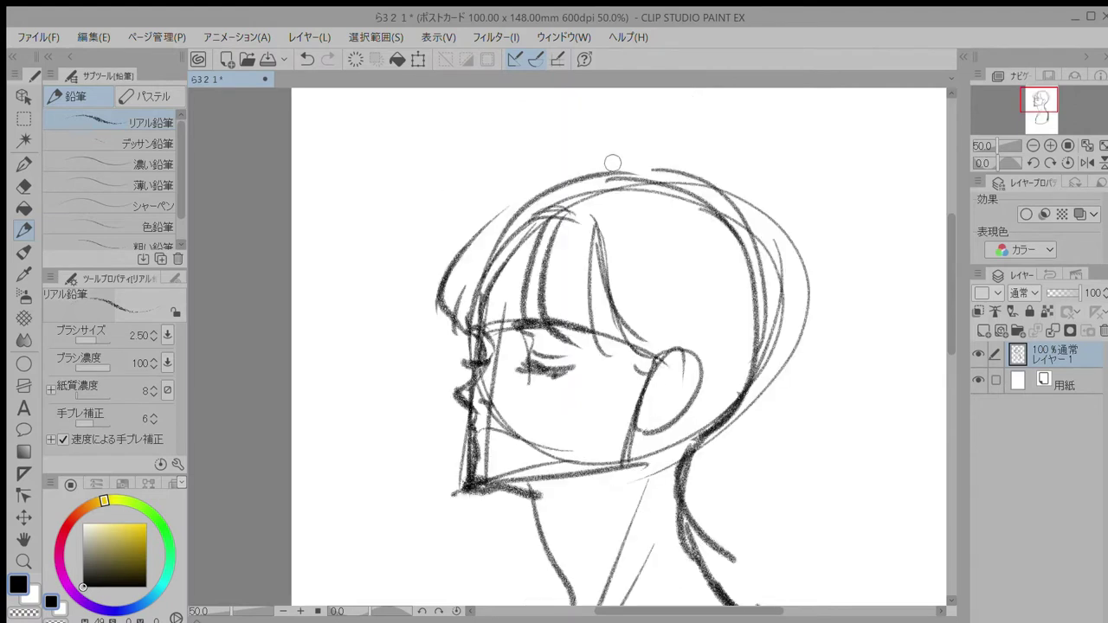
pyautogui.moveTo(620, 155); pyautogui.dragTo(643, 175)
pyautogui.moveTo(622, 155); pyautogui.dragTo(475, 249)
pyautogui.moveTo(643, 186); pyautogui.dragTo(673, 341)
pyautogui.moveTo(641, 163)
pyautogui.mouseDown()
pyautogui.moveTo(443, 355)
pyautogui.moveTo(562, 162)
pyautogui.moveTo(455, 261)
pyautogui.mouseUp()
pyautogui.hotkey('ctrl', 'z')
pyautogui.hotkey('ctrl', 'z')
pyautogui.moveTo(634, 166)
pyautogui.mouseDown()
pyautogui.moveTo(722, 175)
pyautogui.moveTo(726, 187)
pyautogui.mouseUp()
pyautogui.moveTo(721, 171); pyautogui.dragTo(787, 296)
pyautogui.moveTo(639, 163)
pyautogui.mouseDown()
pyautogui.moveTo(705, 468)
pyautogui.moveTo(690, 506)
pyautogui.mouseUp()
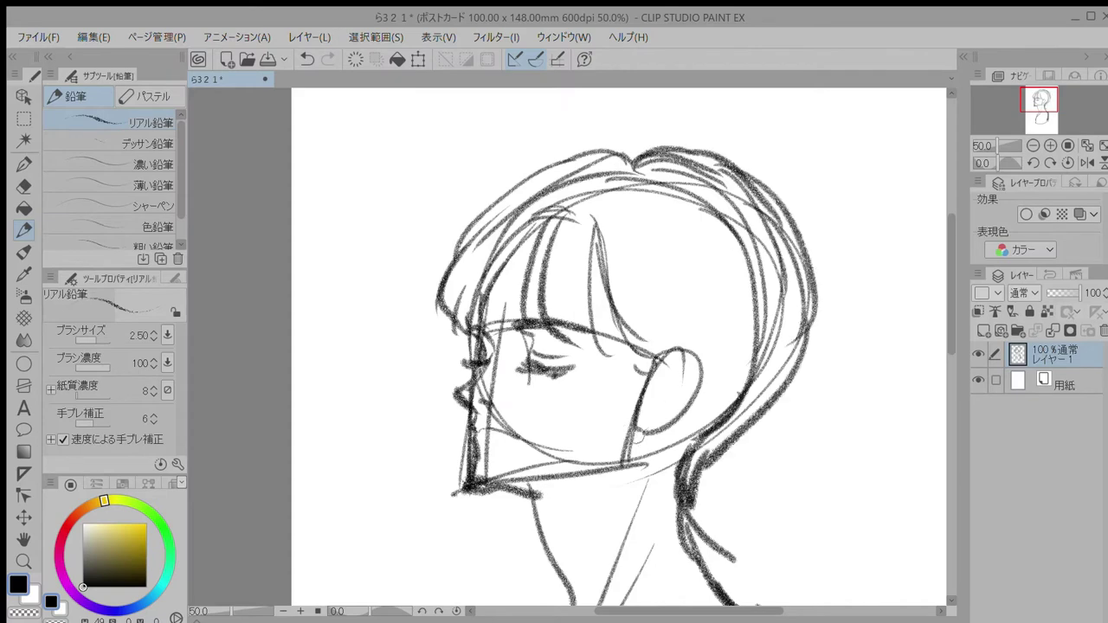
# Step: Sketch short hair ends below the ear and towards the nape
pyautogui.moveTo(637, 440); pyautogui.dragTo(633, 489)
pyautogui.moveTo(609, 444); pyautogui.dragTo(643, 446)
pyautogui.moveTo(664, 457); pyautogui.dragTo(664, 479)
pyautogui.moveTo(683, 450); pyautogui.dragTo(682, 471)
# Step: Sketch a neckline across the base of the neck from the chest over the shoulder to the back
pyautogui.moveTo(836, 510); pyautogui.dragTo(800, 317)
pyautogui.moveTo(706, 289); pyautogui.dragTo(733, 221)
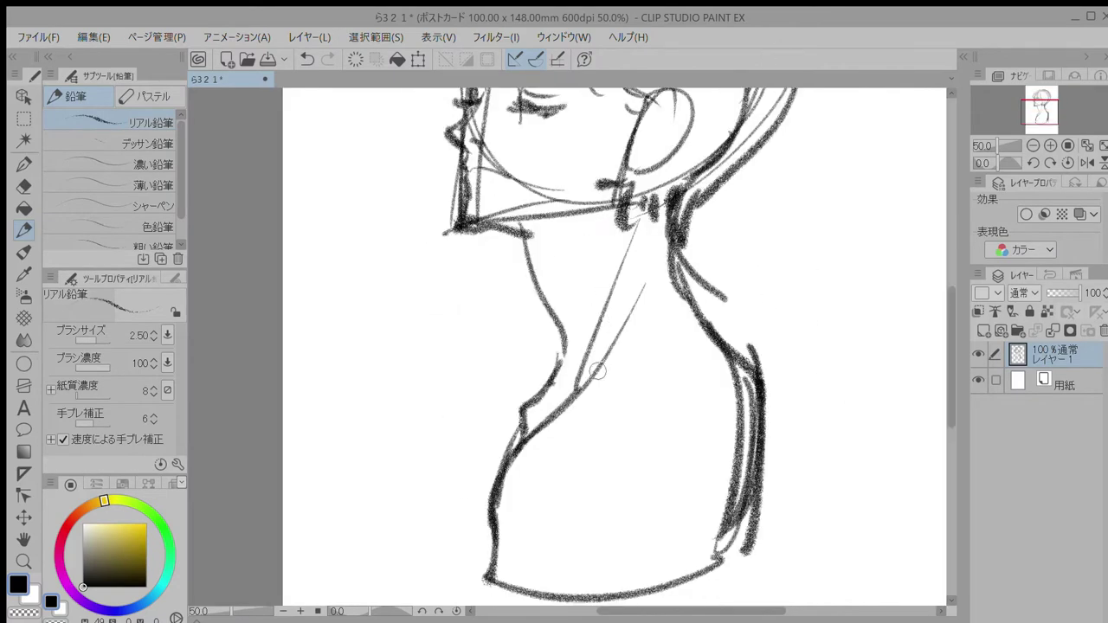
pyautogui.moveTo(521, 445)
pyautogui.mouseDown()
pyautogui.moveTo(594, 383)
pyautogui.moveTo(651, 376)
pyautogui.moveTo(671, 392)
pyautogui.mouseUp()
pyautogui.moveTo(634, 363)
pyautogui.mouseDown()
pyautogui.moveTo(753, 400)
pyautogui.moveTo(743, 496)
pyautogui.mouseUp()
# Step: Turn the sketch layer blue with the layer colour effect and add a new raster layer above it
pyautogui.moveTo(835, 188); pyautogui.dragTo(792, 300)
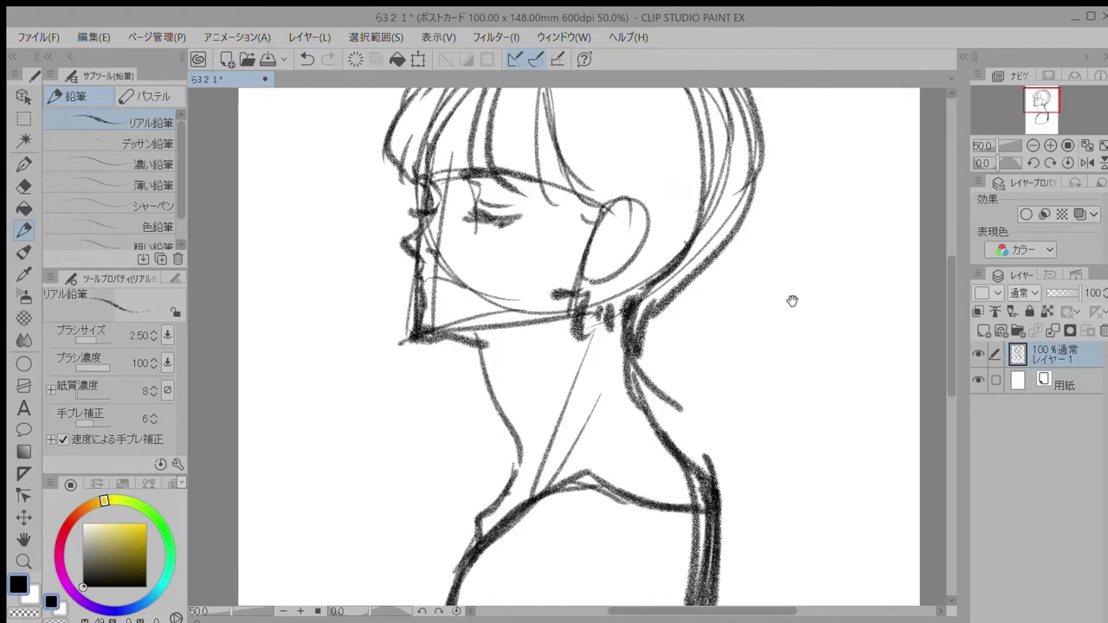
pyautogui.scroll(-1, 787, 270)
pyautogui.click(1079, 216)
pyautogui.hotkey('ctrl', 'shift', 'n')
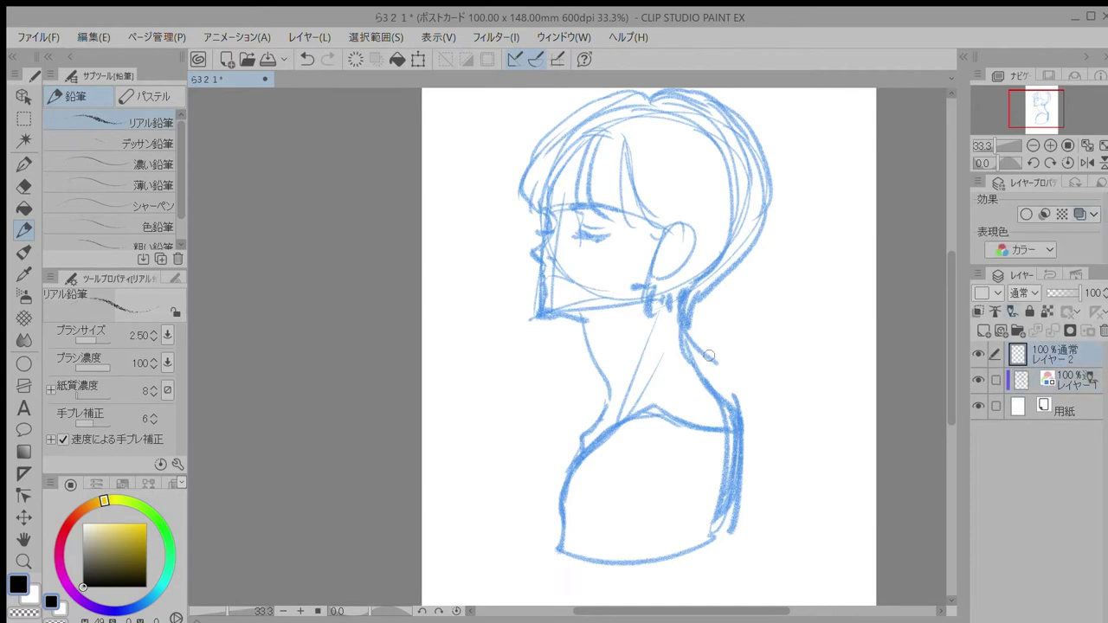
# Step: Switch to the G-pen, try strokes at the far eyebrow and reduce the brush size to 1.00
pyautogui.press('p')
pyautogui.scroll(1, 585, 230)
pyautogui.moveTo(630, 305); pyautogui.dragTo(621, 395)
pyautogui.hotkey('ctrl', 'z')
pyautogui.scroll(2, 643, 344)
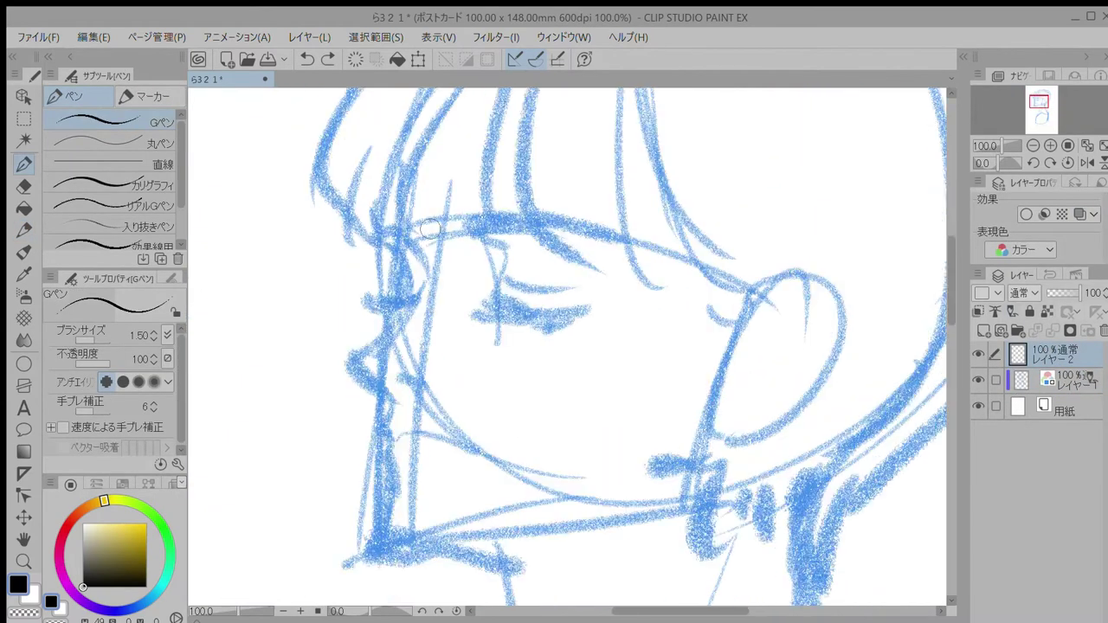
pyautogui.moveTo(374, 236); pyautogui.dragTo(384, 250)
pyautogui.moveTo(385, 236)
pyautogui.mouseDown()
pyautogui.moveTo(400, 240)
pyautogui.moveTo(388, 252)
pyautogui.mouseUp()
pyautogui.hotkey('ctrl', 'z')
pyautogui.press('[')
pyautogui.hotkey('ctrl', 'z')
# Step: Ink the far brow and eye socket curve, the nose and the short line on the forehead
pyautogui.moveTo(385, 238); pyautogui.dragTo(422, 282)
pyautogui.moveTo(396, 236); pyautogui.dragTo(373, 385)
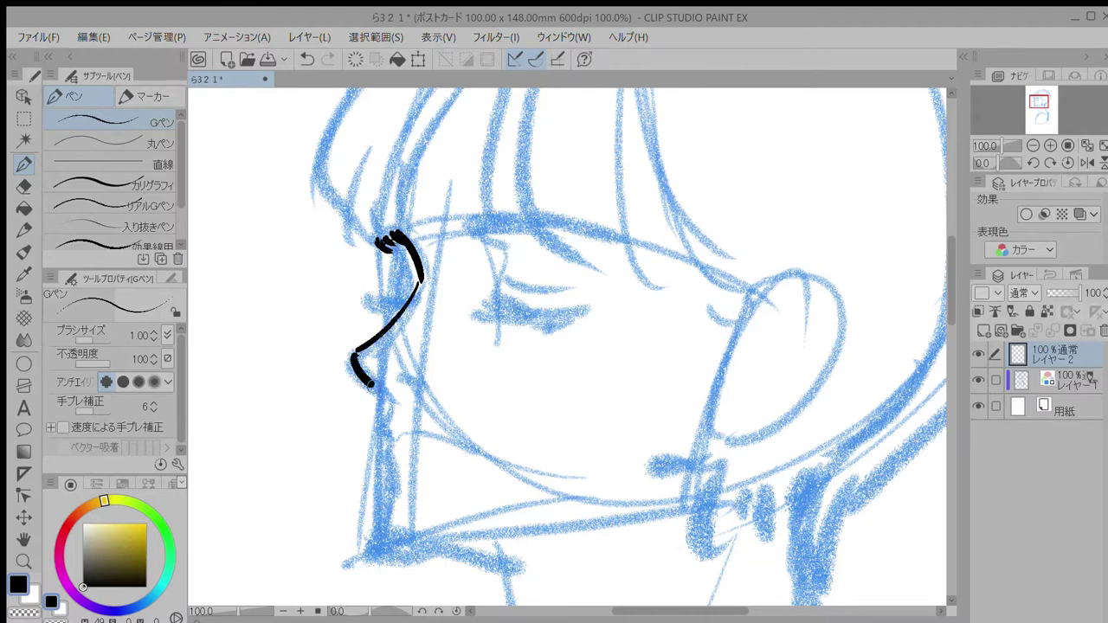
pyautogui.moveTo(395, 274); pyautogui.dragTo(398, 315)
pyautogui.hotkey('ctrl', 'z')
pyautogui.hotkey('ctrl', 'z')
pyautogui.moveTo(394, 168)
pyautogui.mouseDown()
pyautogui.moveTo(386, 275)
pyautogui.moveTo(364, 299)
pyautogui.moveTo(407, 303)
pyautogui.mouseUp()
pyautogui.hotkey('ctrl', 'z')
pyautogui.hotkey('ctrl', 'z')
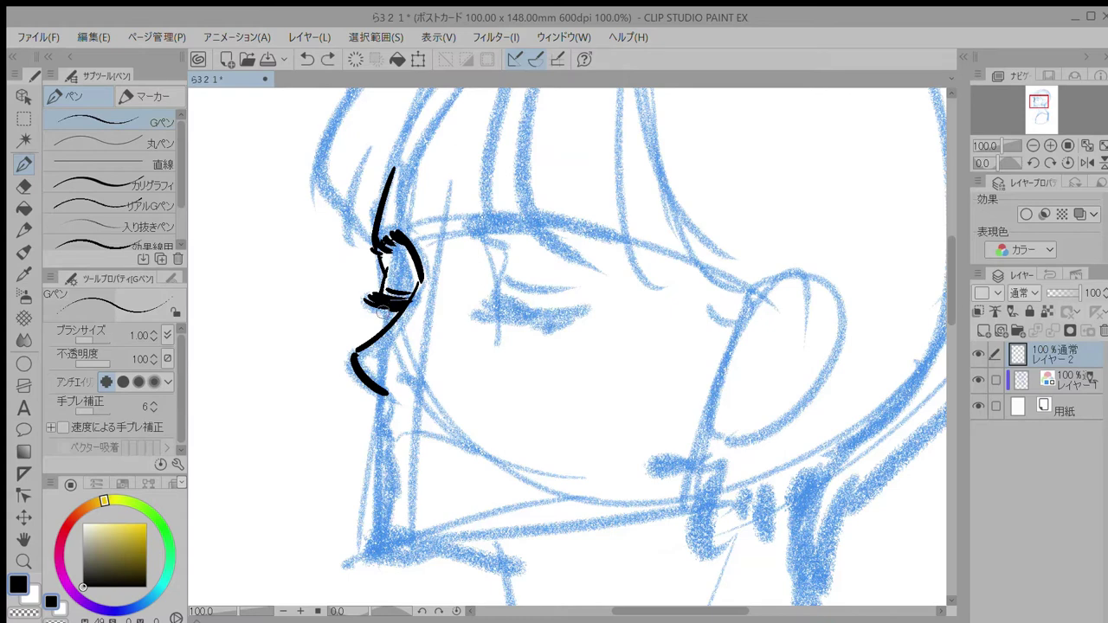
# Step: Undo the far eye's lash strokes and redraw the lashes slightly lower
pyautogui.hotkey('ctrl', 'z')
pyautogui.hotkey('ctrl', 'z')
pyautogui.hotkey('ctrl', 'z')
pyautogui.hotkey('ctrl', 'z')
pyautogui.hotkey('ctrl', 'z')
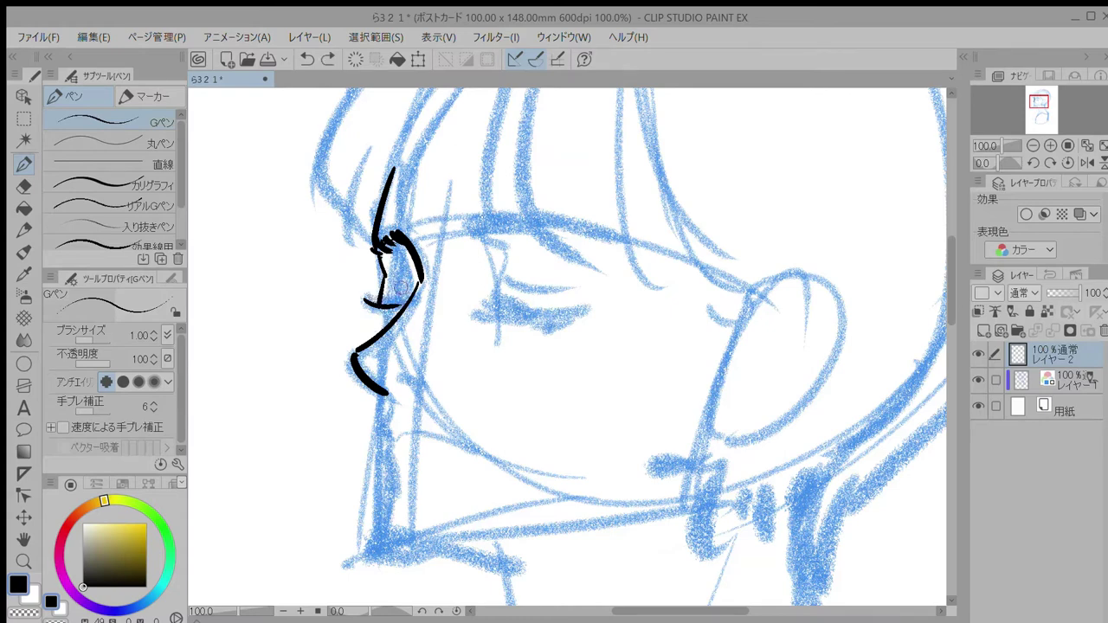
pyautogui.moveTo(385, 276); pyautogui.dragTo(379, 314)
pyautogui.moveTo(367, 322)
pyautogui.mouseDown()
pyautogui.moveTo(400, 313)
pyautogui.moveTo(364, 322)
pyautogui.mouseUp()
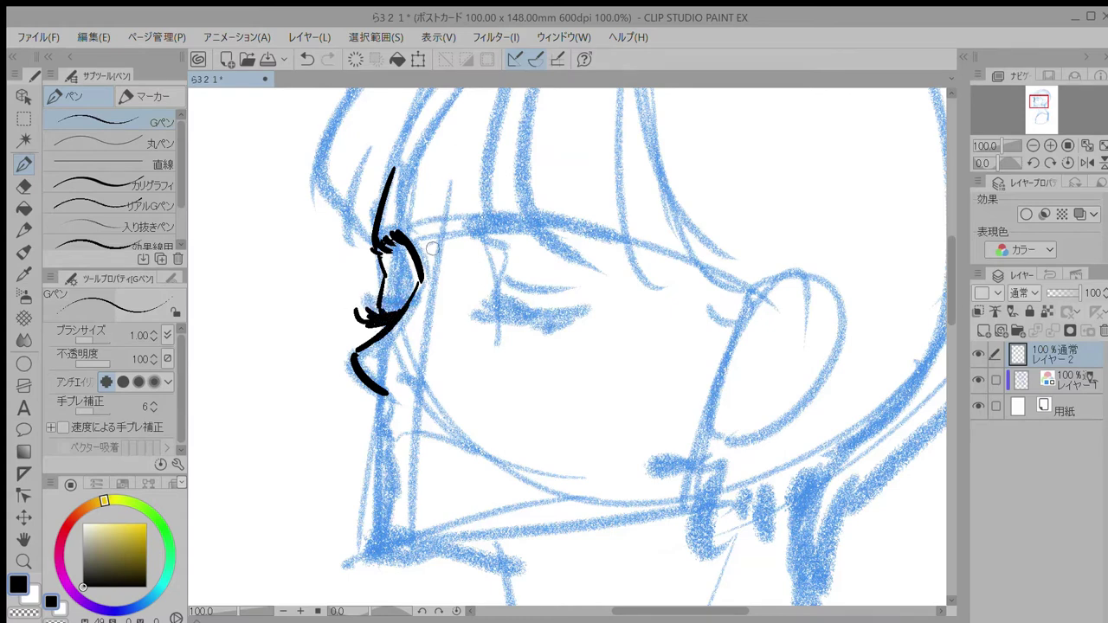
# Step: Undo the last lash strokes and re-ink the closed far eye with thick lashes and a short lid line
pyautogui.hotkey('ctrl', 'z')
pyautogui.hotkey('ctrl', 'z')
pyautogui.hotkey('ctrl', 'z')
pyautogui.hotkey('ctrl', 'z')
pyautogui.hotkey('ctrl', 'z')
pyautogui.moveTo(385, 278); pyautogui.dragTo(384, 319)
pyautogui.moveTo(381, 303)
pyautogui.mouseDown()
pyautogui.moveTo(406, 300)
pyautogui.moveTo(380, 303)
pyautogui.mouseUp()
pyautogui.moveTo(361, 306); pyautogui.dragTo(381, 301)
pyautogui.moveTo(389, 325)
pyautogui.mouseDown()
pyautogui.moveTo(368, 329)
pyautogui.moveTo(404, 308)
pyautogui.moveTo(384, 307)
pyautogui.mouseUp()
pyautogui.hotkey('ctrl', 'z')
pyautogui.hotkey('ctrl', 'z')
pyautogui.hotkey('ctrl', 'z')
pyautogui.hotkey('ctrl', 'z')
pyautogui.hotkey('ctrl', 'z')
pyautogui.hotkey('ctrl', 'z')
pyautogui.moveTo(381, 293)
pyautogui.mouseDown()
pyautogui.moveTo(389, 312)
pyautogui.moveTo(405, 306)
pyautogui.moveTo(369, 314)
pyautogui.moveTo(404, 319)
pyautogui.moveTo(388, 303)
pyautogui.moveTo(411, 297)
pyautogui.mouseUp()
pyautogui.hotkey('ctrl', 'z')
pyautogui.hotkey('ctrl', 'z')
pyautogui.hotkey('ctrl', 'z')
pyautogui.hotkey('ctrl', 'z')
pyautogui.hotkey('ctrl', 'z')
pyautogui.hotkey('ctrl', 'z')
pyautogui.hotkey('ctrl', 'z')
pyautogui.hotkey('ctrl', 'z')
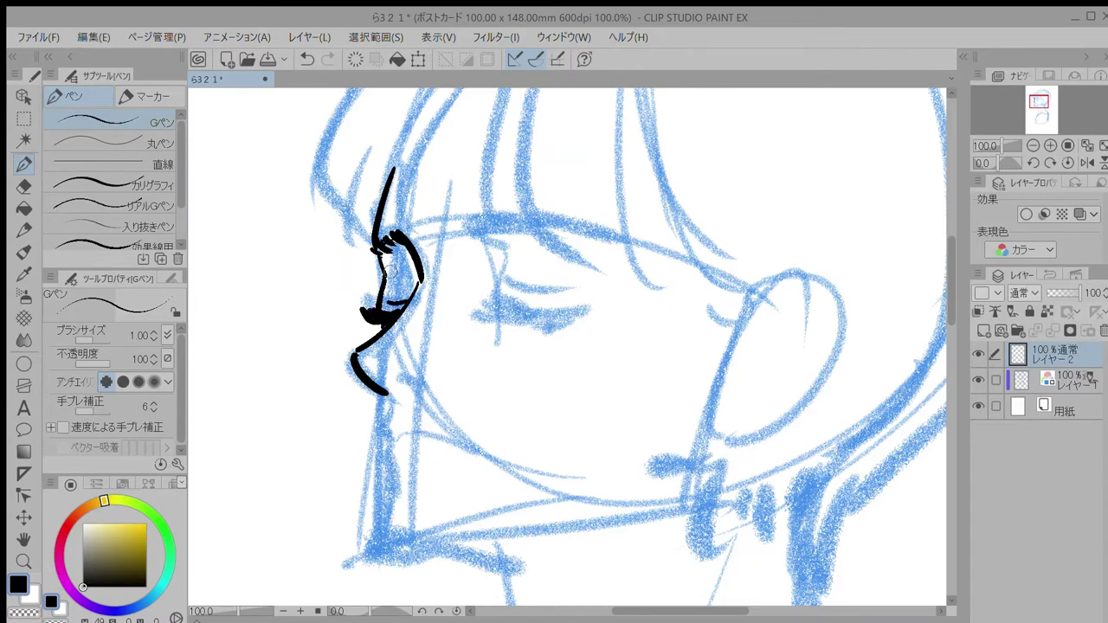
# Step: Ink the nostril and the upper lip contour below the nose, and try the line around the chin
pyautogui.moveTo(401, 378)
pyautogui.mouseDown()
pyautogui.moveTo(417, 386)
pyautogui.moveTo(372, 423)
pyautogui.moveTo(386, 442)
pyautogui.moveTo(369, 547)
pyautogui.mouseUp()
pyautogui.hotkey('ctrl', 'z')
pyautogui.hotkey('ctrl', 'z')
pyautogui.hotkey('ctrl', 'z')
pyautogui.moveTo(380, 456); pyautogui.dragTo(365, 565)
pyautogui.moveTo(365, 566); pyautogui.dragTo(406, 563)
pyautogui.hotkey('ctrl', 'z')
pyautogui.hotkey('ctrl', 'z')
# Step: Ink the profile from the lower lip around the chin and along the underside of the jaw
pyautogui.moveTo(380, 456)
pyautogui.mouseDown()
pyautogui.moveTo(382, 522)
pyautogui.moveTo(386, 459)
pyautogui.mouseUp()
pyautogui.hotkey('ctrl', 'z')
pyautogui.hotkey('ctrl', 'z')
pyautogui.moveTo(386, 459)
pyautogui.mouseDown()
pyautogui.moveTo(390, 513)
pyautogui.moveTo(389, 481)
pyautogui.mouseUp()
pyautogui.hotkey('ctrl', 'z')
pyautogui.hotkey('ctrl', 'z')
pyautogui.hotkey('ctrl', 'z')
pyautogui.moveTo(387, 440)
pyautogui.mouseDown()
pyautogui.moveTo(388, 486)
pyautogui.moveTo(389, 459)
pyautogui.mouseUp()
pyautogui.hotkey('ctrl', 'z')
pyautogui.moveTo(389, 459)
pyautogui.mouseDown()
pyautogui.moveTo(391, 510)
pyautogui.moveTo(364, 557)
pyautogui.moveTo(442, 557)
pyautogui.mouseUp()
pyautogui.hotkey('ctrl', 'z')
pyautogui.hotkey('ctrl', 'z')
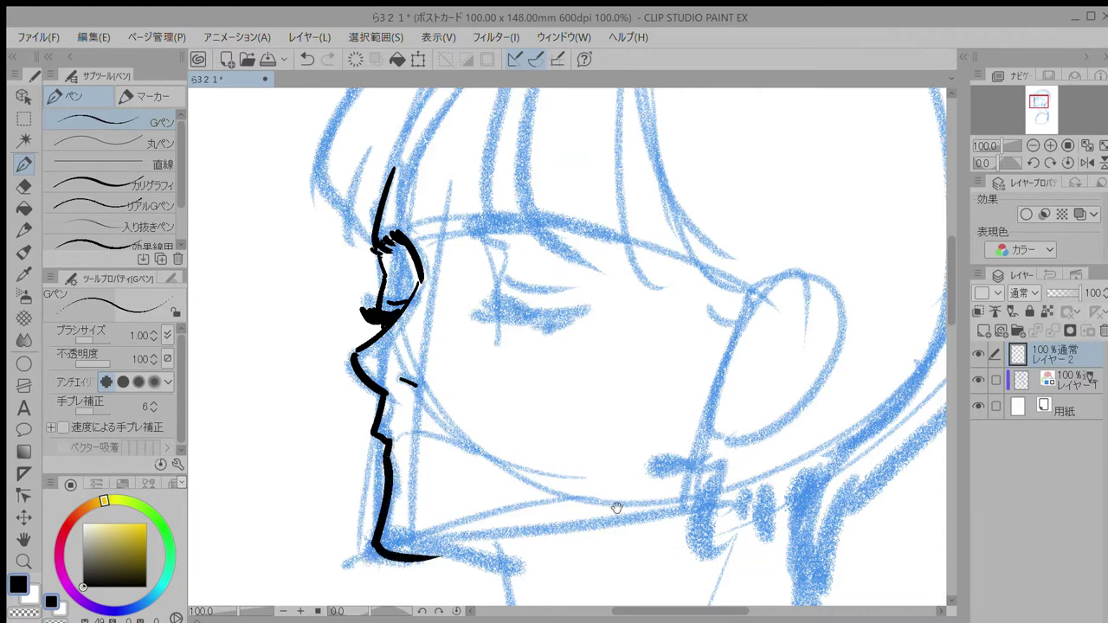
pyautogui.moveTo(617, 509); pyautogui.dragTo(548, 387)
pyautogui.moveTo(373, 436); pyautogui.dragTo(440, 447)
# Step: Ink the near eyebrow with short hair-like strokes and add the line running from it to the eye's inner corner
pyautogui.scroll(-3, 468, 385)
pyautogui.scroll(2, 468, 385)
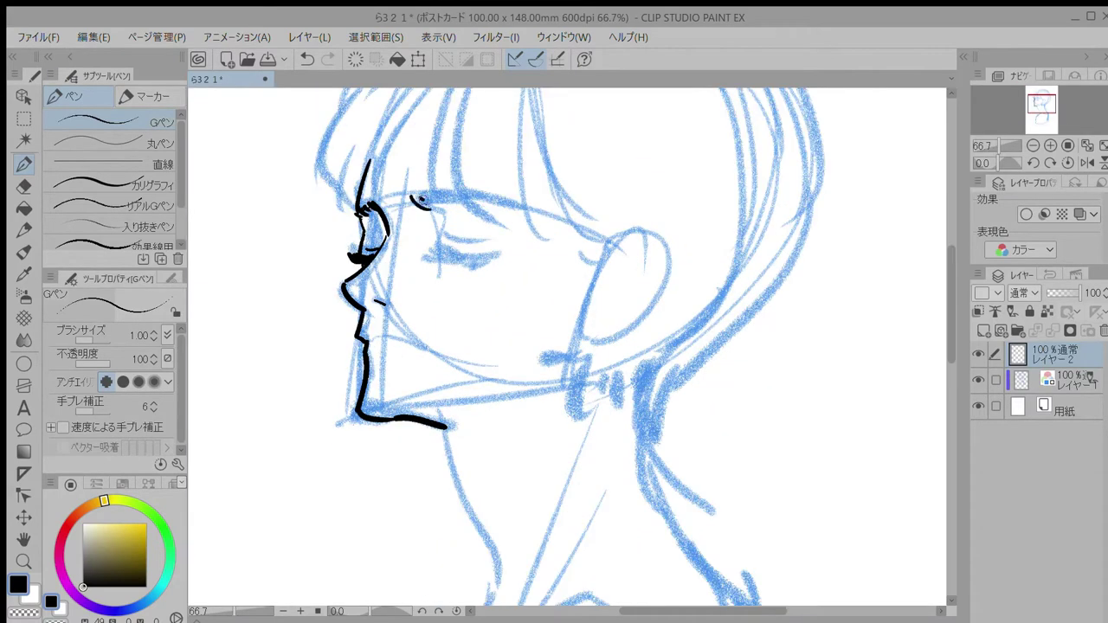
pyautogui.scroll(1, 527, 257)
pyautogui.moveTo(357, 179)
pyautogui.mouseDown()
pyautogui.moveTo(373, 165)
pyautogui.moveTo(519, 185)
pyautogui.mouseUp()
pyautogui.moveTo(400, 199)
pyautogui.mouseDown()
pyautogui.moveTo(382, 250)
pyautogui.moveTo(465, 257)
pyautogui.mouseUp()
pyautogui.hotkey('ctrl', 'z')
# Step: Ink the near closed eye with thick dark lashes and a thin eyelid crease above them
pyautogui.moveTo(360, 256); pyautogui.dragTo(388, 252)
pyautogui.moveTo(382, 258); pyautogui.dragTo(472, 258)
pyautogui.moveTo(395, 248); pyautogui.dragTo(475, 253)
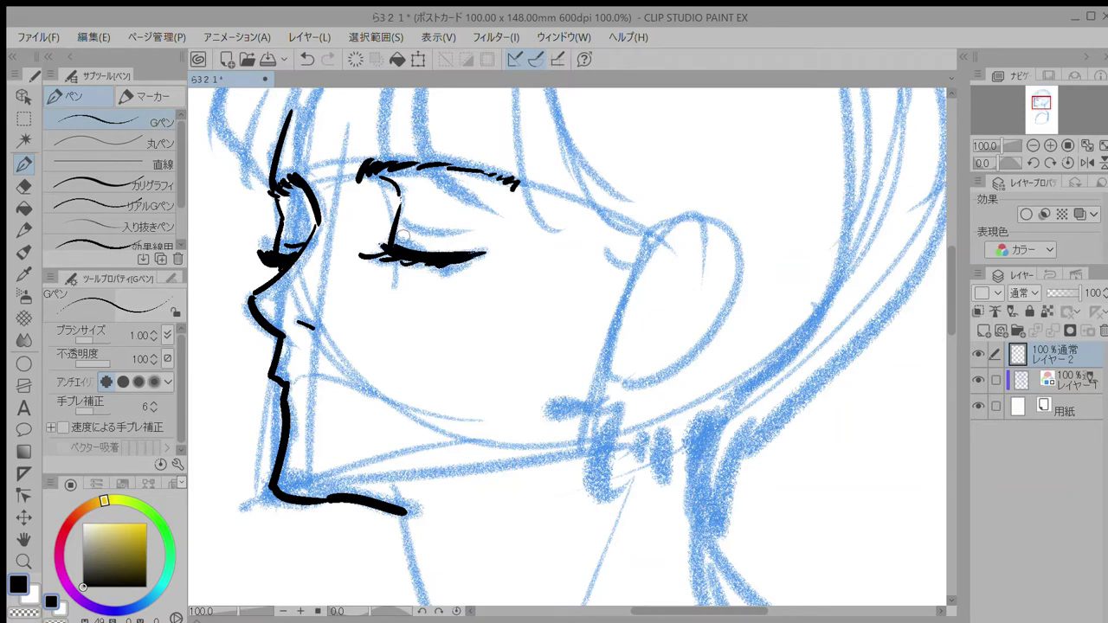
pyautogui.moveTo(401, 235); pyautogui.dragTo(472, 239)
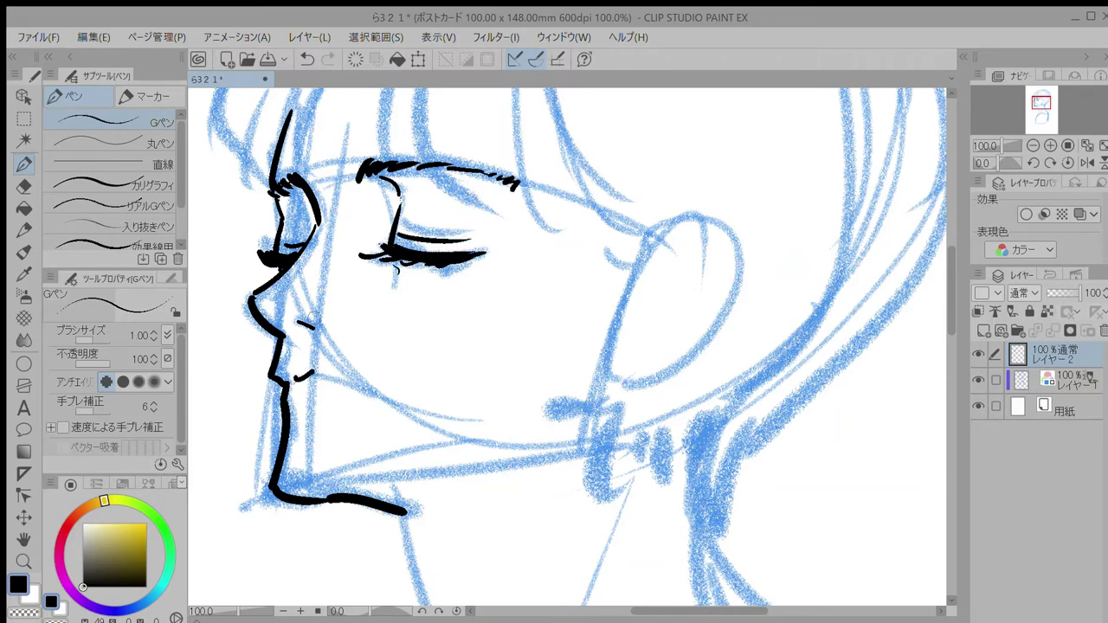
# Step: Undo the short mouth stroke and ink a longer curved mouth line from the lips into the cheek
pyautogui.hotkey('ctrl', 'z')
pyautogui.moveTo(281, 370); pyautogui.dragTo(386, 388)
pyautogui.hotkey('ctrl', '-')
pyautogui.hotkey('ctrl', '-')
pyautogui.hotkey('ctrl', '-')
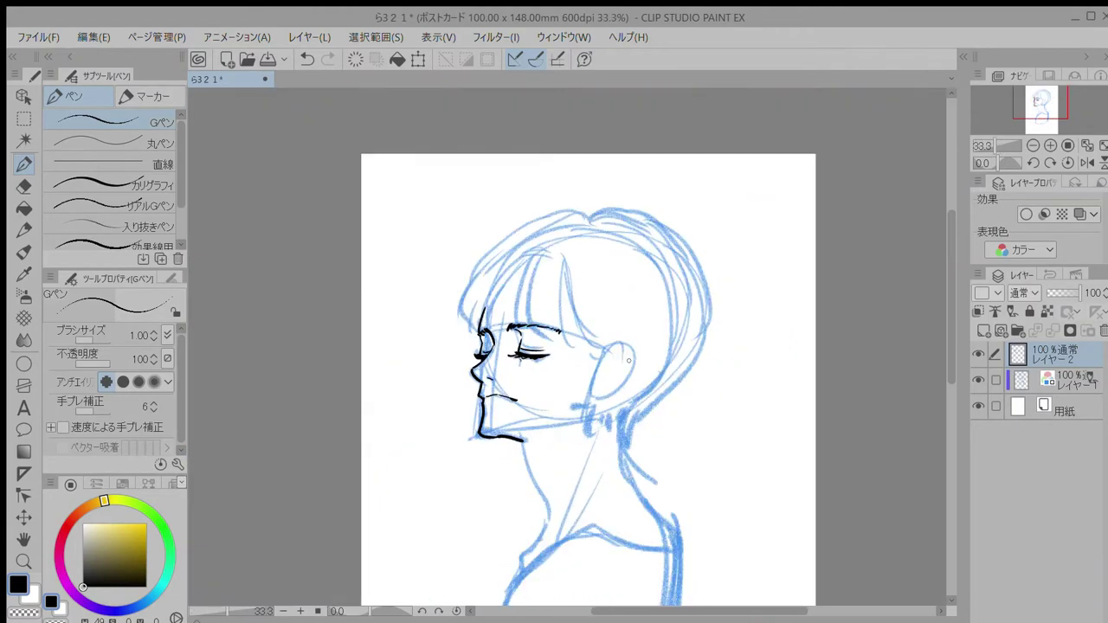
pyautogui.scroll(4, 629, 360)
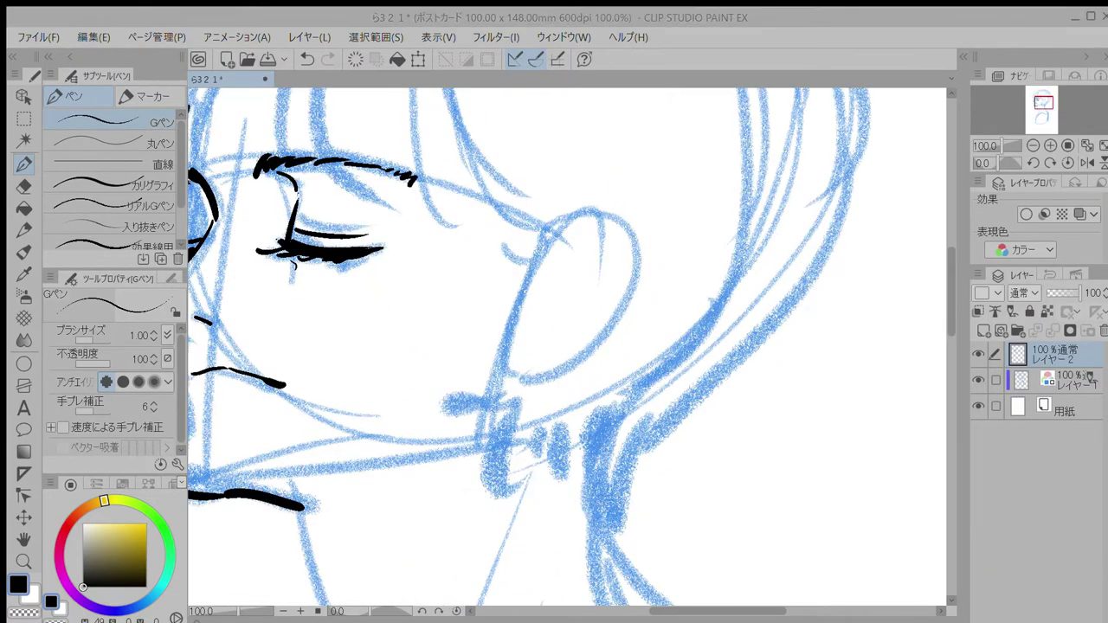
# Step: Ink the near ear's outer contour and the curved folds inside it
pyautogui.moveTo(541, 245)
pyautogui.mouseDown()
pyautogui.moveTo(579, 220)
pyautogui.moveTo(616, 329)
pyautogui.moveTo(511, 370)
pyautogui.mouseUp()
pyautogui.moveTo(540, 266)
pyautogui.mouseDown()
pyautogui.moveTo(616, 234)
pyautogui.moveTo(595, 299)
pyautogui.mouseUp()
pyautogui.moveTo(543, 273); pyautogui.dragTo(526, 318)
pyautogui.moveTo(506, 340); pyautogui.dragTo(562, 329)
pyautogui.moveTo(583, 288); pyautogui.dragTo(578, 310)
pyautogui.hotkey('ctrl', 'z')
pyautogui.moveTo(563, 261); pyautogui.dragTo(560, 329)
# Step: Ink the long side lock from the fringe parting down to the ear, with short hair strokes in front of the ear
pyautogui.moveTo(742, 456)
pyautogui.mouseDown()
pyautogui.moveTo(757, 413)
pyautogui.moveTo(791, 606)
pyautogui.mouseUp()
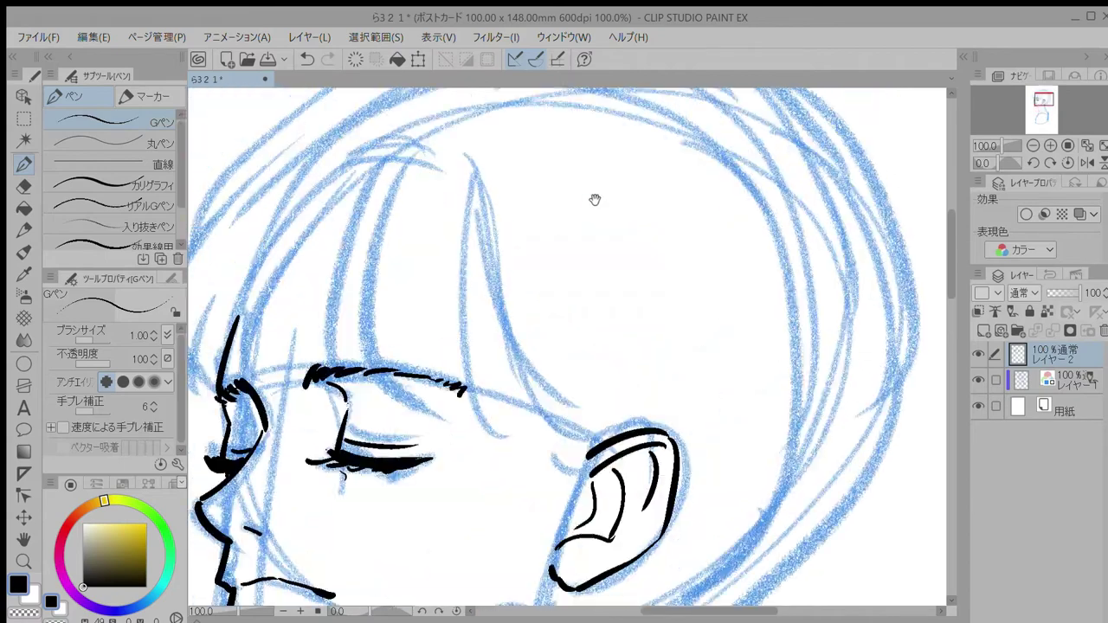
pyautogui.moveTo(477, 171); pyautogui.dragTo(530, 407)
pyautogui.hotkey('ctrl', 'z')
pyautogui.moveTo(477, 202); pyautogui.dragTo(526, 385)
pyautogui.moveTo(525, 387); pyautogui.dragTo(591, 454)
pyautogui.moveTo(556, 461); pyautogui.dragTo(575, 465)
pyautogui.moveTo(548, 475); pyautogui.dragTo(572, 477)
# Step: Ink long curved fringe strands sweeping from the parting down across the near eyebrow
pyautogui.moveTo(480, 198)
pyautogui.mouseDown()
pyautogui.moveTo(472, 415)
pyautogui.moveTo(491, 459)
pyautogui.mouseUp()
pyautogui.hotkey('ctrl', 'z')
pyautogui.moveTo(373, 155); pyautogui.dragTo(377, 386)
pyautogui.moveTo(466, 175); pyautogui.dragTo(437, 368)
pyautogui.moveTo(357, 372); pyautogui.dragTo(451, 407)
pyautogui.moveTo(437, 356); pyautogui.dragTo(461, 413)
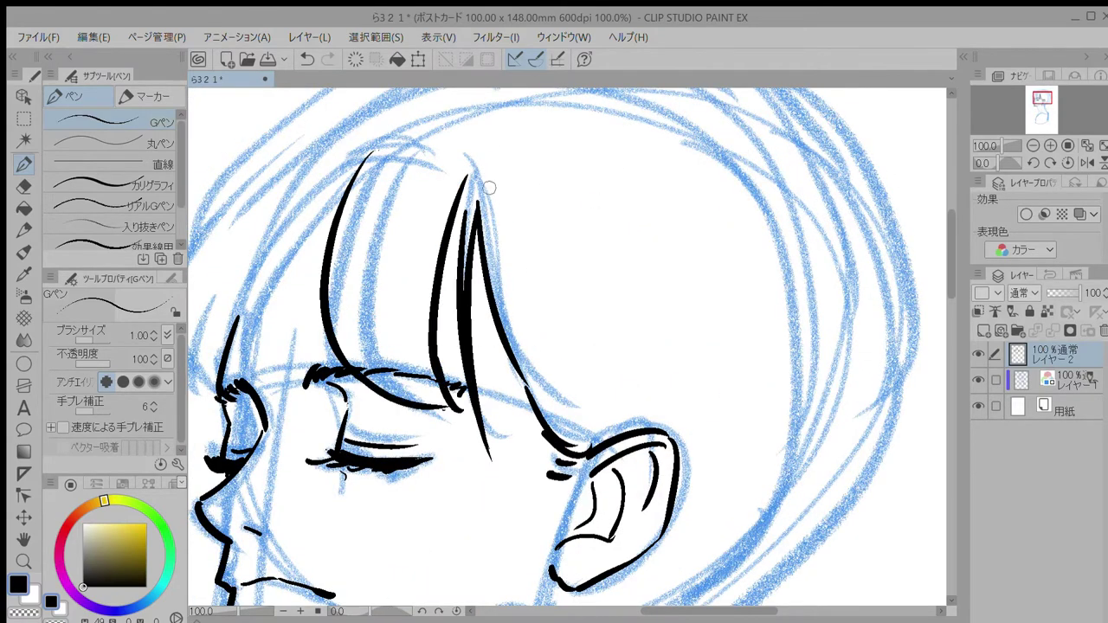
# Step: Ink the tapered fringe strands over the forehead at the front of the face
pyautogui.moveTo(491, 188); pyautogui.dragTo(668, 247)
pyautogui.moveTo(510, 251); pyautogui.dragTo(443, 440)
pyautogui.moveTo(435, 353); pyautogui.dragTo(443, 459)
pyautogui.moveTo(429, 368); pyautogui.dragTo(399, 453)
# Step: Ink the hair's outer contour from the crown to the front fringe tips and around the back of the head to the nape
pyautogui.moveTo(741, 196); pyautogui.dragTo(742, 267)
pyautogui.moveTo(729, 182)
pyautogui.mouseDown()
pyautogui.moveTo(658, 147)
pyautogui.moveTo(387, 522)
pyautogui.moveTo(393, 531)
pyautogui.mouseUp()
pyautogui.scroll(-3, 410, 413)
pyautogui.scroll(2, 408, 413)
pyautogui.moveTo(381, 423); pyautogui.dragTo(399, 499)
pyautogui.moveTo(389, 460); pyautogui.dragTo(405, 503)
pyautogui.moveTo(691, 424); pyautogui.dragTo(557, 297)
pyautogui.moveTo(481, 108)
pyautogui.mouseDown()
pyautogui.moveTo(607, 130)
pyautogui.moveTo(711, 285)
pyautogui.moveTo(705, 389)
pyautogui.moveTo(573, 571)
pyautogui.mouseUp()
# Step: Ink the jaw line below the ear and the jagged hair tips running from behind the ear to the nape
pyautogui.moveTo(514, 389); pyautogui.dragTo(526, 269)
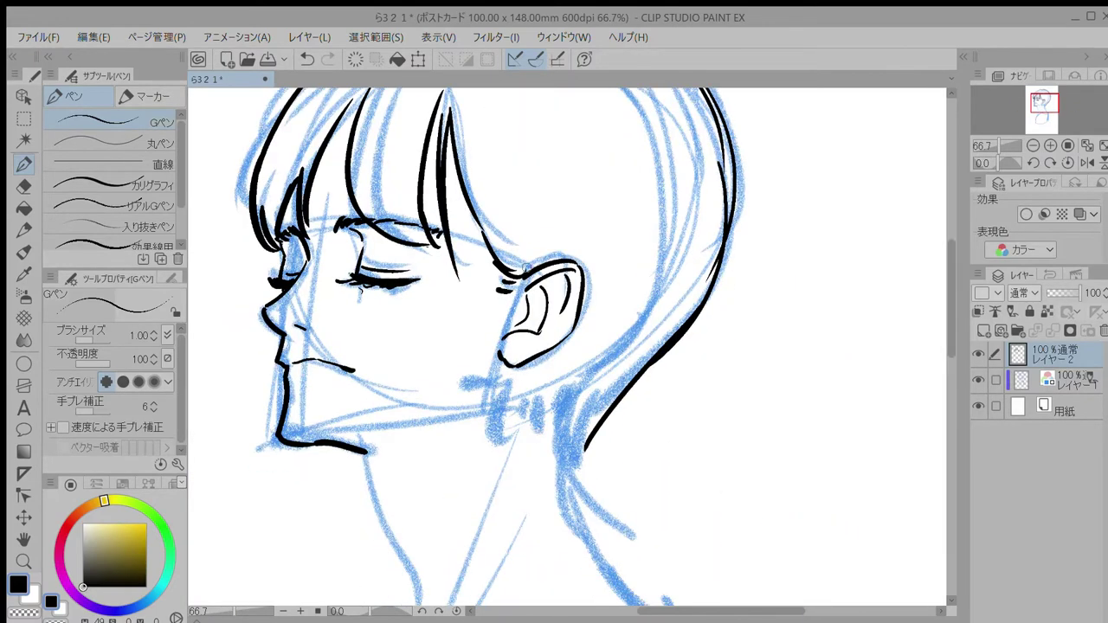
pyautogui.moveTo(418, 378)
pyautogui.mouseDown()
pyautogui.moveTo(513, 365)
pyautogui.moveTo(482, 441)
pyautogui.mouseUp()
pyautogui.moveTo(493, 415); pyautogui.dragTo(499, 440)
pyautogui.moveTo(500, 395); pyautogui.dragTo(547, 445)
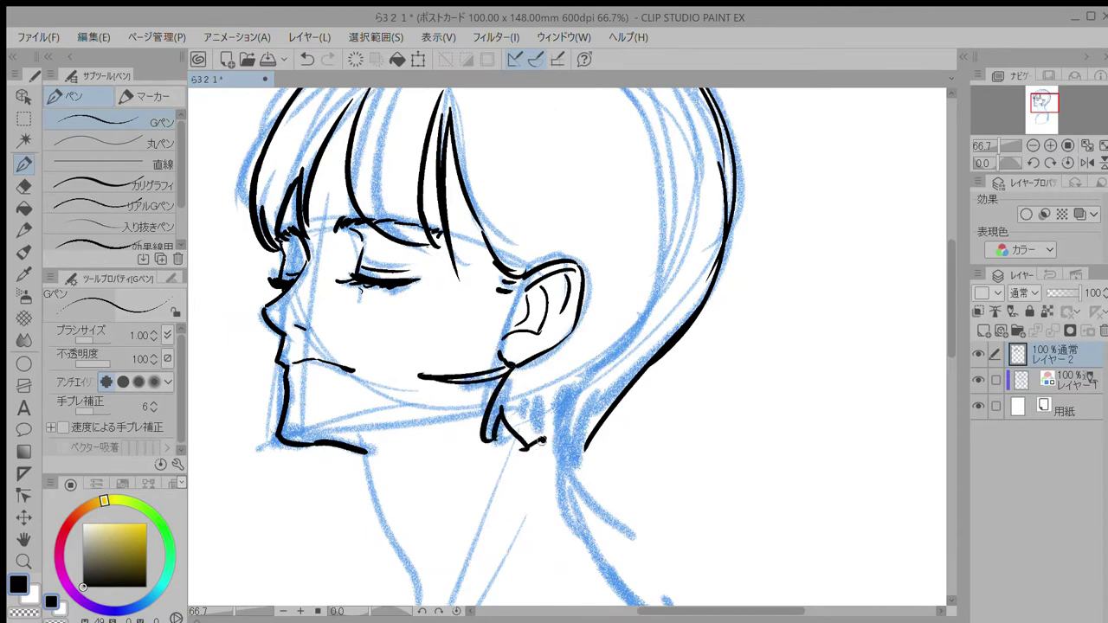
pyautogui.moveTo(583, 405); pyautogui.dragTo(568, 467)
pyautogui.moveTo(601, 424); pyautogui.dragTo(576, 472)
# Step: Ink the throat line below the chin and the back-of-neck line curving down to the shoulder
pyautogui.moveTo(701, 457)
pyautogui.mouseDown()
pyautogui.moveTo(675, 309)
pyautogui.moveTo(683, 252)
pyautogui.mouseUp()
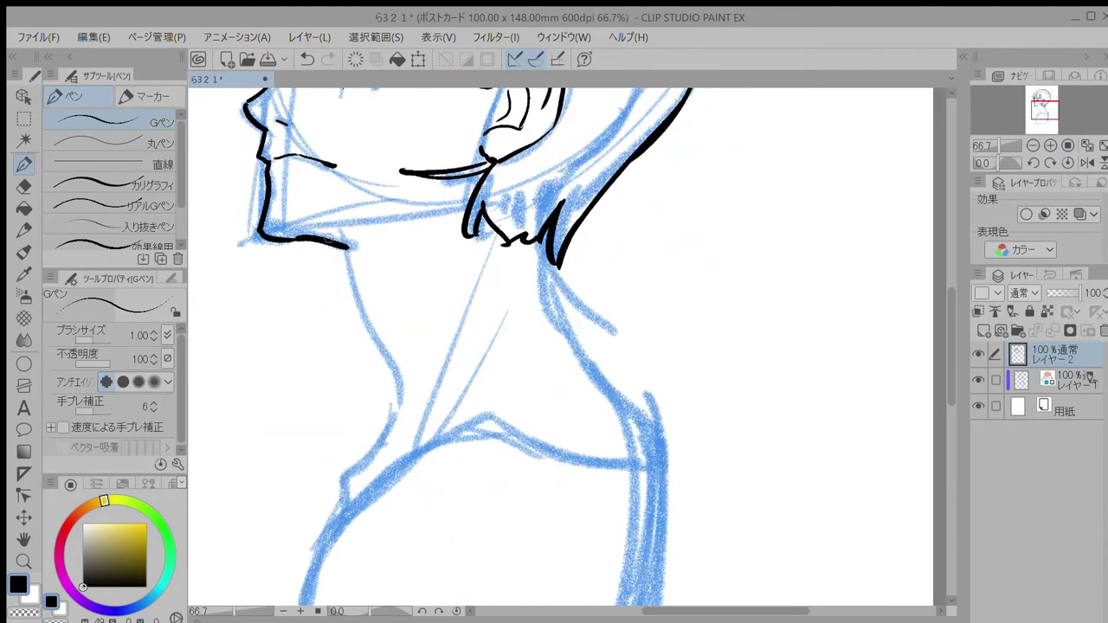
pyautogui.moveTo(345, 247); pyautogui.dragTo(397, 405)
pyautogui.hotkey('ctrl', 'z')
pyautogui.hotkey('ctrl', 'z')
pyautogui.moveTo(551, 258)
pyautogui.mouseDown()
pyautogui.moveTo(572, 351)
pyautogui.moveTo(568, 321)
pyautogui.moveTo(646, 431)
pyautogui.moveTo(651, 461)
pyautogui.mouseUp()
pyautogui.hotkey('ctrl', 'z')
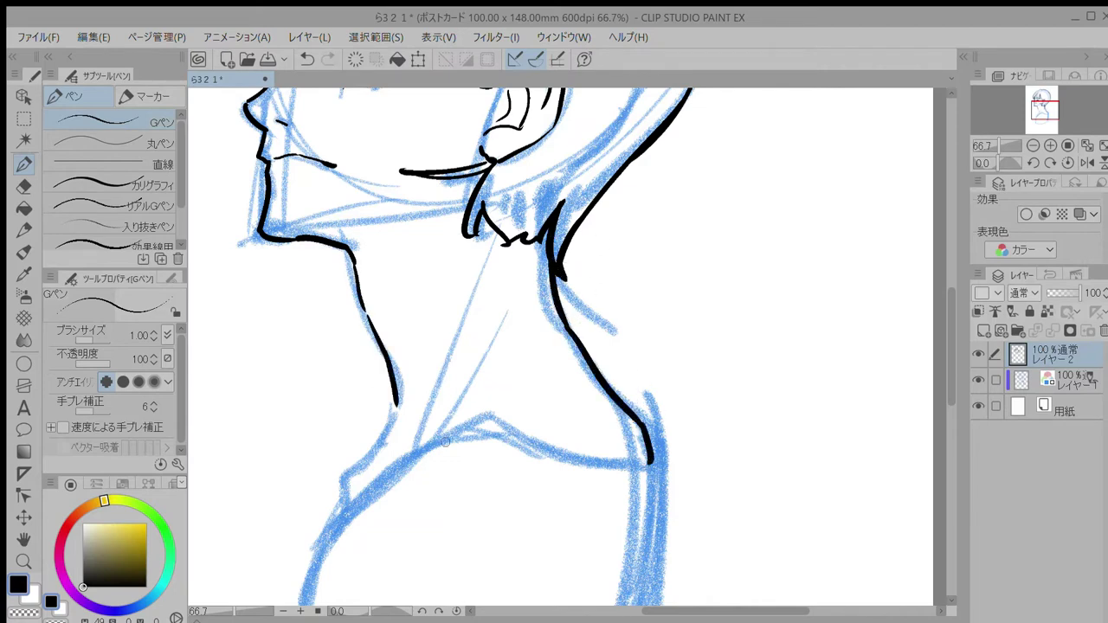
# Step: Ink the line from the throat to the collar, plus the garment's peaked neckline and front edge
pyautogui.moveTo(397, 403); pyautogui.dragTo(344, 509)
pyautogui.hotkey('ctrl', 'z')
pyautogui.hotkey('ctrl', 'y')
pyautogui.moveTo(524, 452); pyautogui.dragTo(571, 309)
pyautogui.moveTo(525, 277)
pyautogui.mouseDown()
pyautogui.moveTo(349, 565)
pyautogui.moveTo(599, 310)
pyautogui.moveTo(700, 323)
pyautogui.mouseUp()
pyautogui.hotkey('ctrl', 'z')
# Step: Try to extend the garment's neckline to the back shoulder
pyautogui.moveTo(598, 310)
pyautogui.mouseDown()
pyautogui.moveTo(698, 321)
pyautogui.moveTo(717, 298)
pyautogui.moveTo(671, 316)
pyautogui.moveTo(708, 299)
pyautogui.mouseUp()
pyautogui.hotkey('ctrl', 'z')
pyautogui.moveTo(697, 294); pyautogui.dragTo(700, 350)
pyautogui.hotkey('ctrl', 'z')
pyautogui.press('e')
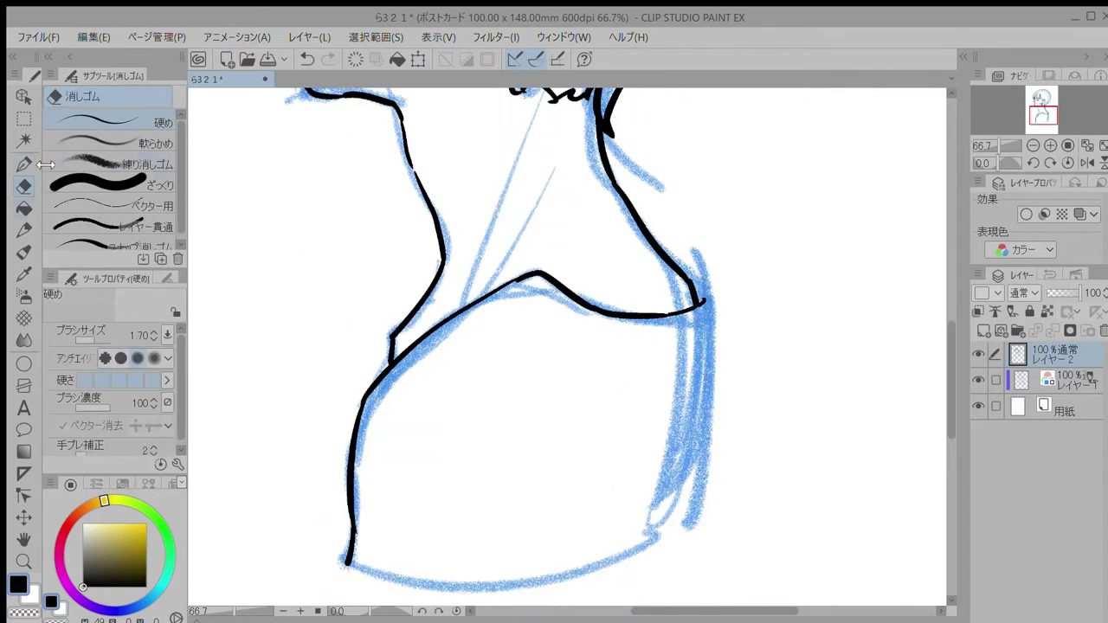
pyautogui.press('p')
pyautogui.hotkey('ctrl', 'z')
pyautogui.hotkey('ctrl', 'z')
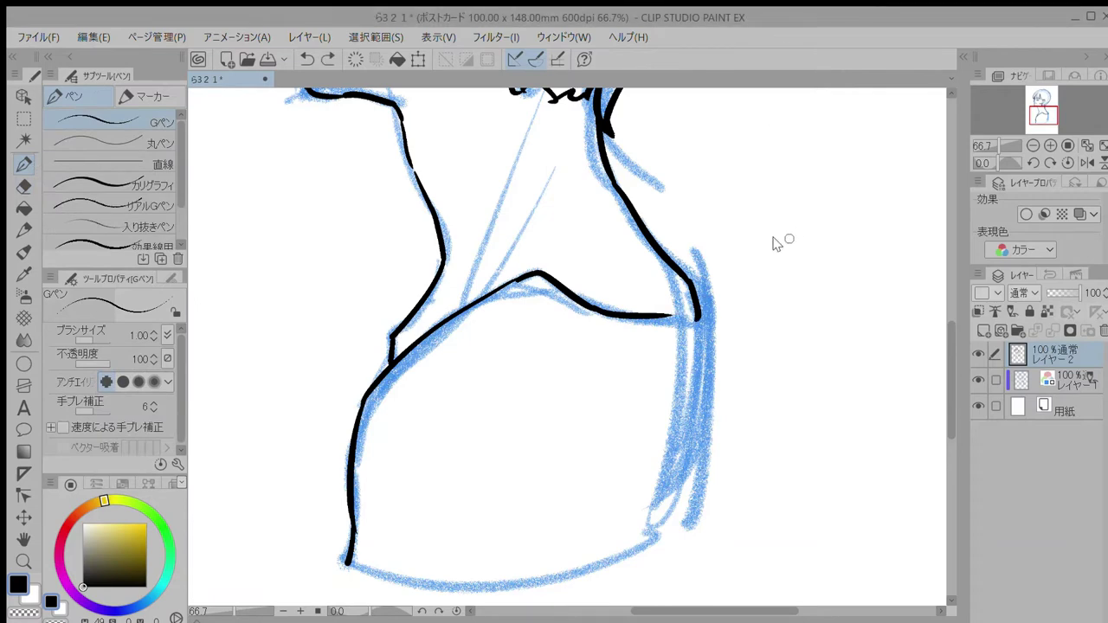
pyautogui.hotkey('ctrl', 'z')
pyautogui.moveTo(597, 310); pyautogui.dragTo(710, 328)
pyautogui.hotkey('ctrl', 'z')
# Step: Ink the rest of the neckline, the back edge and the bottom hem of the bust, and hide the blue sketch layer
pyautogui.moveTo(598, 310)
pyautogui.mouseDown()
pyautogui.moveTo(689, 488)
pyautogui.moveTo(667, 537)
pyautogui.mouseUp()
pyautogui.moveTo(348, 562); pyautogui.dragTo(671, 531)
pyautogui.scroll(-3, 766, 387)
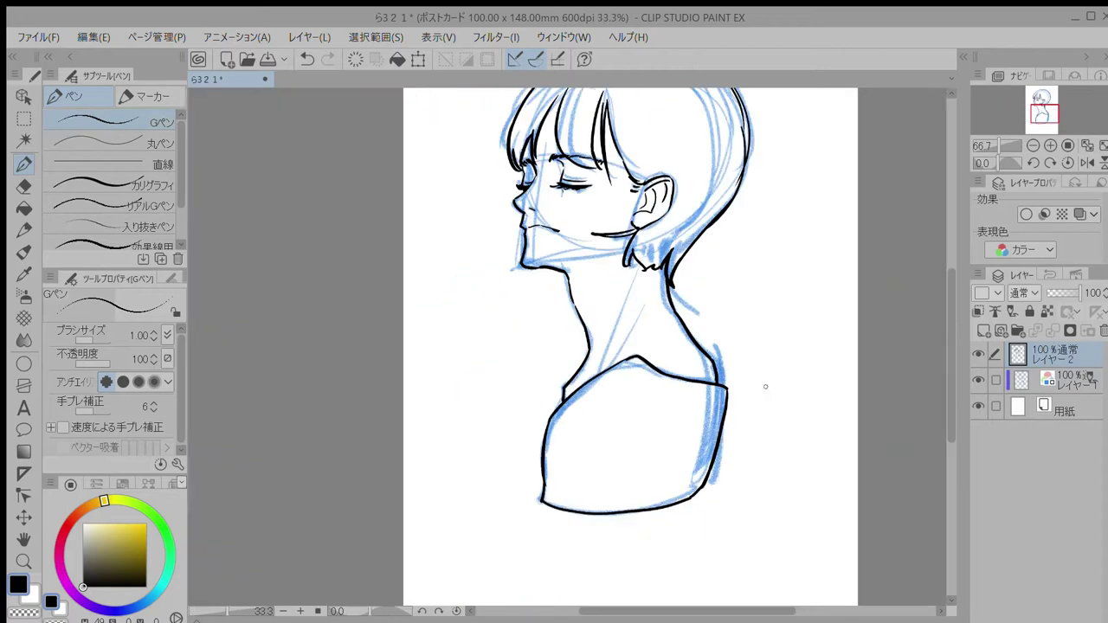
pyautogui.click(977, 379)
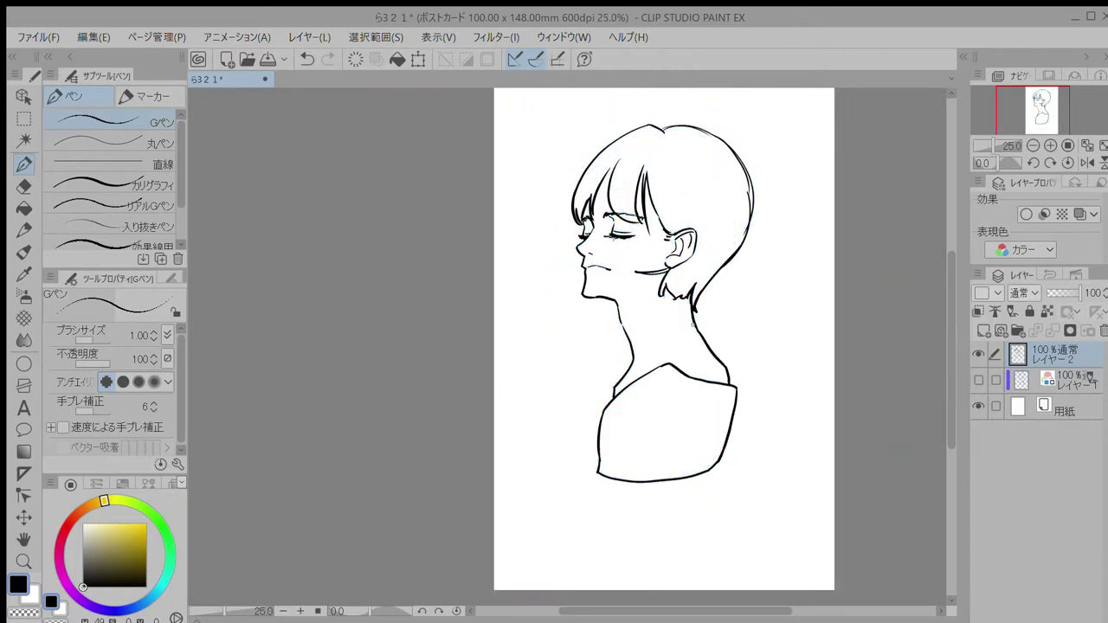
# Step: Refine the front fringe strand up toward the parting and add short hairs above the ear
pyautogui.scroll(3, 691, 326)
pyautogui.moveTo(501, 301); pyautogui.dragTo(520, 353)
pyautogui.moveTo(826, 149); pyautogui.dragTo(773, 415)
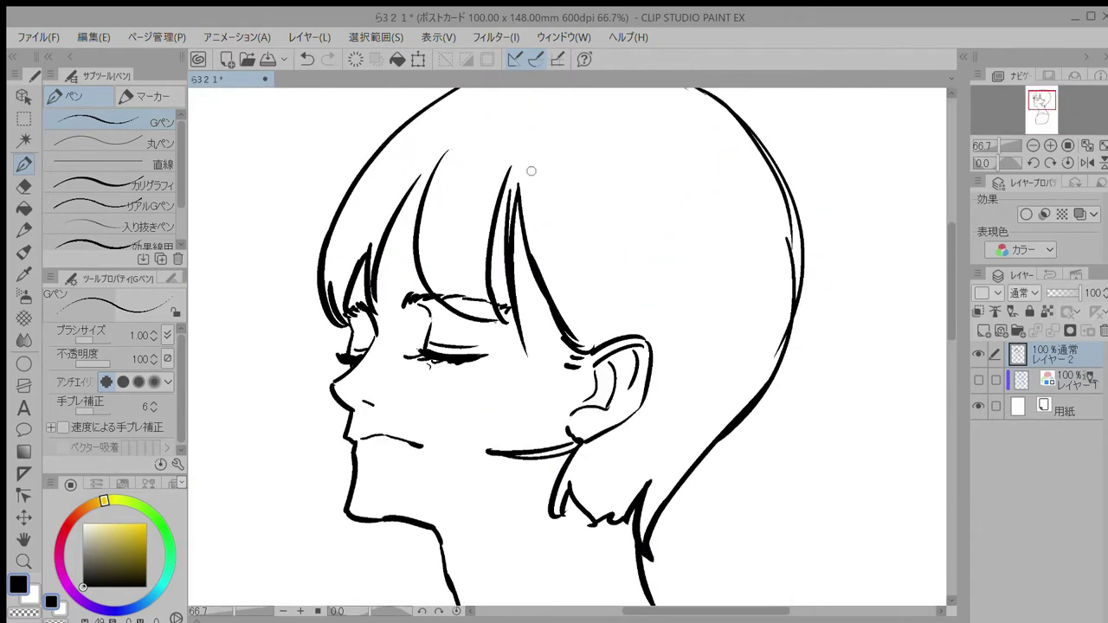
pyautogui.moveTo(427, 169); pyautogui.dragTo(394, 271)
pyautogui.moveTo(427, 172); pyautogui.dragTo(397, 281)
pyautogui.hotkey('ctrl', 'z')
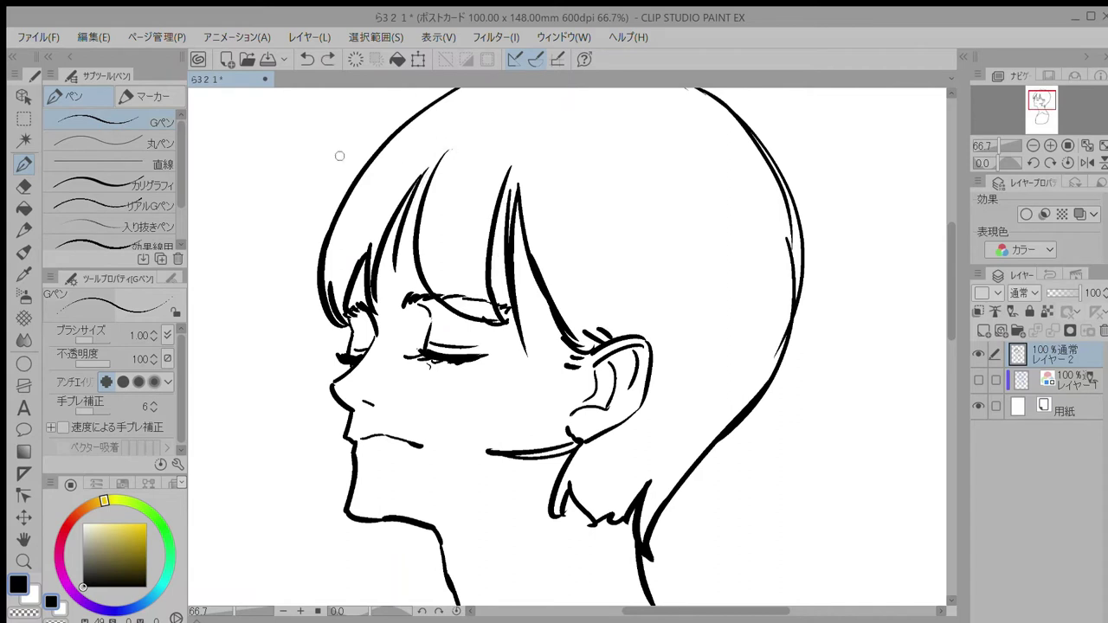
pyautogui.hotkey('ctrl', 'z')
pyautogui.moveTo(441, 157); pyautogui.dragTo(397, 206)
pyautogui.hotkey('ctrl', 'z')
# Step: Erase stray marks around the front fringe tips and redraw the strand as a clean tapered line
pyautogui.click(23, 186)
pyautogui.moveTo(379, 310)
pyautogui.mouseDown()
pyautogui.moveTo(373, 300)
pyautogui.moveTo(373, 319)
pyautogui.mouseUp()
pyautogui.press('p')
pyautogui.moveTo(373, 263); pyautogui.dragTo(381, 334)
pyautogui.moveTo(376, 265); pyautogui.dragTo(376, 319)
pyautogui.hotkey('ctrl', 'z')
pyautogui.press('e')
pyautogui.moveTo(367, 266); pyautogui.dragTo(365, 227)
pyautogui.press('p')
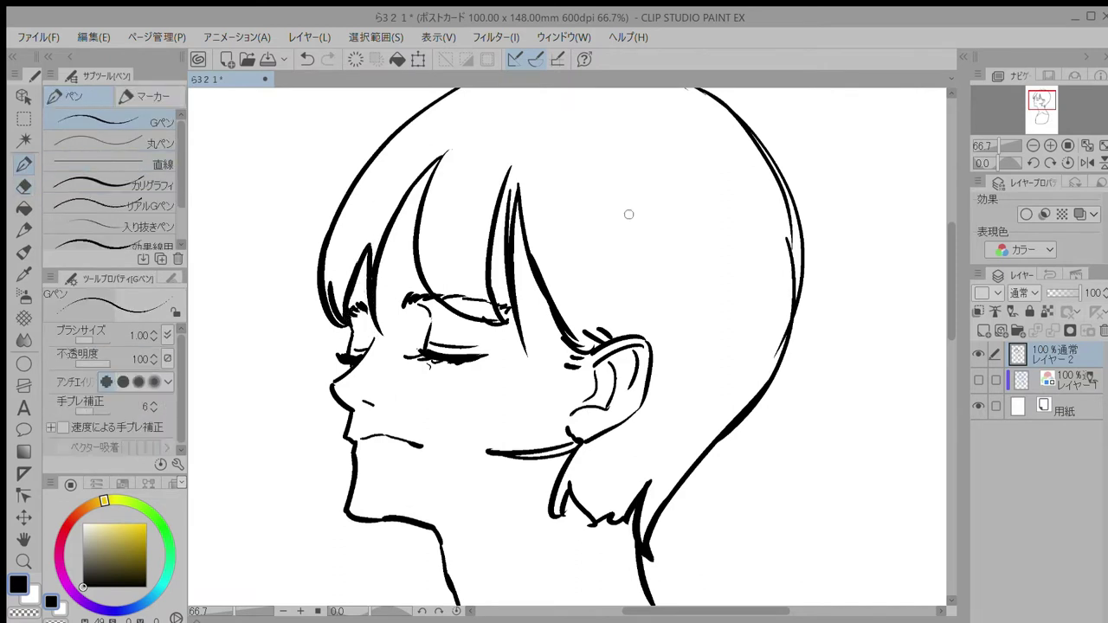
# Step: Flip the canvas view horizontally and erase the outline at the back of the head
pyautogui.click(1087, 145)
pyautogui.press('e')
pyautogui.moveTo(479, 221); pyautogui.dragTo(511, 279)
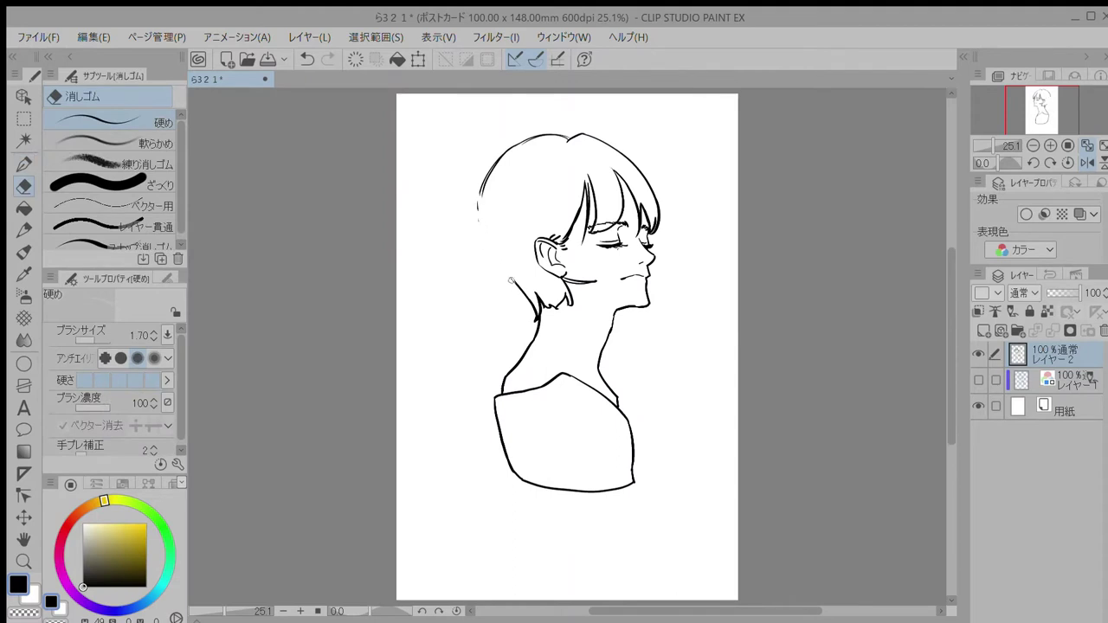
# Step: Try to redraw the back of the head with a wider, rounder outline
pyautogui.click(24, 163)
pyautogui.moveTo(517, 145)
pyautogui.mouseDown()
pyautogui.moveTo(487, 270)
pyautogui.moveTo(522, 296)
pyautogui.moveTo(481, 192)
pyautogui.mouseUp()
pyautogui.hotkey('ctrl', 'z')
pyautogui.hotkey('ctrl', 'z')
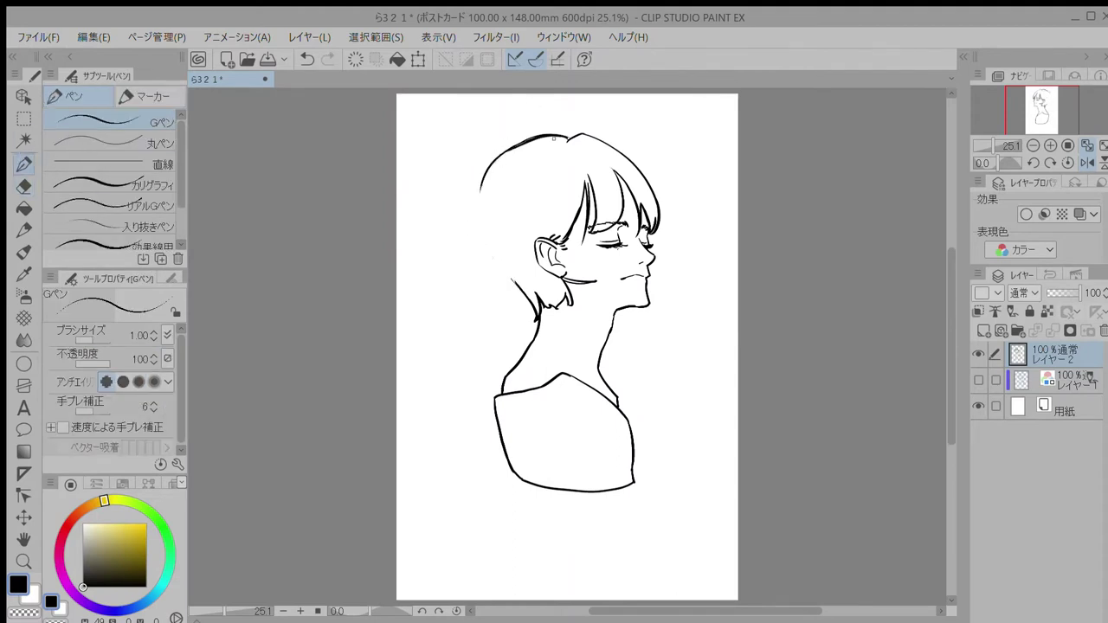
pyautogui.hotkey('ctrl', 'z')
pyautogui.moveTo(568, 135)
pyautogui.mouseDown()
pyautogui.moveTo(496, 139)
pyautogui.moveTo(460, 264)
pyautogui.mouseUp()
pyautogui.moveTo(501, 148); pyautogui.dragTo(536, 282)
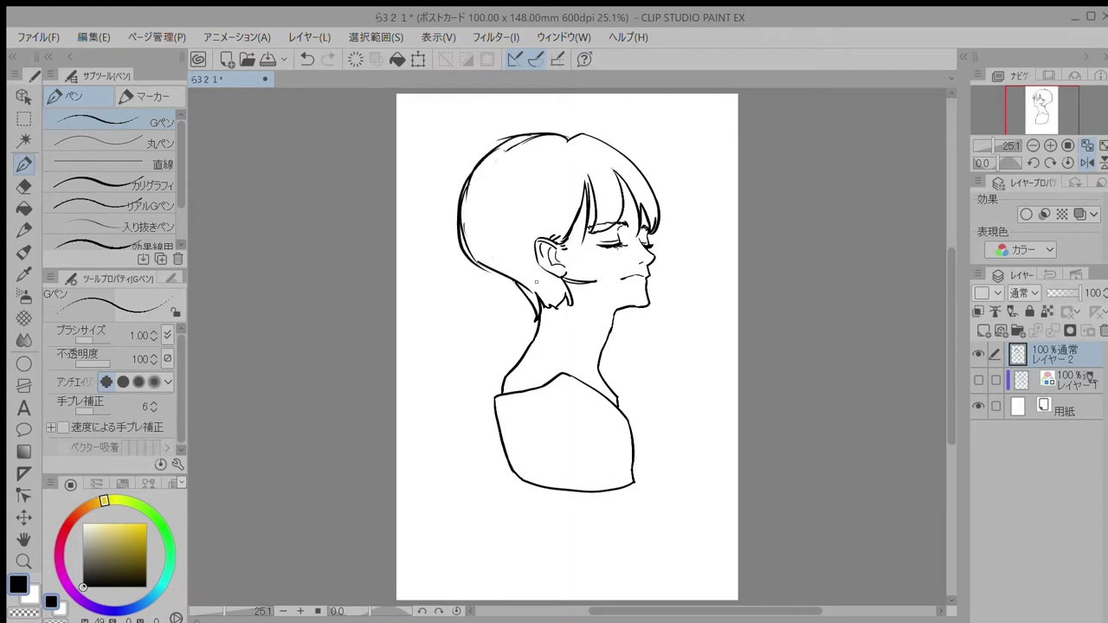
pyautogui.hotkey('ctrl', 'z')
pyautogui.hotkey('ctrl', 'z')
pyautogui.hotkey('ctrl', 'z')
pyautogui.hotkey('ctrl', 'z')
pyautogui.hotkey('ctrl', 'z')
pyautogui.hotkey('ctrl', 'z')
# Step: Erase the lower back-of-head outline and redraw it fuller from the crown toward the nape
pyautogui.moveTo(514, 147); pyautogui.dragTo(489, 262)
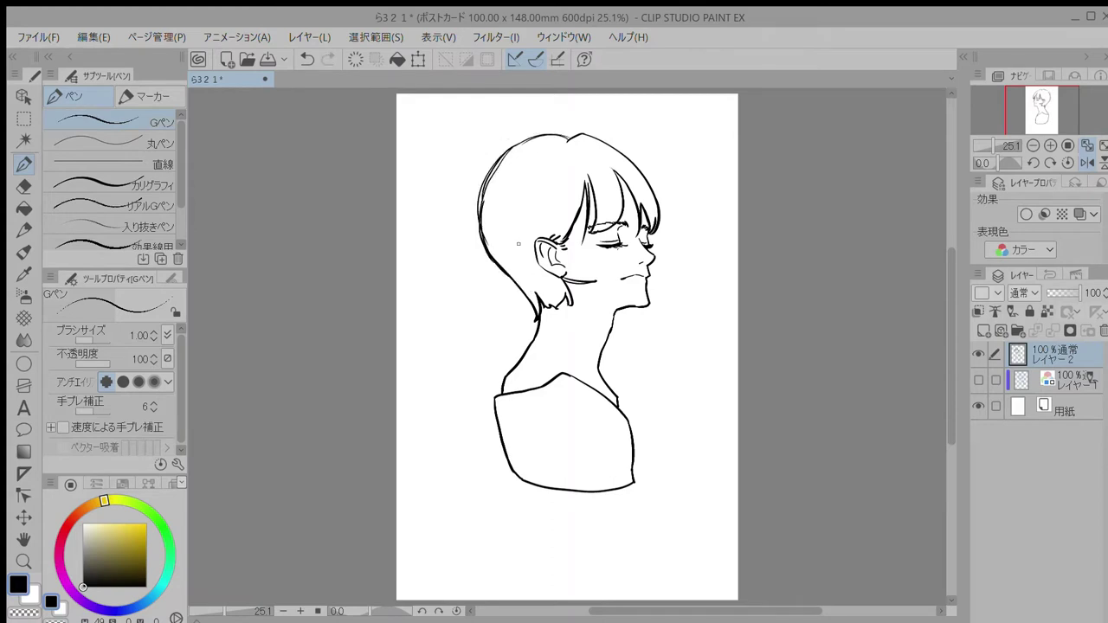
pyautogui.press('e')
pyautogui.moveTo(490, 165); pyautogui.dragTo(514, 282)
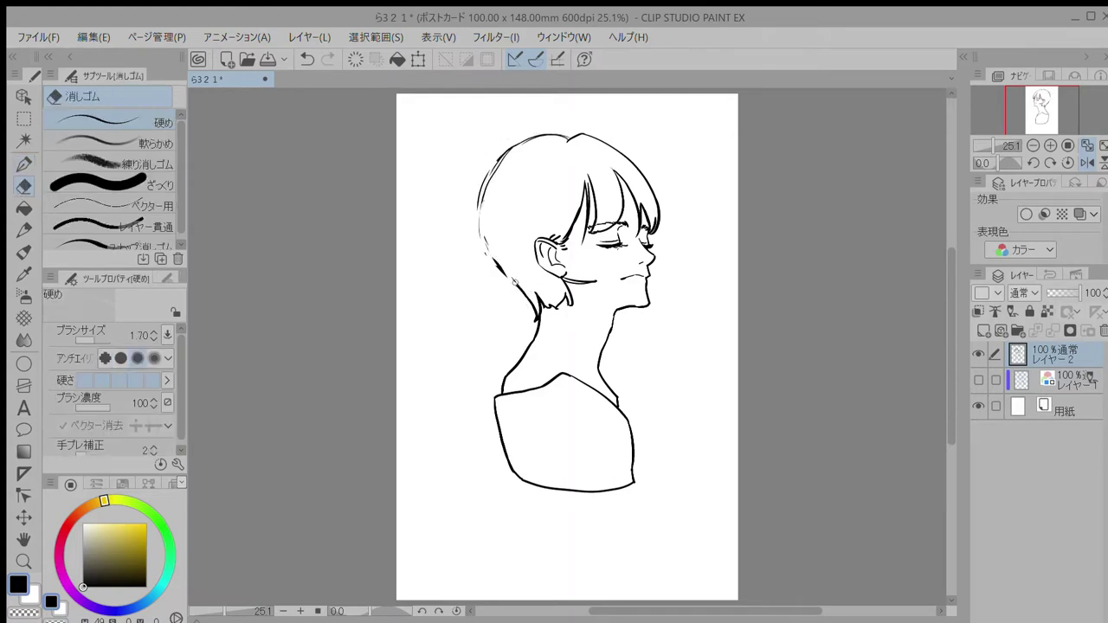
pyautogui.press('p')
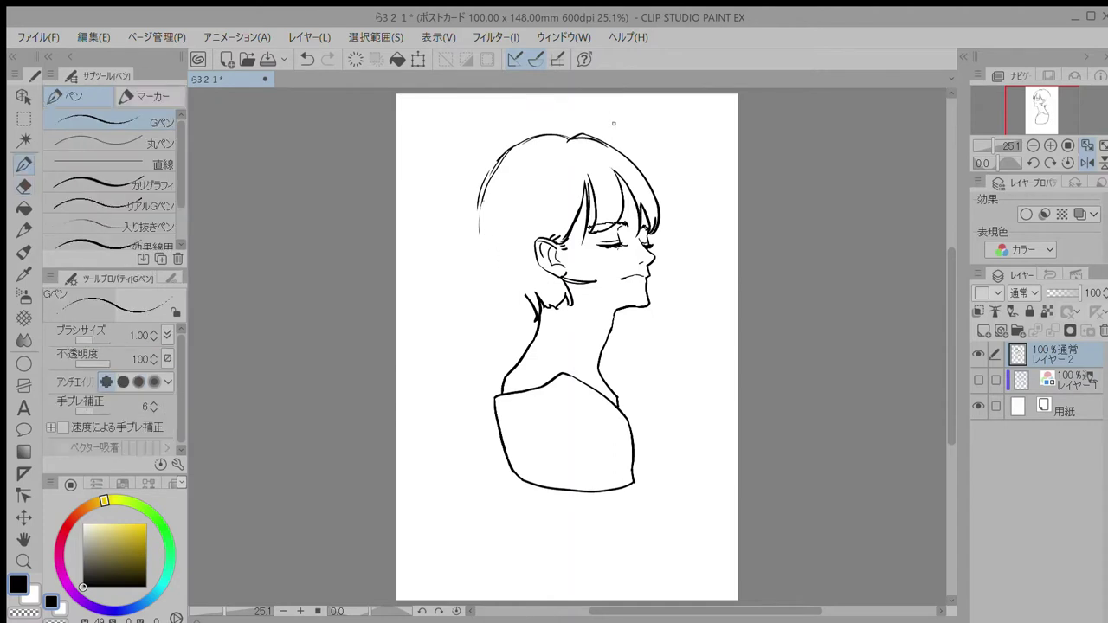
pyautogui.moveTo(527, 137)
pyautogui.mouseDown()
pyautogui.moveTo(475, 258)
pyautogui.moveTo(494, 287)
pyautogui.mouseUp()
pyautogui.hotkey('ctrl', 'z')
pyautogui.hotkey('ctrl', 'z')
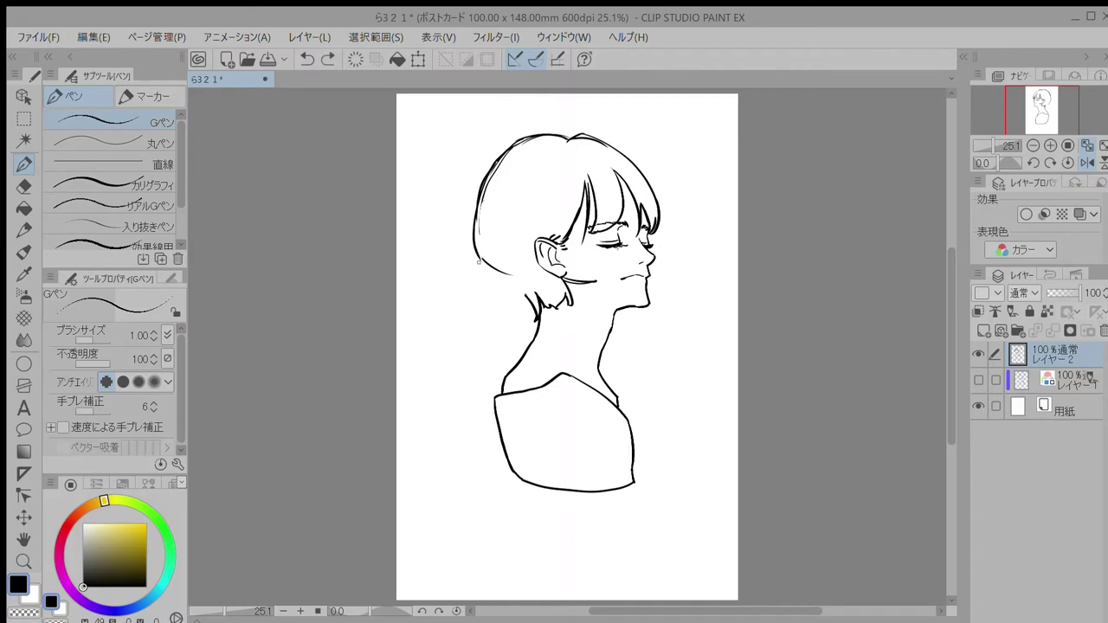
pyautogui.press('e')
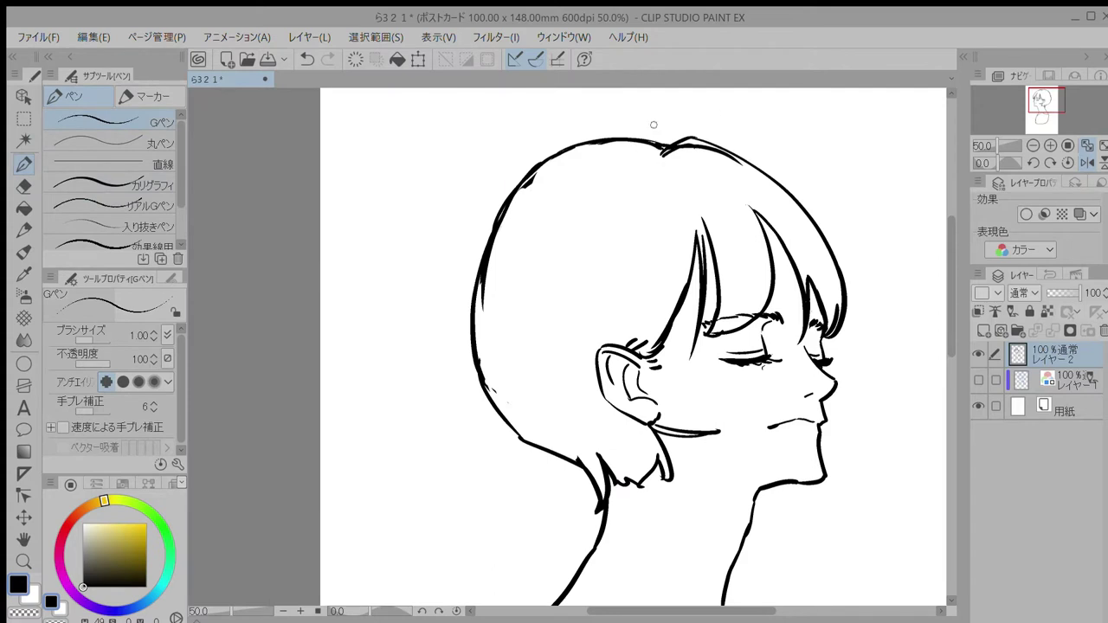
# Step: Erase and redraw the hair outline at the crown, continuing with a thicker line toward the forehead
pyautogui.press('e')
pyautogui.moveTo(641, 140)
pyautogui.mouseDown()
pyautogui.moveTo(705, 142)
pyautogui.moveTo(753, 180)
pyautogui.moveTo(659, 133)
pyautogui.moveTo(736, 154)
pyautogui.mouseUp()
pyautogui.click(23, 170)
pyautogui.moveTo(633, 143)
pyautogui.mouseDown()
pyautogui.moveTo(682, 135)
pyautogui.moveTo(742, 154)
pyautogui.mouseUp()
pyautogui.hotkey('ctrl', 'z')
pyautogui.moveTo(863, 307); pyautogui.dragTo(668, 404)
pyautogui.moveTo(488, 231); pyautogui.dragTo(606, 303)
# Step: Erase the doubled lines along the crown and the rough stretches of the back-of-head outline
pyautogui.press('e')
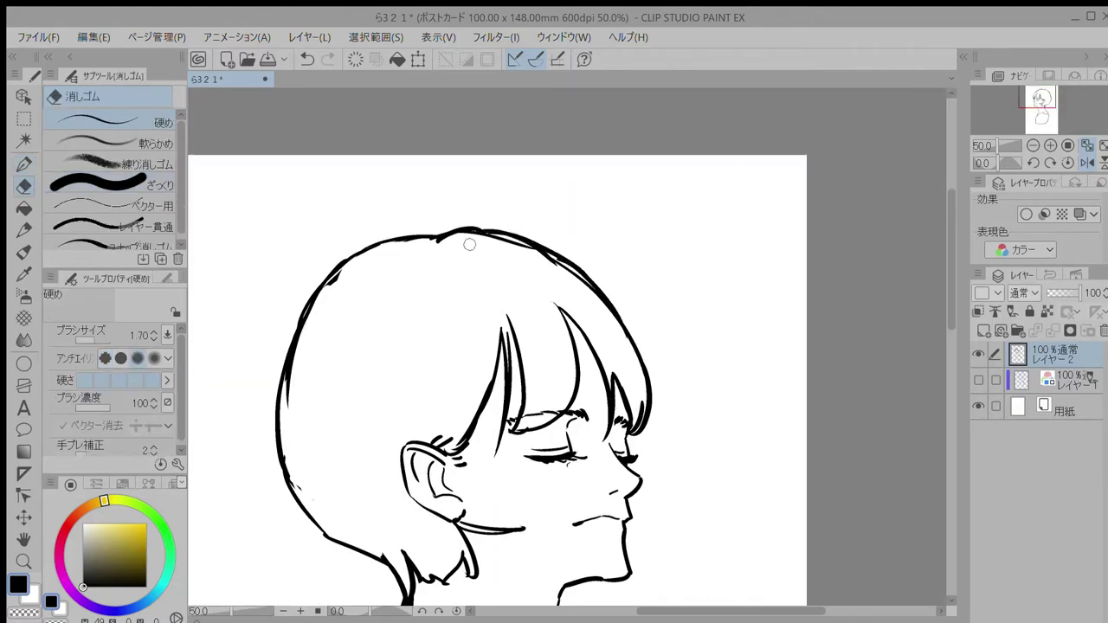
pyautogui.moveTo(470, 240); pyautogui.dragTo(596, 299)
pyautogui.moveTo(327, 293); pyautogui.dragTo(340, 276)
pyautogui.moveTo(296, 400); pyautogui.dragTo(314, 312)
pyautogui.moveTo(289, 445); pyautogui.dragTo(306, 511)
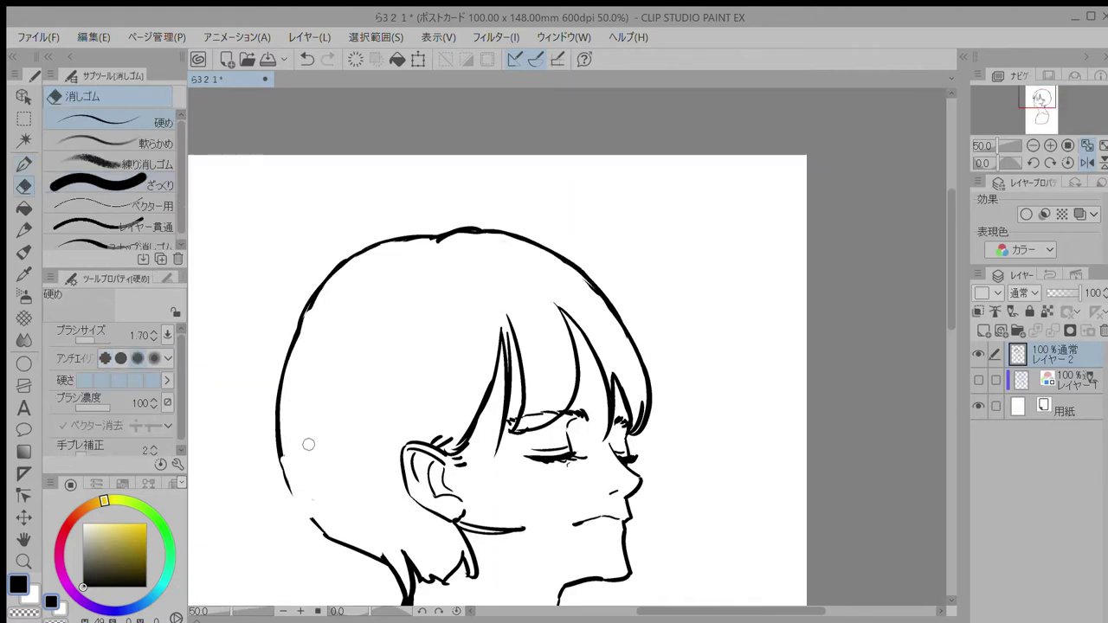
# Step: Redraw the erased back-of-head outline with a smooth line down to the nape
pyautogui.click(24, 141)
pyautogui.click(298, 459)
pyautogui.click(24, 163)
pyautogui.hotkey('ctrl', 'd')
pyautogui.moveTo(280, 455); pyautogui.dragTo(325, 532)
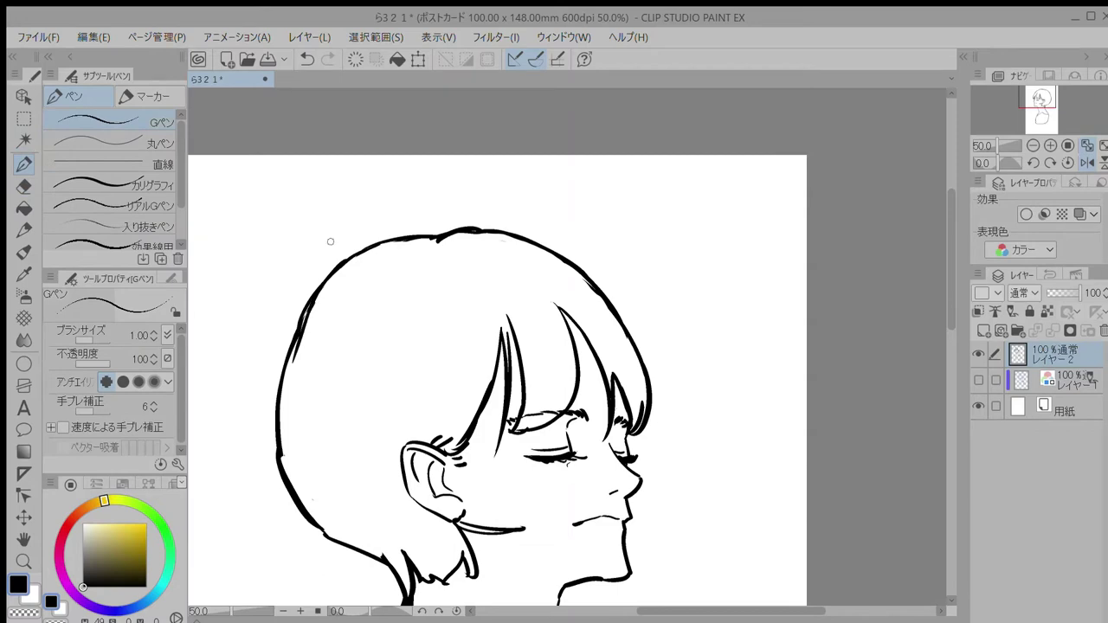
pyautogui.hotkey('ctrl', 'z')
pyautogui.moveTo(292, 353); pyautogui.dragTo(280, 445)
pyautogui.moveTo(314, 512); pyautogui.dragTo(346, 542)
# Step: Flip the canvas view back to its original orientation
pyautogui.moveTo(719, 317); pyautogui.dragTo(744, 151)
pyautogui.moveTo(539, 164); pyautogui.dragTo(548, 196)
pyautogui.scroll(-2, 559, 149)
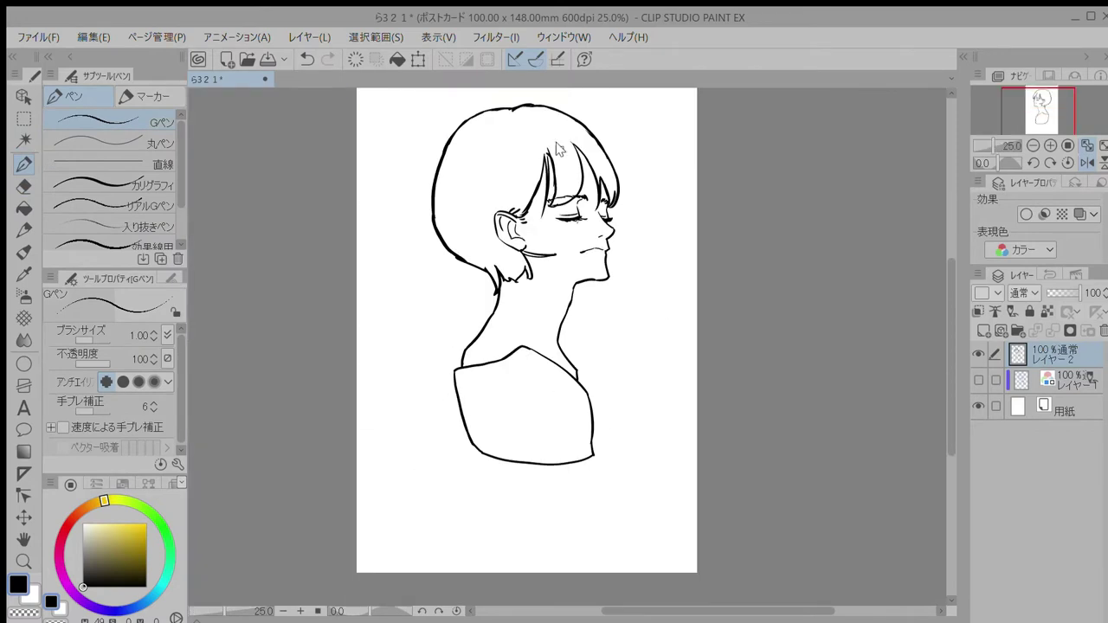
pyautogui.scroll(2, 558, 149)
pyautogui.click(1088, 163)
pyautogui.moveTo(920, 261); pyautogui.dragTo(757, 349)
pyautogui.scroll(-1, 613, 339)
# Step: Erase the middle stretch of the back-of-head outline and try a new curve over the gap
pyautogui.click(24, 186)
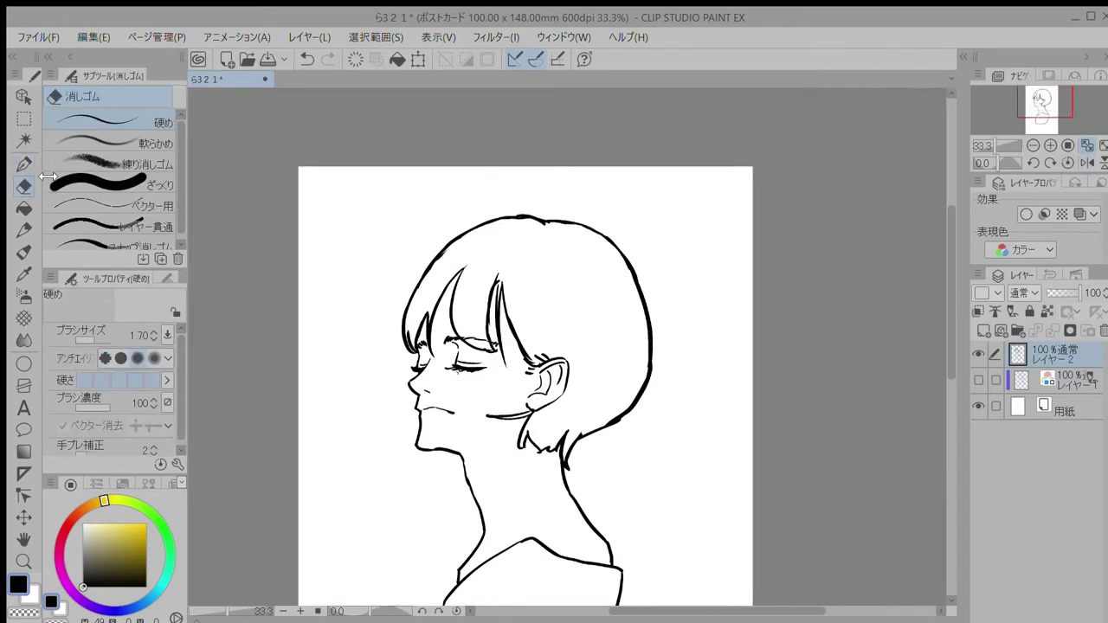
pyautogui.moveTo(627, 260); pyautogui.dragTo(650, 358)
pyautogui.click(23, 162)
pyautogui.moveTo(621, 248)
pyautogui.mouseDown()
pyautogui.moveTo(645, 326)
pyautogui.moveTo(641, 392)
pyautogui.mouseUp()
pyautogui.hotkey('ctrl', 'z')
pyautogui.hotkey('ctrl', 'z')
pyautogui.hotkey('ctrl', 'z')
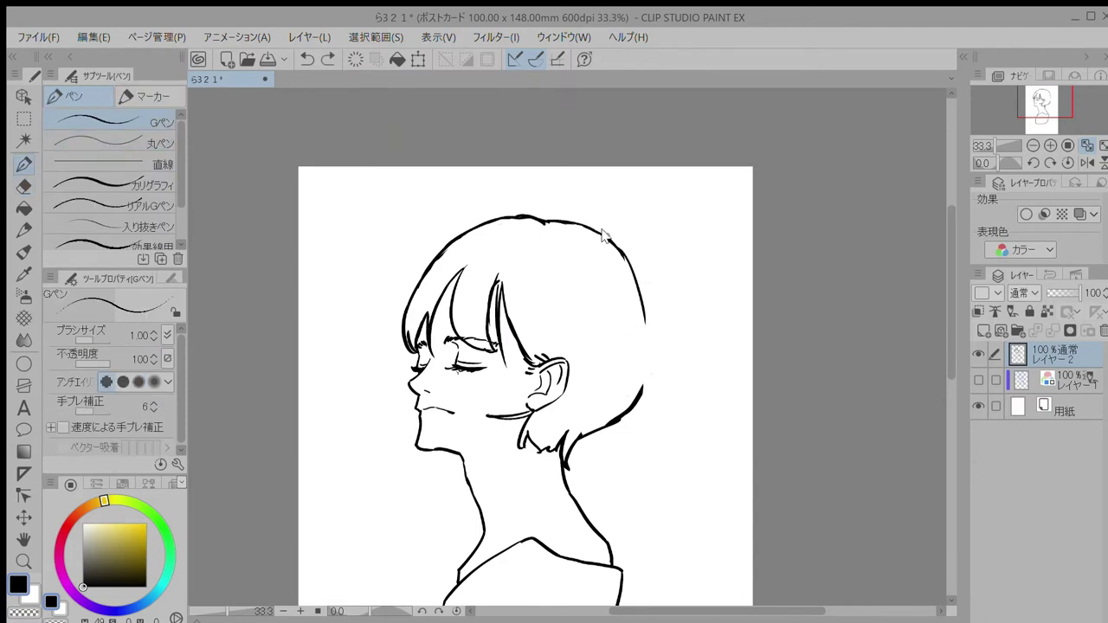
# Step: Redraw the back of the head with a flatter curve and erase the leftover old line
pyautogui.moveTo(607, 237); pyautogui.dragTo(643, 396)
pyautogui.hotkey('ctrl', 'z')
pyautogui.press('e')
pyautogui.moveTo(621, 257)
pyautogui.mouseDown()
pyautogui.moveTo(611, 248)
pyautogui.moveTo(643, 338)
pyautogui.moveTo(642, 390)
pyautogui.mouseUp()
pyautogui.press('p')
pyautogui.hotkey('ctrl', 'z')
pyautogui.moveTo(624, 258)
pyautogui.mouseDown()
pyautogui.moveTo(641, 396)
pyautogui.moveTo(630, 333)
pyautogui.mouseUp()
pyautogui.hotkey('ctrl', 'z')
pyautogui.hotkey('ctrl', 'z')
pyautogui.press('e')
pyautogui.scroll(-3, 623, 333)
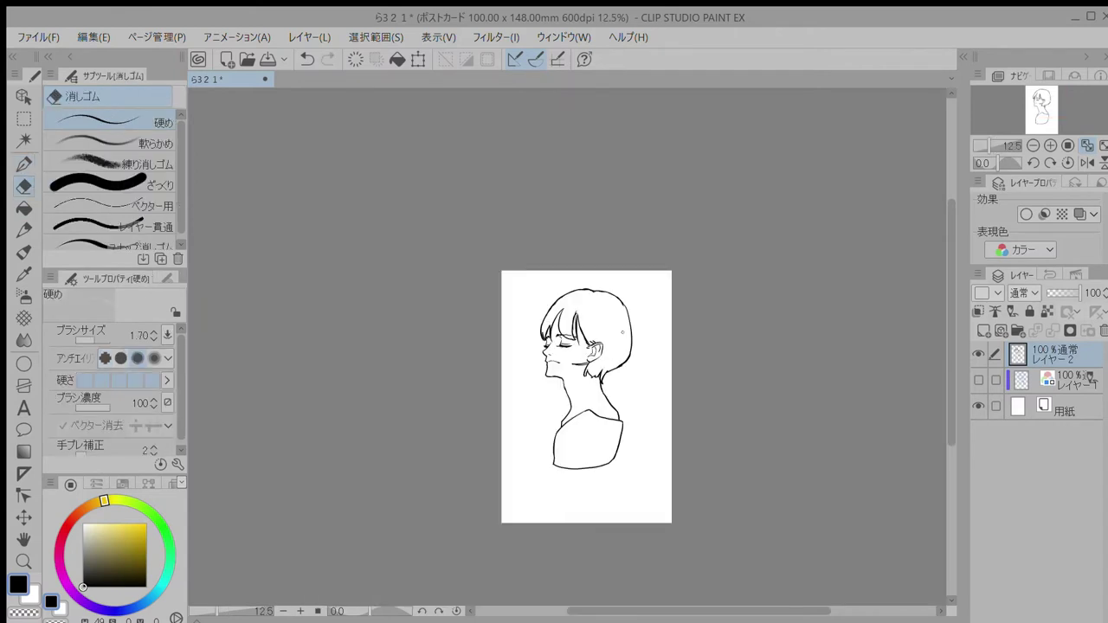
# Step: Try to fill the garment and the hair with solid black
pyautogui.press('g')
pyautogui.click(588, 432)
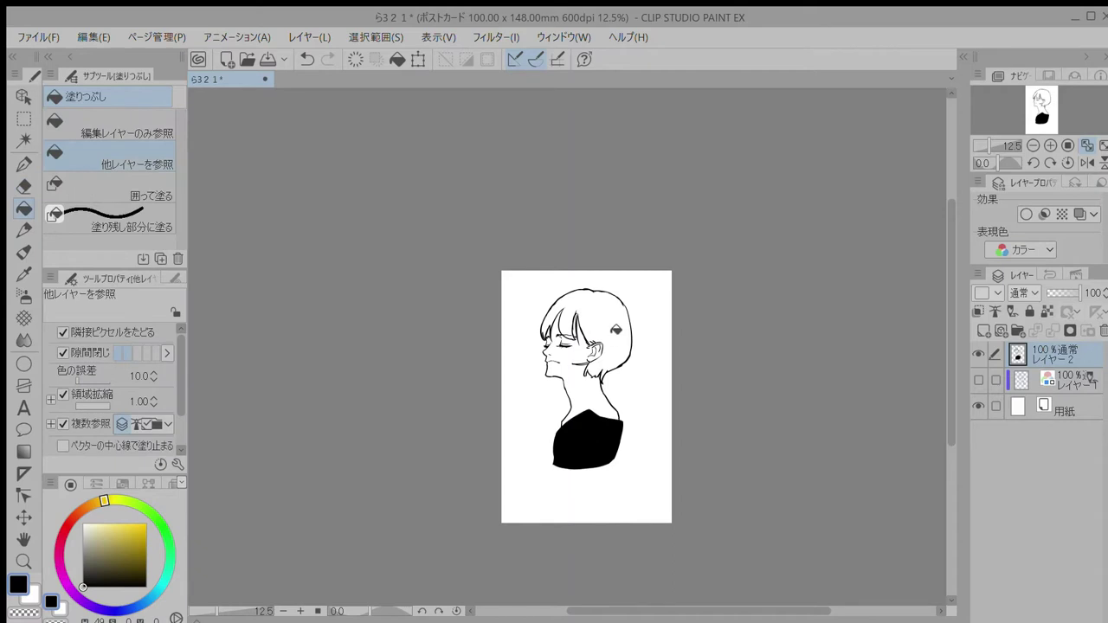
pyautogui.click(616, 330)
pyautogui.hotkey('ctrl', 'z')
pyautogui.scroll(4, 615, 330)
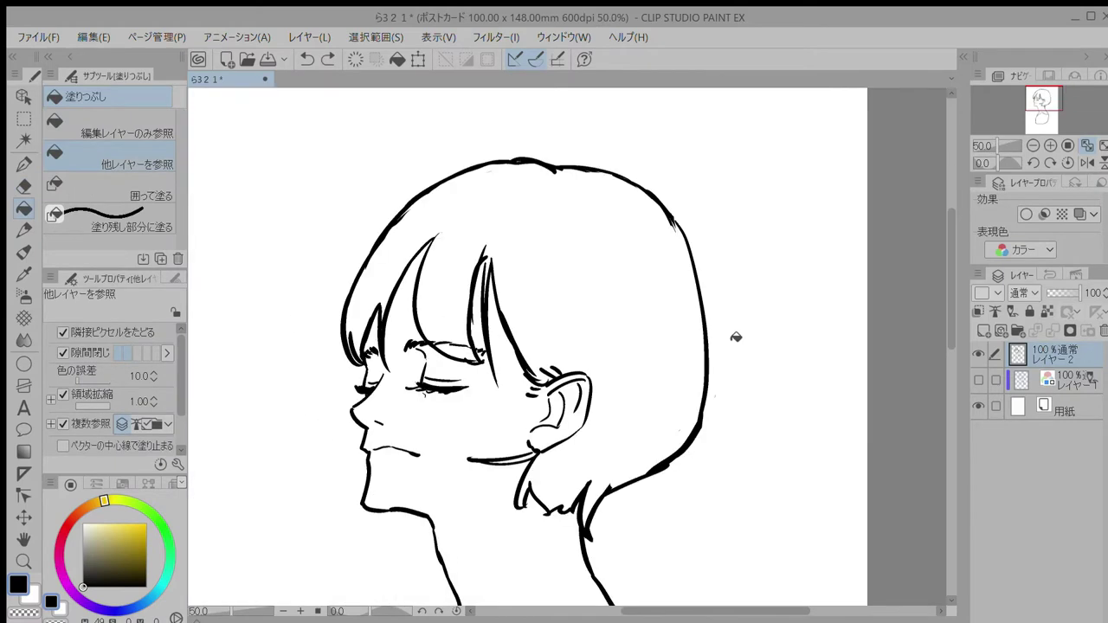
# Step: Try G-pen hair strands behind the ear and along the back of the head, and undo them
pyautogui.press('p')
pyautogui.moveTo(483, 260); pyautogui.dragTo(487, 286)
pyautogui.moveTo(599, 323); pyautogui.dragTo(620, 412)
pyautogui.moveTo(611, 348); pyautogui.dragTo(614, 407)
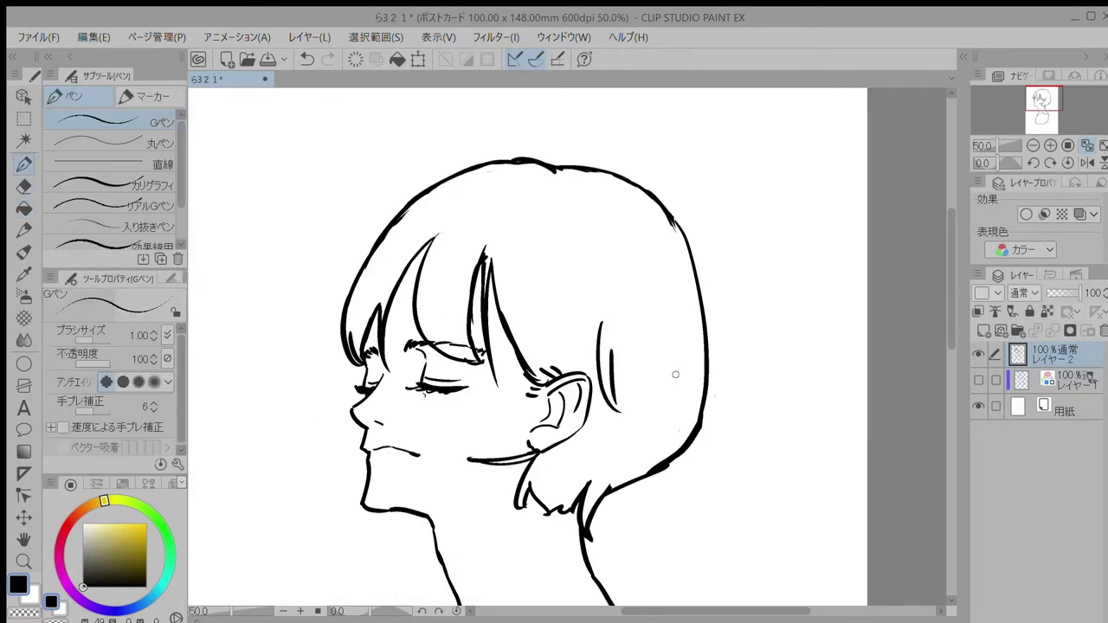
pyautogui.moveTo(650, 299); pyautogui.dragTo(637, 467)
pyautogui.moveTo(681, 390); pyautogui.dragTo(620, 456)
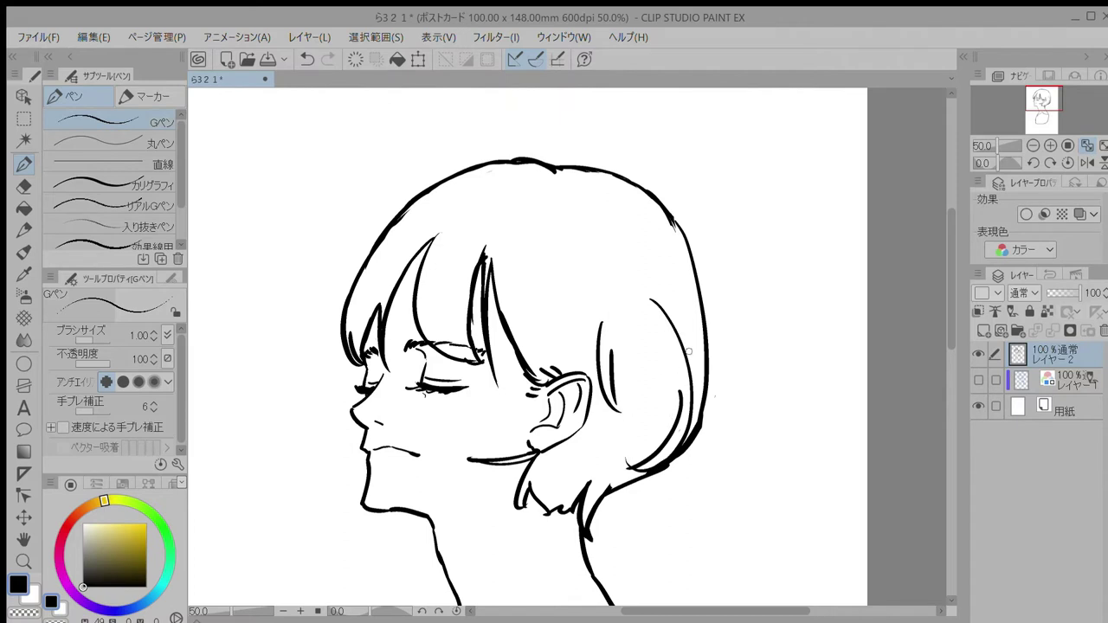
pyautogui.hotkey('ctrl', 'z')
pyautogui.hotkey('ctrl', 'z')
pyautogui.hotkey('ctrl', 'z')
pyautogui.hotkey('ctrl', 'z')
# Step: Try curved hair strands running from above the ear across the side of the head, and undo them
pyautogui.moveTo(541, 290); pyautogui.dragTo(598, 381)
pyautogui.moveTo(609, 351); pyautogui.dragTo(596, 433)
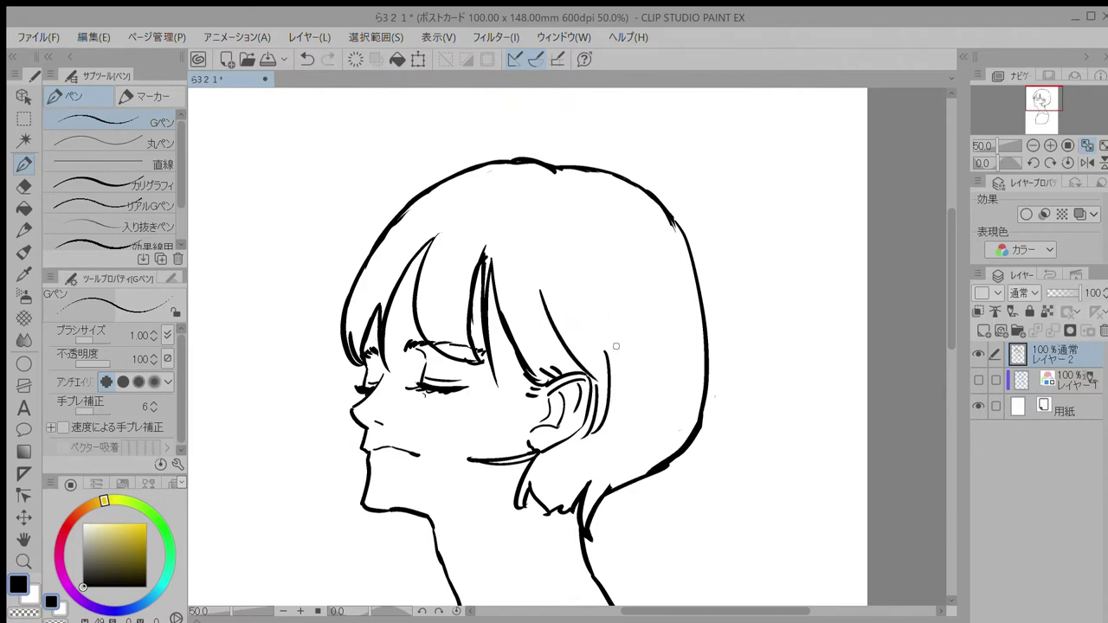
pyautogui.moveTo(583, 253); pyautogui.dragTo(651, 409)
pyautogui.moveTo(615, 274); pyautogui.dragTo(648, 386)
pyautogui.moveTo(642, 236); pyautogui.dragTo(663, 395)
pyautogui.hotkey('ctrl', 'z')
pyautogui.hotkey('ctrl', 'z')
pyautogui.hotkey('ctrl', 'z')
pyautogui.hotkey('ctrl', 'z')
pyautogui.moveTo(565, 278); pyautogui.dragTo(629, 395)
pyautogui.moveTo(591, 268); pyautogui.dragTo(634, 382)
pyautogui.hotkey('ctrl', 'z')
pyautogui.hotkey('ctrl', 'z')
pyautogui.hotkey('ctrl', 'z')
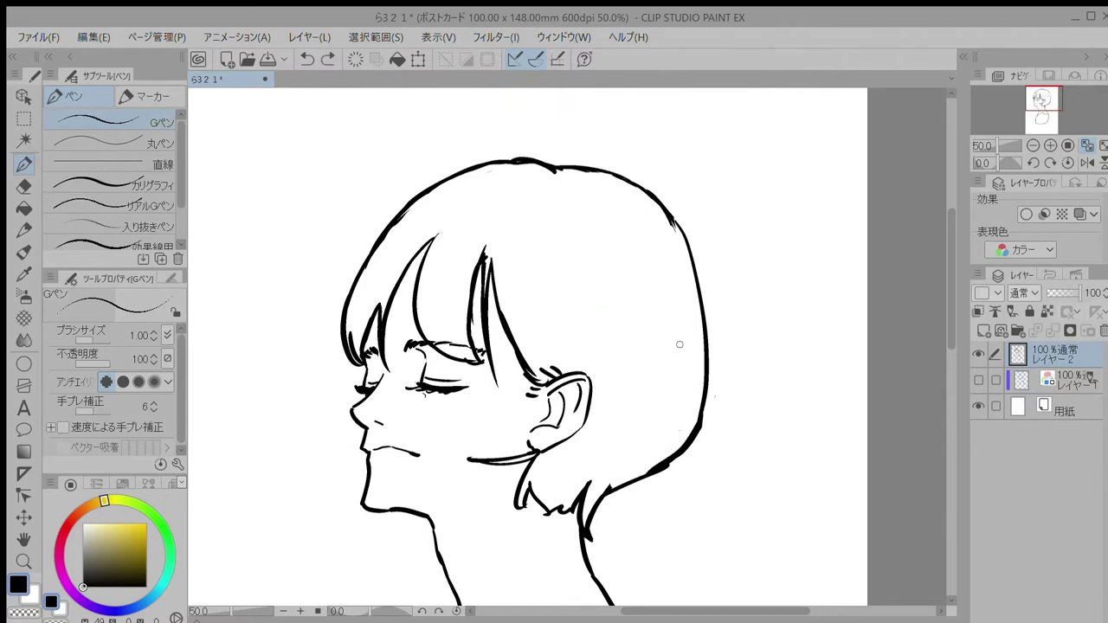
# Step: Try long curved strands sweeping from the back of the head toward the nape, redrawing the unsatisfactory ones
pyautogui.moveTo(679, 330); pyautogui.dragTo(555, 468)
pyautogui.moveTo(697, 407); pyautogui.dragTo(561, 460)
pyautogui.hotkey('ctrl', 'z')
pyautogui.hotkey('ctrl', 'z')
pyautogui.moveTo(704, 375); pyautogui.dragTo(568, 463)
pyautogui.moveTo(667, 465); pyautogui.dragTo(569, 469)
pyautogui.moveTo(684, 359); pyautogui.dragTo(599, 420)
pyautogui.moveTo(686, 369); pyautogui.dragTo(596, 424)
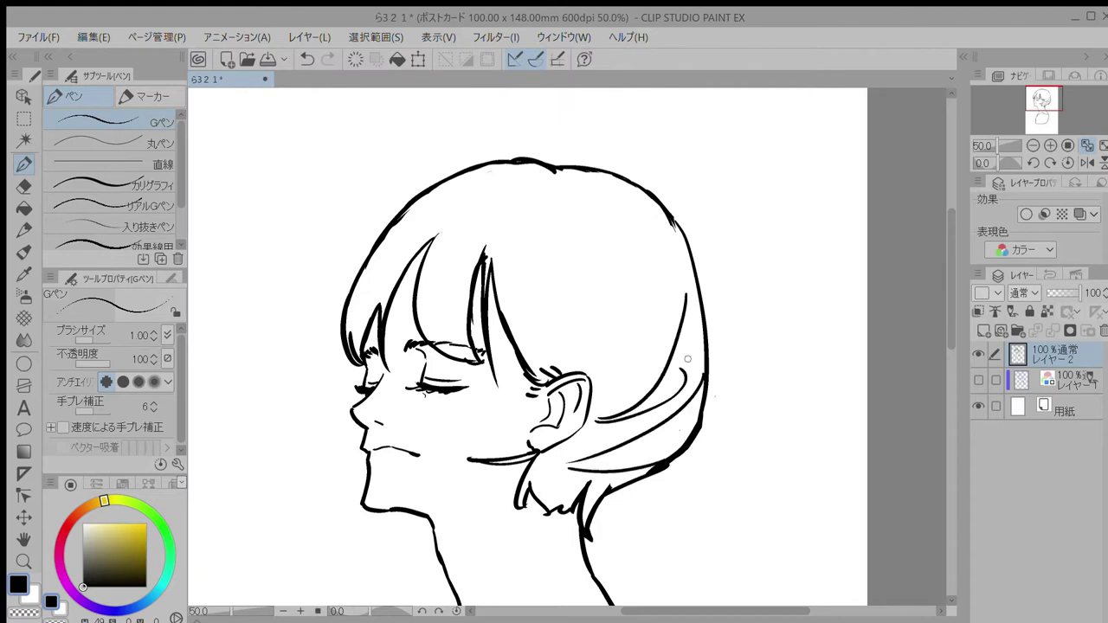
pyautogui.hotkey('ctrl', 'z')
pyautogui.hotkey('ctrl', 'z')
pyautogui.moveTo(695, 292); pyautogui.dragTo(563, 451)
# Step: Try downward strands above and behind the ear that meet the sweeping back curves, redoing them once
pyautogui.moveTo(551, 290); pyautogui.dragTo(633, 383)
pyautogui.moveTo(662, 300); pyautogui.dragTo(609, 370)
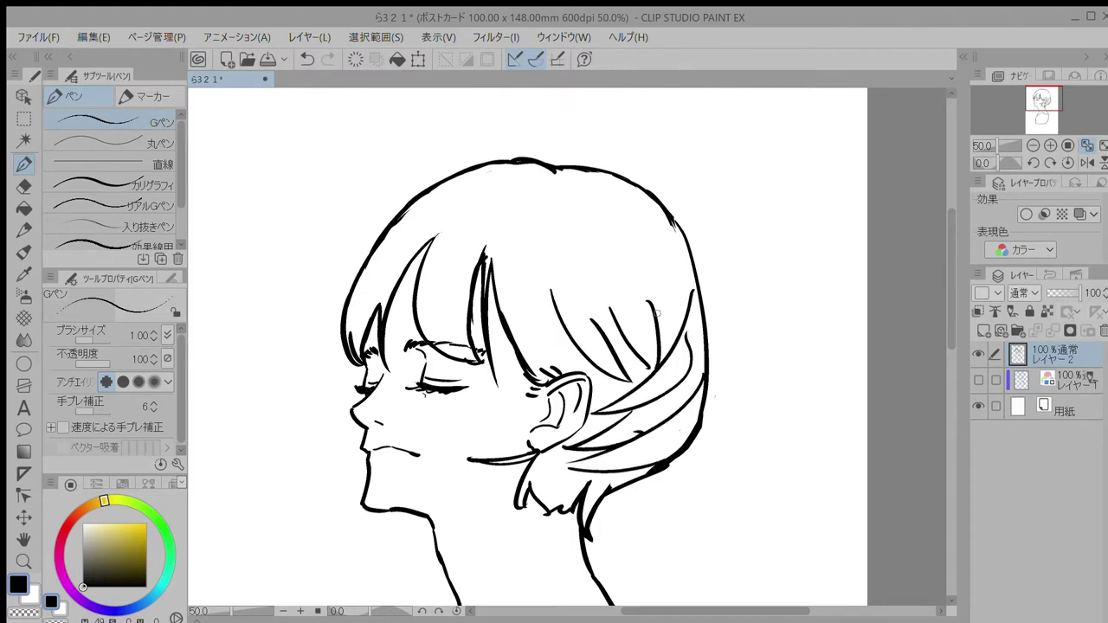
pyautogui.hotkey('ctrl', 'z')
pyautogui.hotkey('ctrl', 'z')
pyautogui.hotkey('ctrl', 'z')
pyautogui.hotkey('ctrl', 'z')
pyautogui.hotkey('ctrl', 'z')
pyautogui.moveTo(559, 313)
pyautogui.mouseDown()
pyautogui.moveTo(635, 398)
pyautogui.moveTo(627, 392)
pyautogui.mouseUp()
pyautogui.moveTo(580, 278)
pyautogui.mouseDown()
pyautogui.moveTo(628, 372)
pyautogui.moveTo(648, 367)
pyautogui.mouseUp()
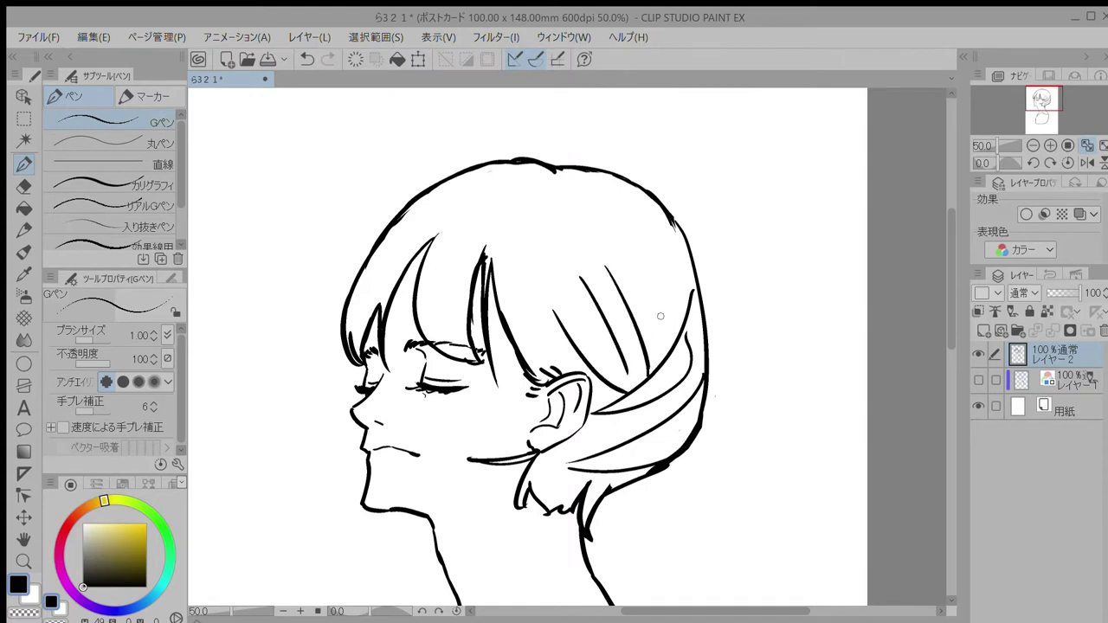
# Step: Try short strands in the nape hair and extra lines around the ear and the back of the head
pyautogui.moveTo(545, 452); pyautogui.dragTo(525, 495)
pyautogui.moveTo(547, 450); pyautogui.dragTo(554, 512)
pyautogui.moveTo(579, 468); pyautogui.dragTo(573, 503)
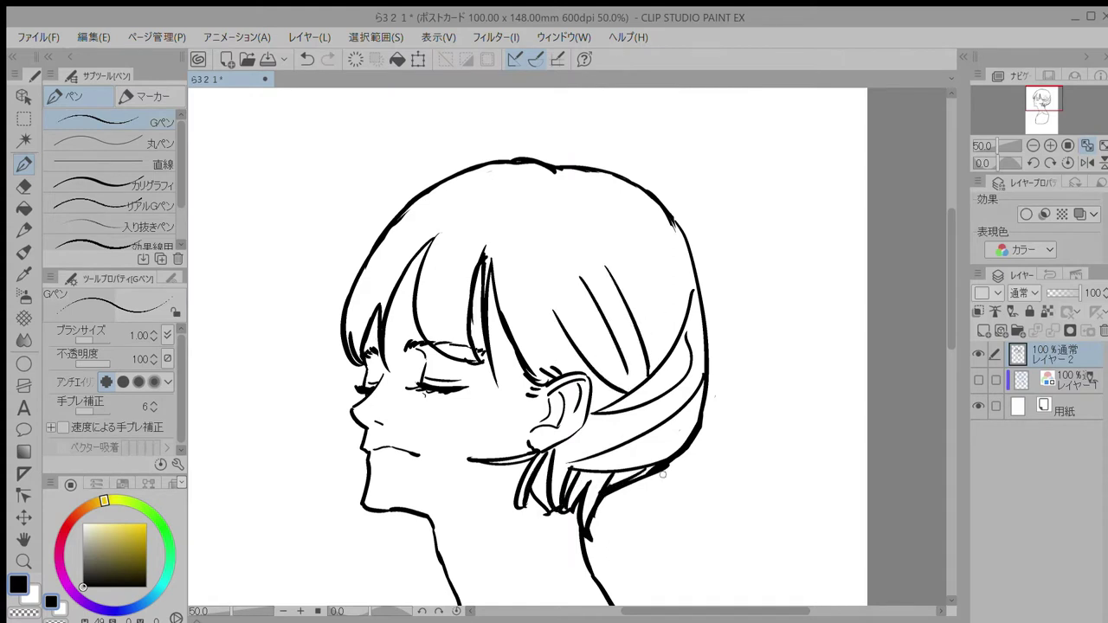
pyautogui.moveTo(637, 440); pyautogui.dragTo(560, 466)
pyautogui.moveTo(527, 317); pyautogui.dragTo(589, 388)
pyautogui.moveTo(598, 272); pyautogui.dragTo(636, 390)
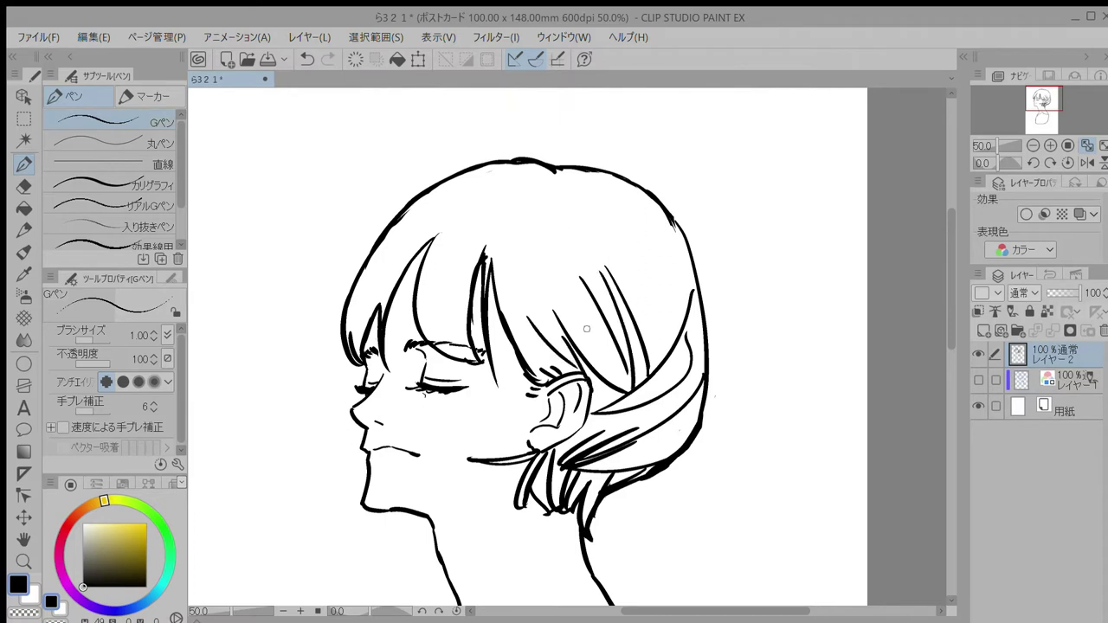
pyautogui.moveTo(586, 328); pyautogui.dragTo(623, 389)
pyautogui.moveTo(644, 248); pyautogui.dragTo(667, 356)
# Step: Try strand lines inside the fringe and radiating from the crown over the top of the head
pyautogui.moveTo(440, 291)
pyautogui.mouseDown()
pyautogui.moveTo(454, 357)
pyautogui.moveTo(459, 345)
pyautogui.mouseUp()
pyautogui.moveTo(371, 279); pyautogui.dragTo(352, 355)
pyautogui.moveTo(551, 172); pyautogui.dragTo(504, 166)
pyautogui.moveTo(545, 181); pyautogui.dragTo(484, 192)
pyautogui.moveTo(521, 193); pyautogui.dragTo(471, 213)
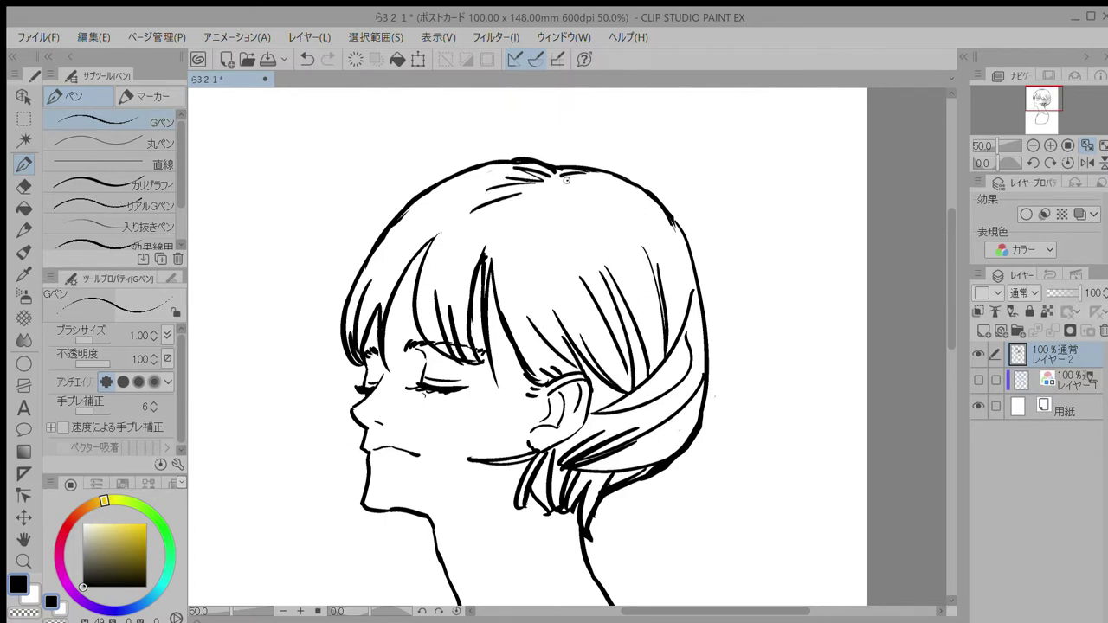
pyautogui.moveTo(567, 180); pyautogui.dragTo(589, 189)
pyautogui.moveTo(522, 218); pyautogui.dragTo(554, 272)
pyautogui.moveTo(508, 219); pyautogui.dragTo(554, 303)
pyautogui.moveTo(594, 189); pyautogui.dragTo(662, 249)
pyautogui.moveTo(620, 190); pyautogui.dragTo(667, 262)
# Step: Undo all the added interior hair strands back to the plain hair outline
pyautogui.hotkey('ctrl', 'z')
pyautogui.hotkey('ctrl', 'z')
pyautogui.hotkey('ctrl', 'z')
pyautogui.hotkey('ctrl', 'z')
pyautogui.hotkey('ctrl', 'z')
pyautogui.hotkey('ctrl', 'z')
pyautogui.hotkey('ctrl', 'z')
pyautogui.hotkey('ctrl', 'z')
pyautogui.hotkey('ctrl', 'z')
pyautogui.hotkey('ctrl', 'z')
pyautogui.hotkey('ctrl', 'z')
pyautogui.hotkey('ctrl', 'z')
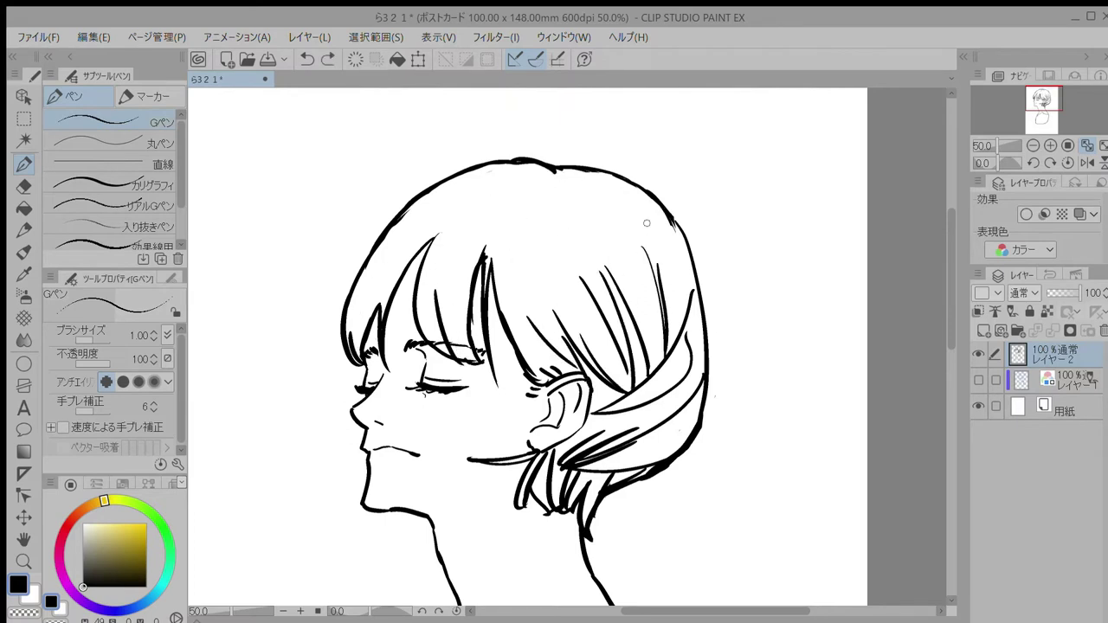
pyautogui.hotkey('ctrl', 'z')
pyautogui.hotkey('ctrl', 'z')
pyautogui.hotkey('ctrl', 'z')
pyautogui.hotkey('ctrl', 'z')
pyautogui.hotkey('ctrl', 'z')
pyautogui.hotkey('ctrl', 'z')
pyautogui.hotkey('ctrl', 'z')
pyautogui.hotkey('ctrl', 'z')
pyautogui.hotkey('ctrl', 'z')
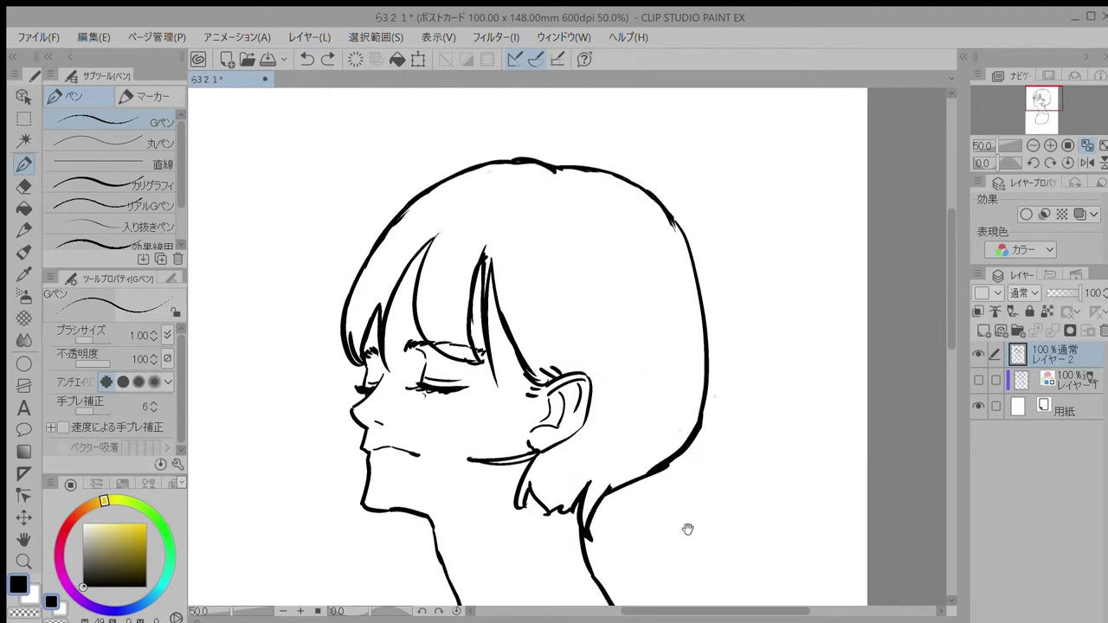
# Step: Set the pen size to 0.60 and draw thin strands over the crown, through the fringe and along the side lock
pyautogui.moveTo(688, 529); pyautogui.dragTo(706, 329)
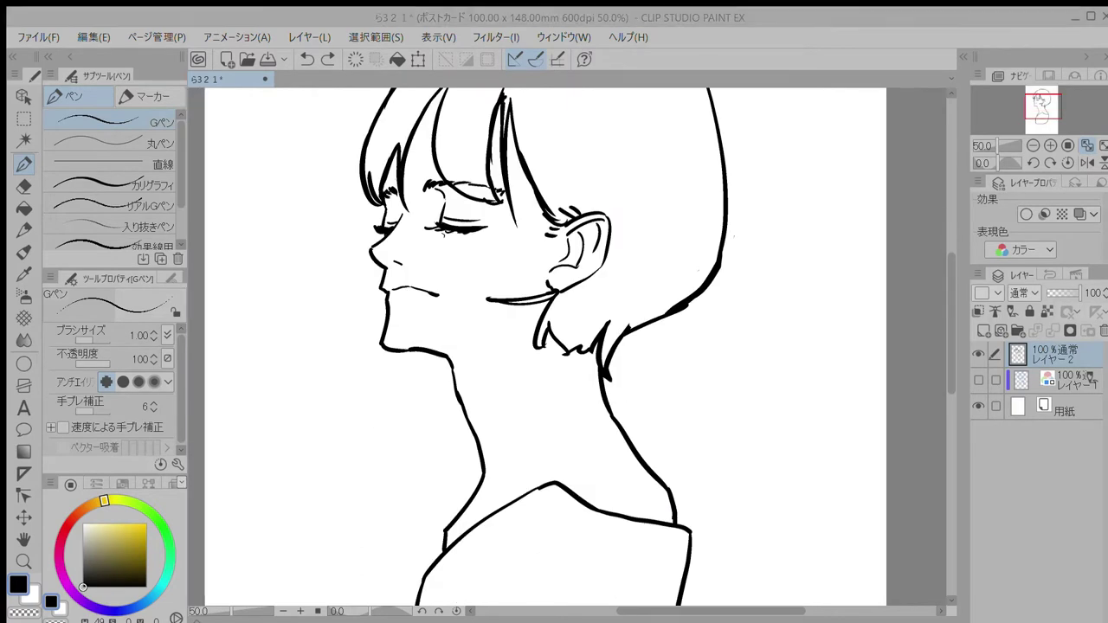
pyautogui.moveTo(952, 335); pyautogui.dragTo(950, 291)
pyautogui.click(95, 125)
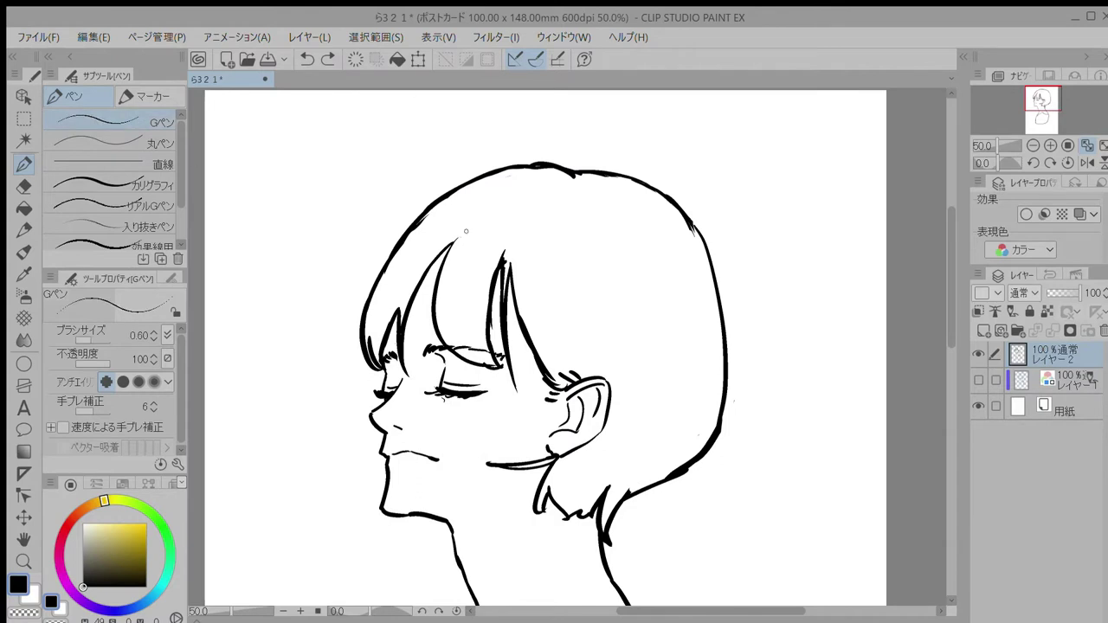
pyautogui.moveTo(457, 161); pyautogui.dragTo(573, 169)
pyautogui.moveTo(464, 268); pyautogui.dragTo(490, 365)
pyautogui.moveTo(446, 272); pyautogui.dragTo(483, 357)
pyautogui.moveTo(479, 275); pyautogui.dragTo(481, 307)
pyautogui.hotkey('ctrl', 'z')
pyautogui.moveTo(448, 218); pyautogui.dragTo(398, 301)
pyautogui.moveTo(392, 261); pyautogui.dragTo(369, 340)
pyautogui.moveTo(525, 290); pyautogui.dragTo(564, 374)
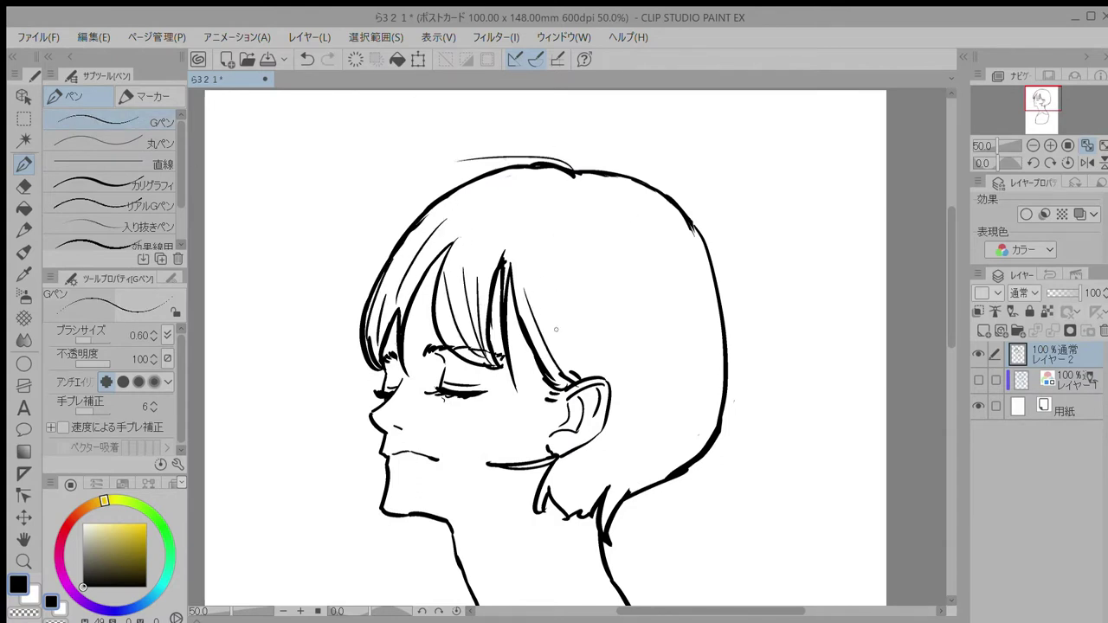
# Step: Draw thin strands fanning upward from the top of the ear, replacing the first attempt
pyautogui.moveTo(556, 327); pyautogui.dragTo(580, 377)
pyautogui.moveTo(570, 321); pyautogui.dragTo(589, 376)
pyautogui.hotkey('ctrl', 'z')
pyautogui.hotkey('ctrl', 'z')
pyautogui.hotkey('ctrl', 'z')
pyautogui.moveTo(534, 313); pyautogui.dragTo(579, 374)
pyautogui.moveTo(573, 310); pyautogui.dragTo(591, 376)
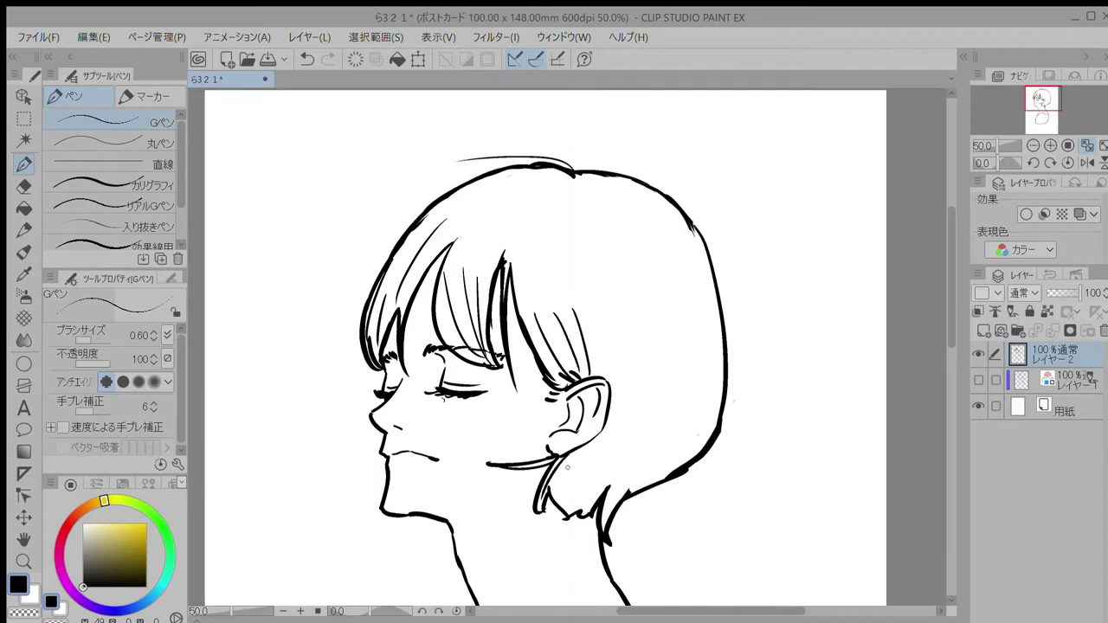
# Step: Add thin strands to the nape hair behind the ear and along the lower back of the head
pyautogui.moveTo(577, 455); pyautogui.dragTo(568, 514)
pyautogui.moveTo(561, 471); pyautogui.dragTo(558, 509)
pyautogui.moveTo(597, 472); pyautogui.dragTo(584, 506)
pyautogui.moveTo(608, 478); pyautogui.dragTo(595, 504)
pyautogui.moveTo(623, 483); pyautogui.dragTo(606, 527)
pyautogui.moveTo(689, 453)
pyautogui.mouseDown()
pyautogui.moveTo(630, 491)
pyautogui.moveTo(712, 400)
pyautogui.mouseUp()
# Step: Draw long thin strands down the back of the head and a pair of curves near the crown
pyautogui.moveTo(699, 305); pyautogui.dragTo(638, 405)
pyautogui.moveTo(687, 313); pyautogui.dragTo(655, 382)
pyautogui.moveTo(620, 190); pyautogui.dragTo(579, 272)
pyautogui.moveTo(629, 191); pyautogui.dragTo(632, 213)
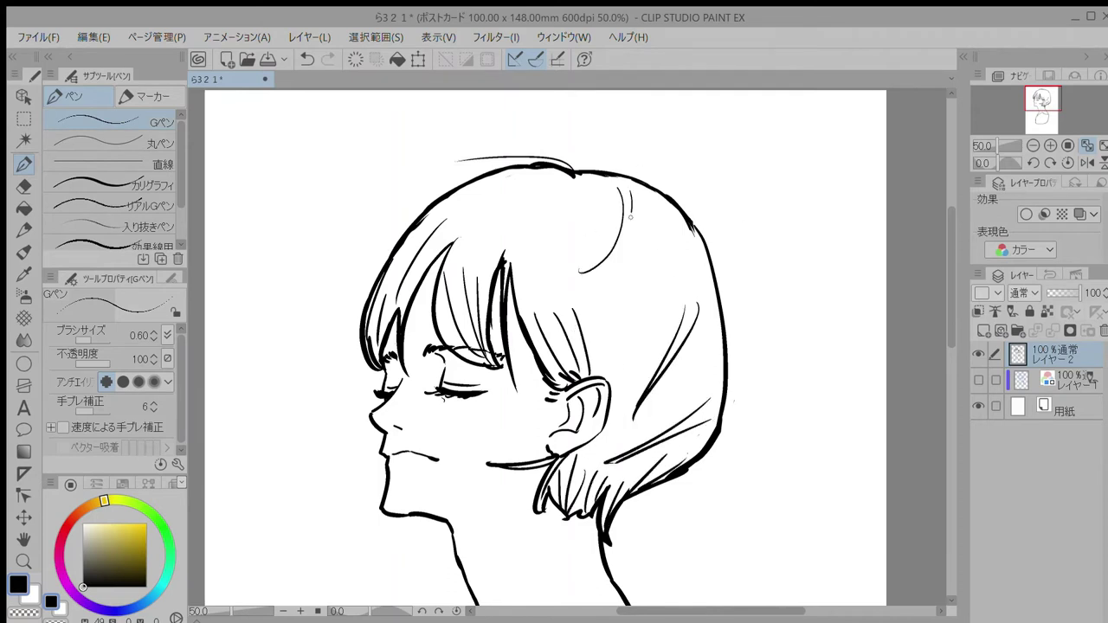
# Step: Draw loose tapering locks falling across the cheek and out in front of the forehead
pyautogui.moveTo(537, 340); pyautogui.dragTo(487, 447)
pyautogui.moveTo(373, 371); pyautogui.dragTo(321, 478)
pyautogui.moveTo(373, 382)
pyautogui.mouseDown()
pyautogui.moveTo(332, 464)
pyautogui.moveTo(332, 418)
pyautogui.mouseUp()
pyautogui.hotkey('ctrl', 'z')
pyautogui.hotkey('ctrl', 'z')
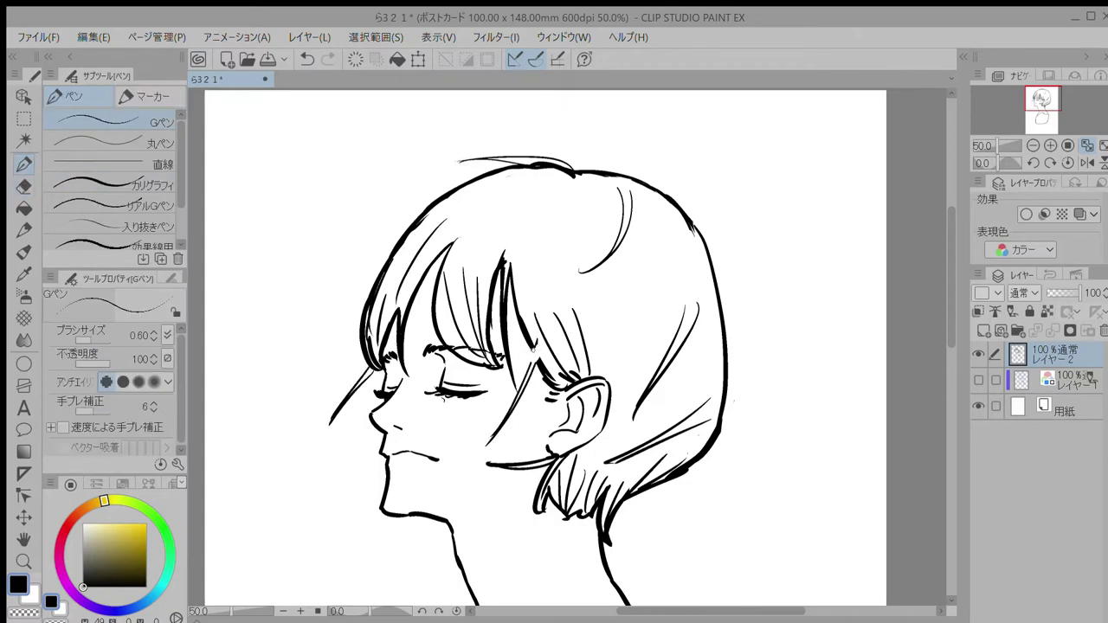
# Step: Draw fine strands with the G-pen from the crown down toward the ear
pyautogui.press('e')
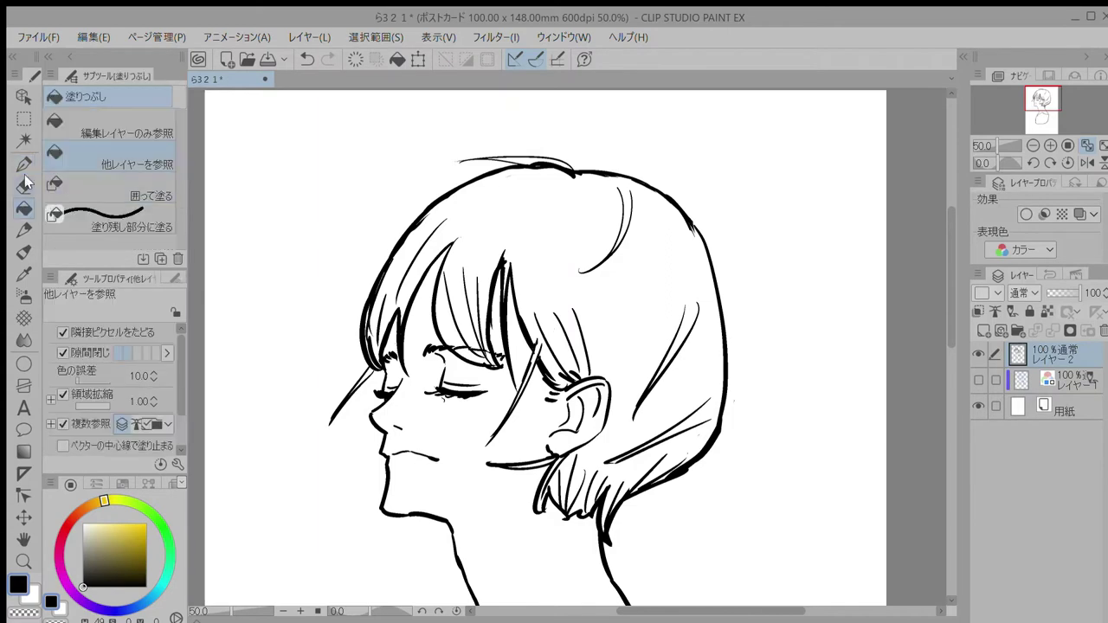
pyautogui.press('p')
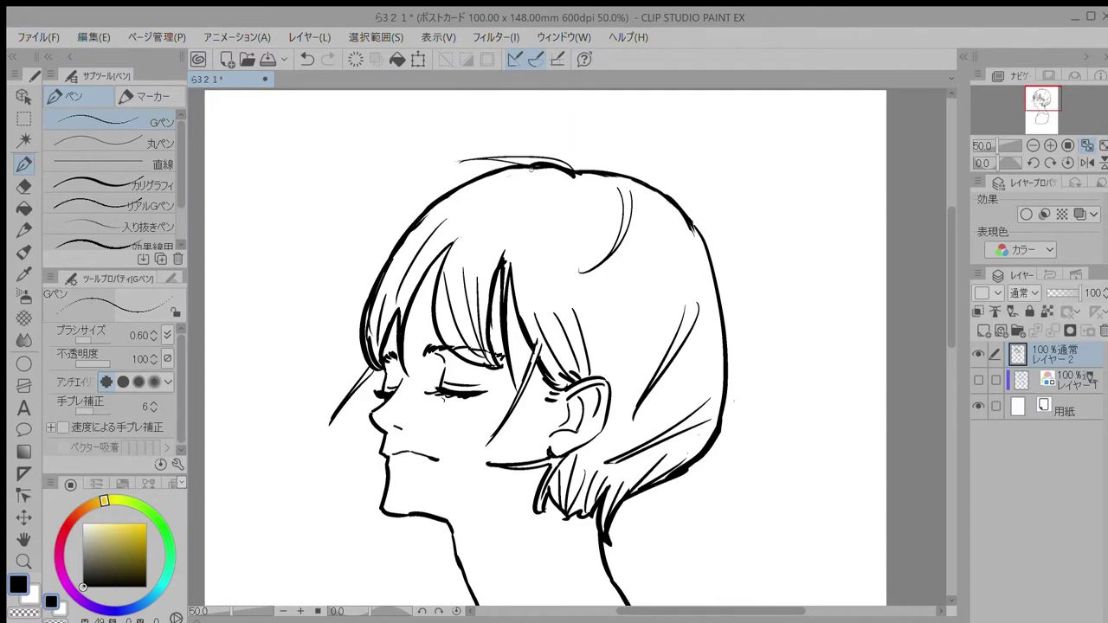
pyautogui.hotkey('ctrl', 'z')
pyautogui.moveTo(578, 187)
pyautogui.mouseDown()
pyautogui.moveTo(593, 246)
pyautogui.moveTo(593, 363)
pyautogui.mouseUp()
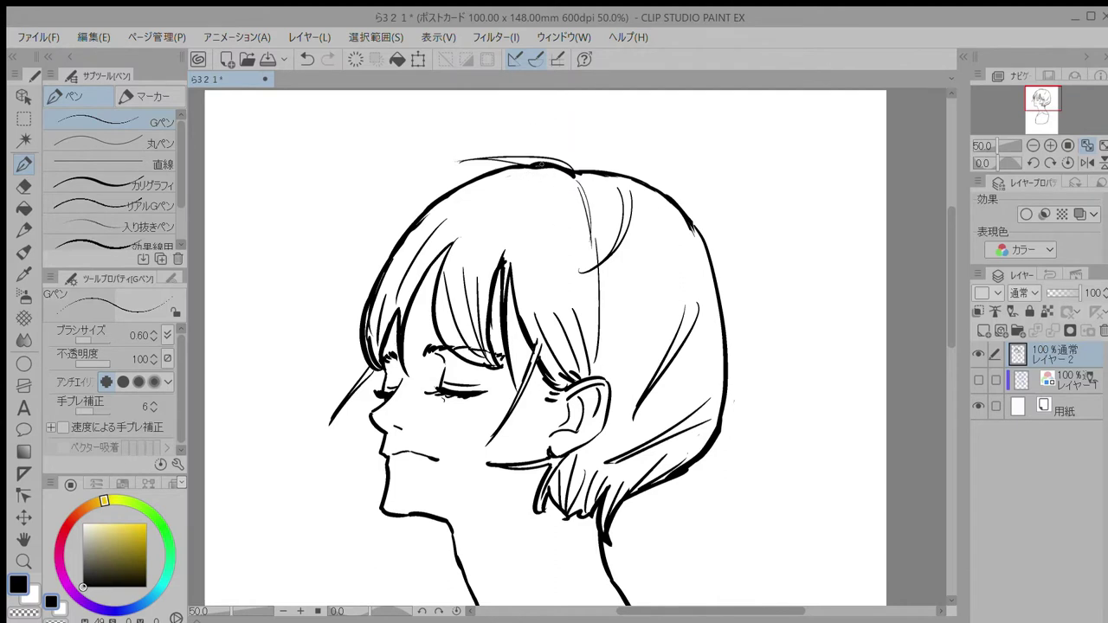
# Step: Try a pair of strands from the crown down to the fringe parting, and undo them
pyautogui.moveTo(550, 172)
pyautogui.mouseDown()
pyautogui.moveTo(450, 196)
pyautogui.moveTo(575, 306)
pyautogui.moveTo(509, 264)
pyautogui.mouseUp()
pyautogui.moveTo(529, 181); pyautogui.dragTo(494, 276)
pyautogui.hotkey('ctrl', 'z')
pyautogui.hotkey('ctrl', 'z')
pyautogui.hotkey('ctrl', 'z')
# Step: Draw fine strands from the crown toward the fringe and down the side above the ear
pyautogui.moveTo(524, 176); pyautogui.dragTo(442, 251)
pyautogui.moveTo(526, 183); pyautogui.dragTo(444, 256)
pyautogui.hotkey('ctrl', 'z')
pyautogui.hotkey('ctrl', 'z')
pyautogui.moveTo(525, 176)
pyautogui.mouseDown()
pyautogui.moveTo(451, 239)
pyautogui.moveTo(506, 259)
pyautogui.mouseUp()
pyautogui.moveTo(556, 178); pyautogui.dragTo(521, 307)
pyautogui.moveTo(552, 226); pyautogui.dragTo(553, 361)
pyautogui.hotkey('ctrl', 'z')
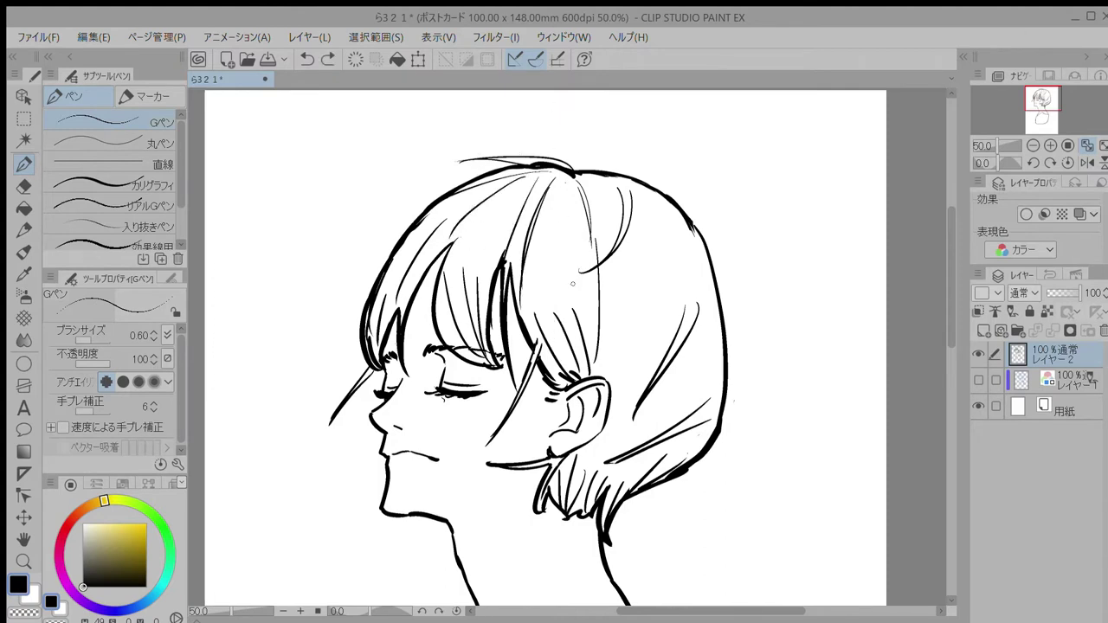
pyautogui.moveTo(582, 251); pyautogui.dragTo(589, 355)
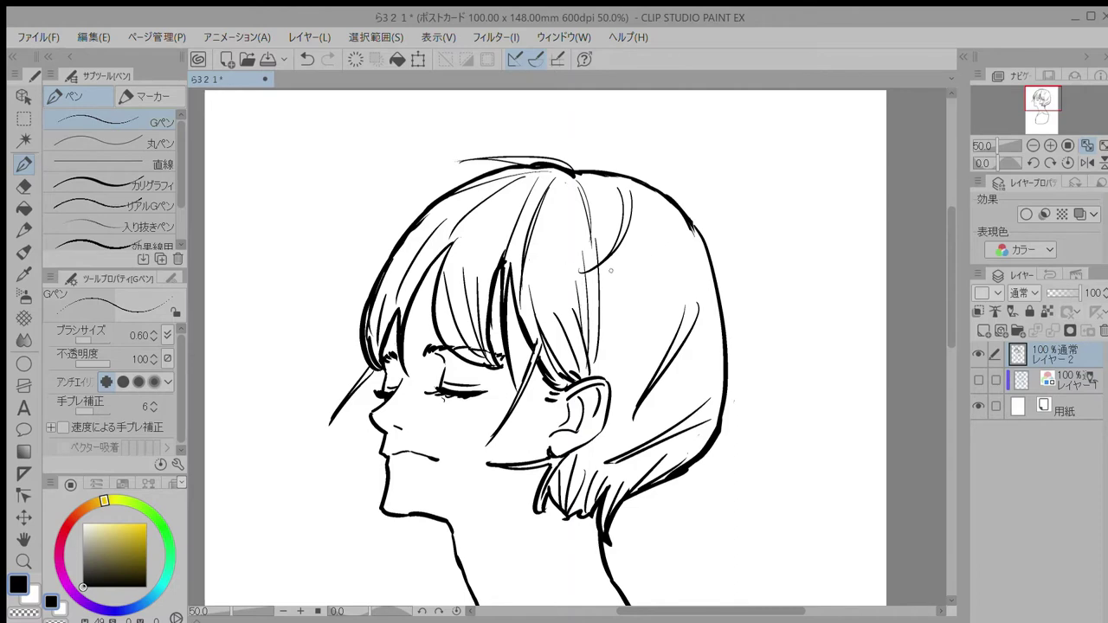
# Step: Add fine strands behind the ear and sweeping from the lower back of the head toward the nape
pyautogui.moveTo(645, 303); pyautogui.dragTo(622, 381)
pyautogui.moveTo(633, 320); pyautogui.dragTo(613, 400)
pyautogui.moveTo(692, 381); pyautogui.dragTo(635, 423)
pyautogui.moveTo(707, 381)
pyautogui.mouseDown()
pyautogui.moveTo(627, 428)
pyautogui.moveTo(589, 467)
pyautogui.mouseUp()
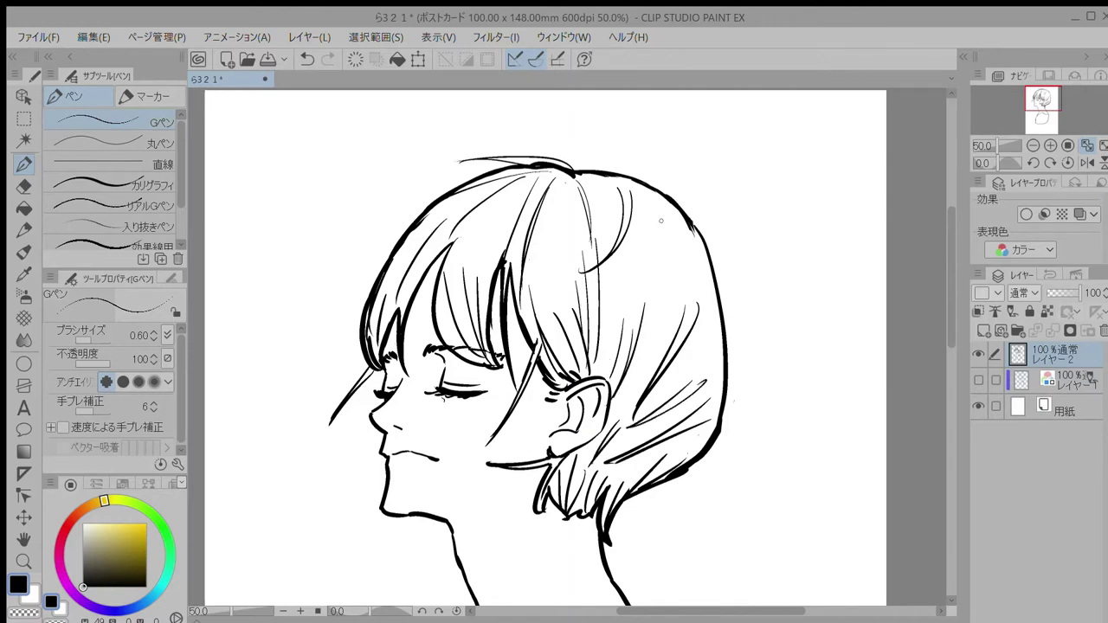
# Step: Try fine strands along the upper back edge of the hair, and undo them
pyautogui.moveTo(661, 207); pyautogui.dragTo(699, 300)
pyautogui.hotkey('ctrl', 'z')
pyautogui.moveTo(694, 232); pyautogui.dragTo(714, 334)
pyautogui.hotkey('ctrl', 'z')
# Step: Scribble rough pen lines across the garment's bottom edge and fill the garment with solid black
pyautogui.scroll(-2, 694, 263)
pyautogui.click(24, 210)
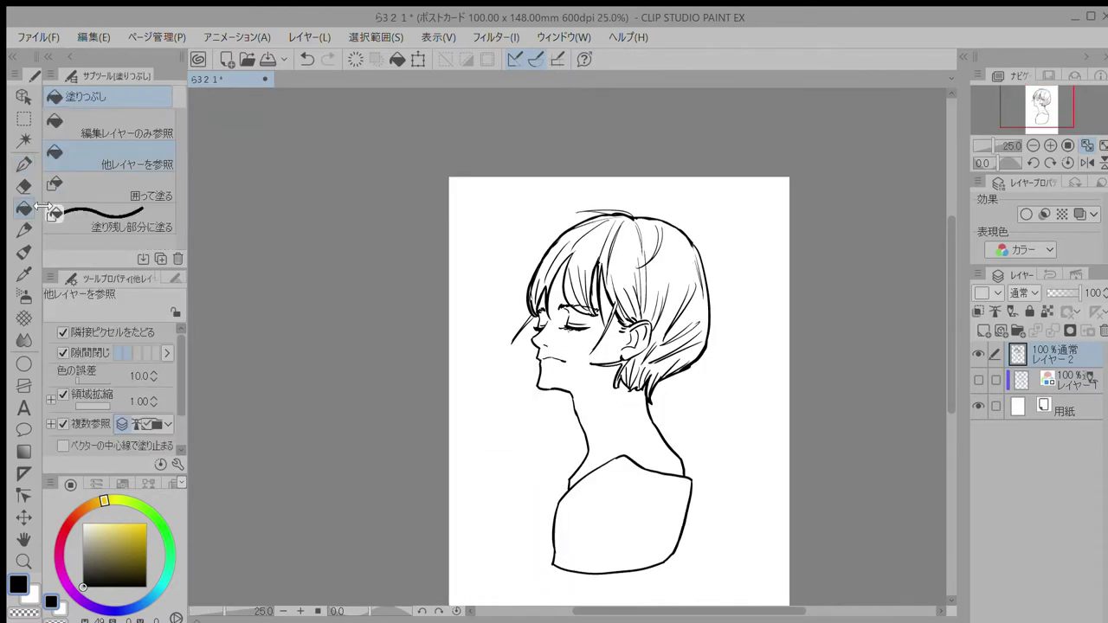
pyautogui.press('p')
pyautogui.moveTo(698, 553)
pyautogui.mouseDown()
pyautogui.moveTo(528, 571)
pyautogui.moveTo(665, 573)
pyautogui.mouseUp()
pyautogui.press('g')
pyautogui.click(601, 513)
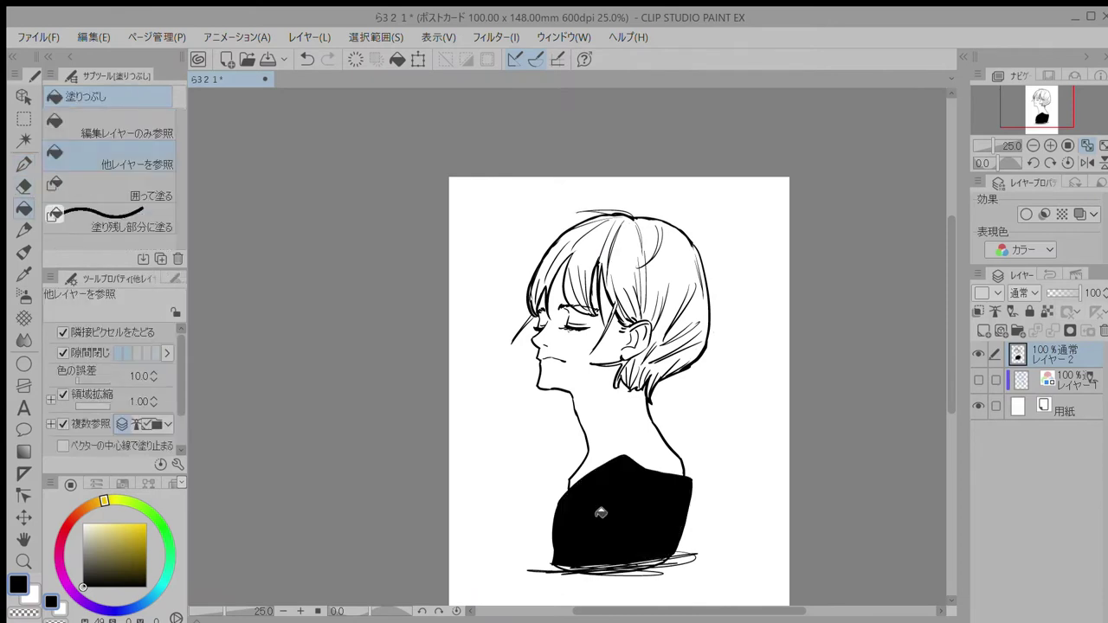
# Step: Choose a muted teal blue, fill the hair on a new layer and place that layer beneath the line art
pyautogui.click(154, 595)
pyautogui.moveTo(107, 541)
pyautogui.mouseDown()
pyautogui.moveTo(104, 528)
pyautogui.moveTo(121, 524)
pyautogui.moveTo(121, 539)
pyautogui.mouseUp()
pyautogui.click(690, 275)
pyautogui.hotkey('ctrl', 'z')
pyautogui.click(983, 331)
pyautogui.click(684, 276)
pyautogui.moveTo(1052, 355); pyautogui.dragTo(1040, 386)
# Step: Fill the small unpainted hair gaps below the ear and at the nape with the same teal blue
pyautogui.scroll(2, 607, 310)
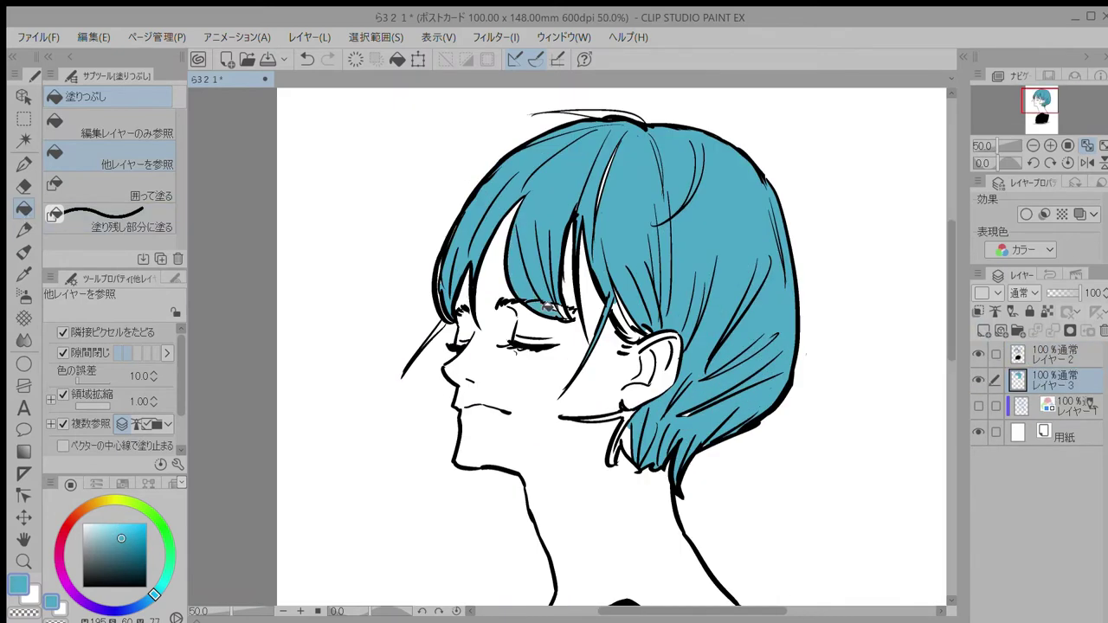
pyautogui.click(621, 419)
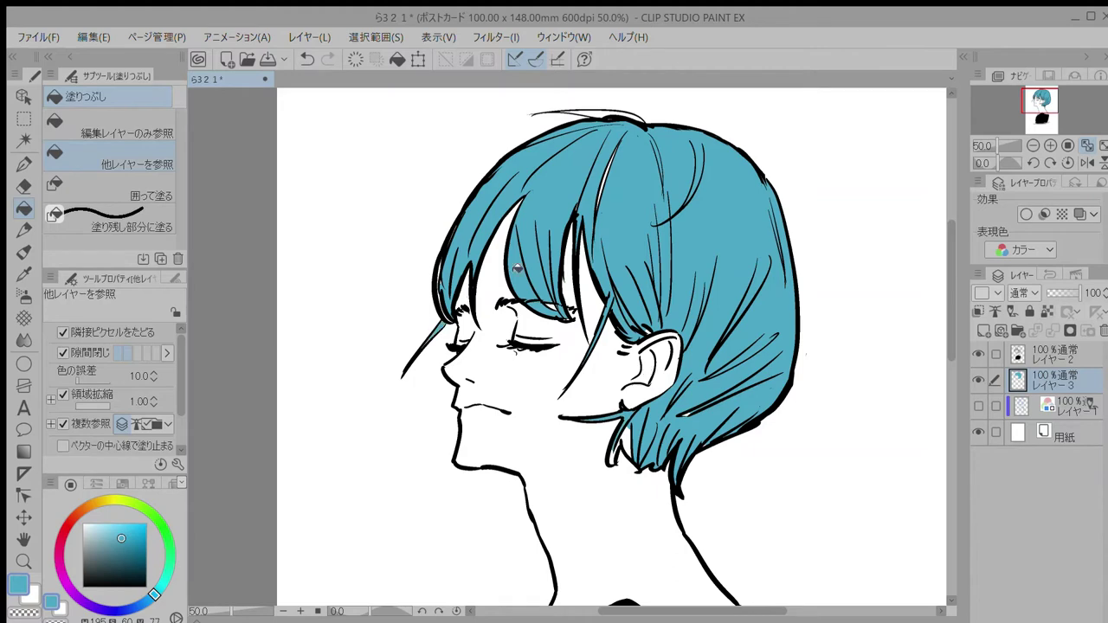
pyautogui.click(623, 445)
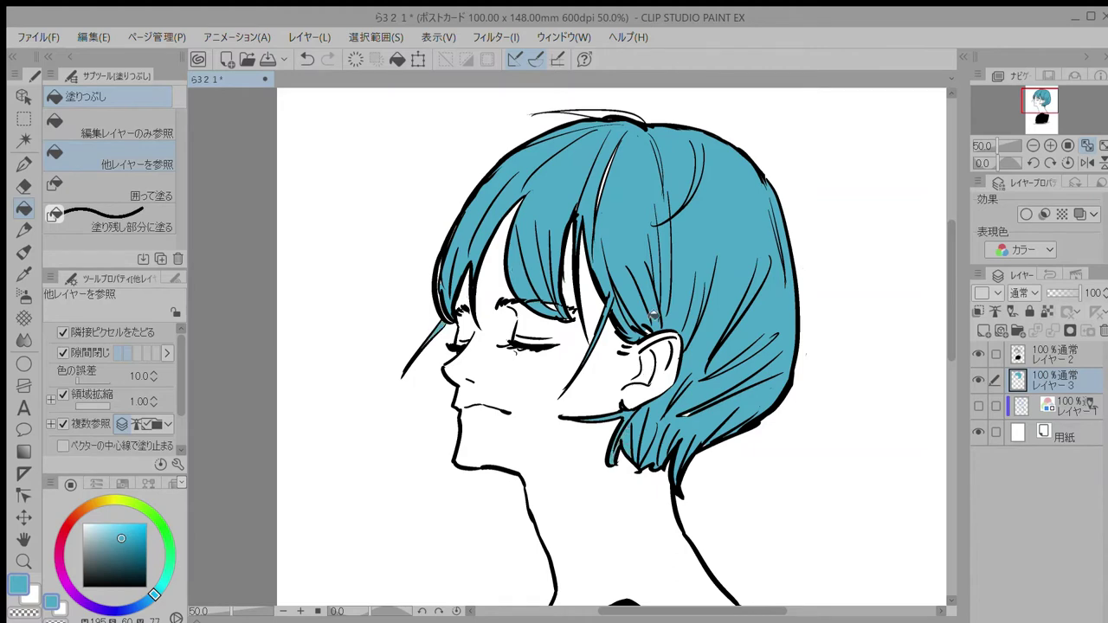
# Step: Choose a very pale blue and fill the empty background around the figure with it
pyautogui.click(23, 164)
pyautogui.click(147, 96)
pyautogui.click(86, 96)
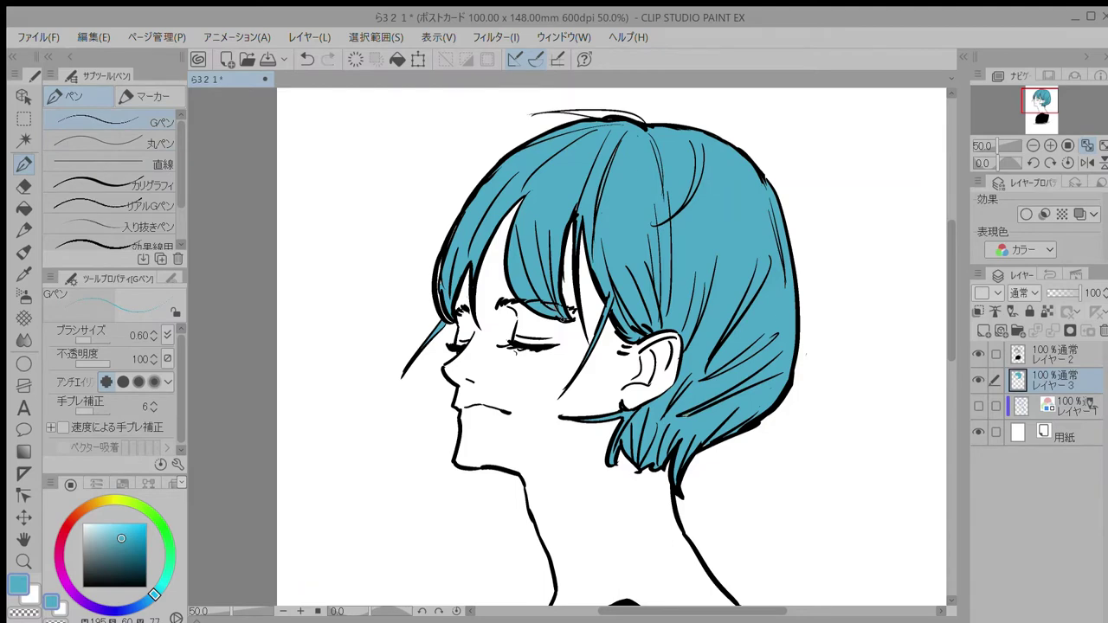
pyautogui.scroll(-2, 650, 353)
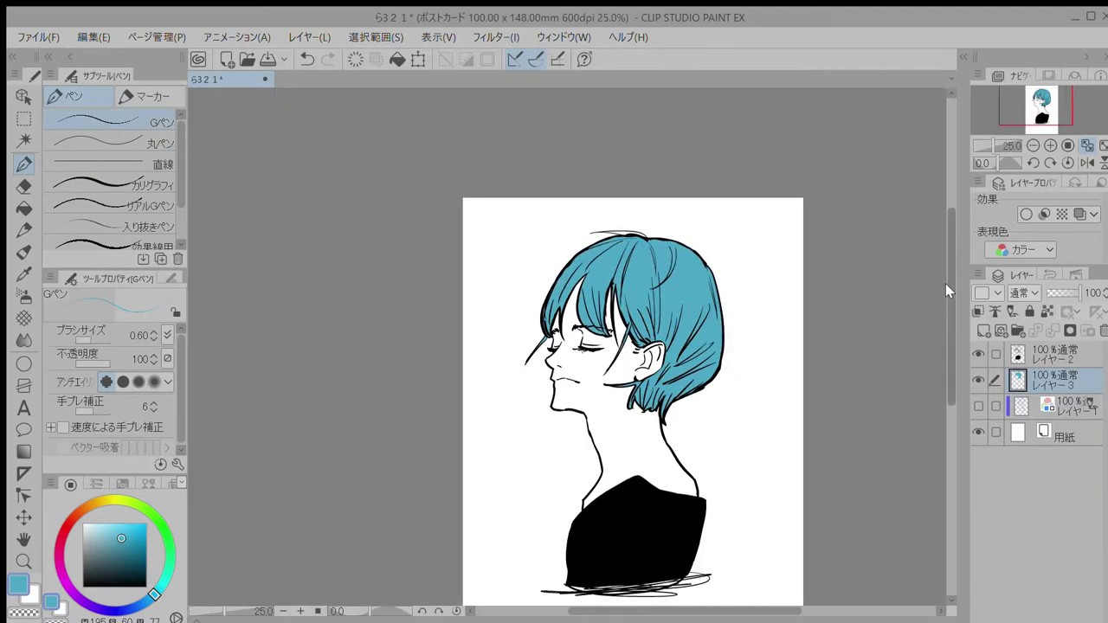
pyautogui.scroll(-2, 949, 289)
pyautogui.moveTo(124, 536); pyautogui.dragTo(101, 529)
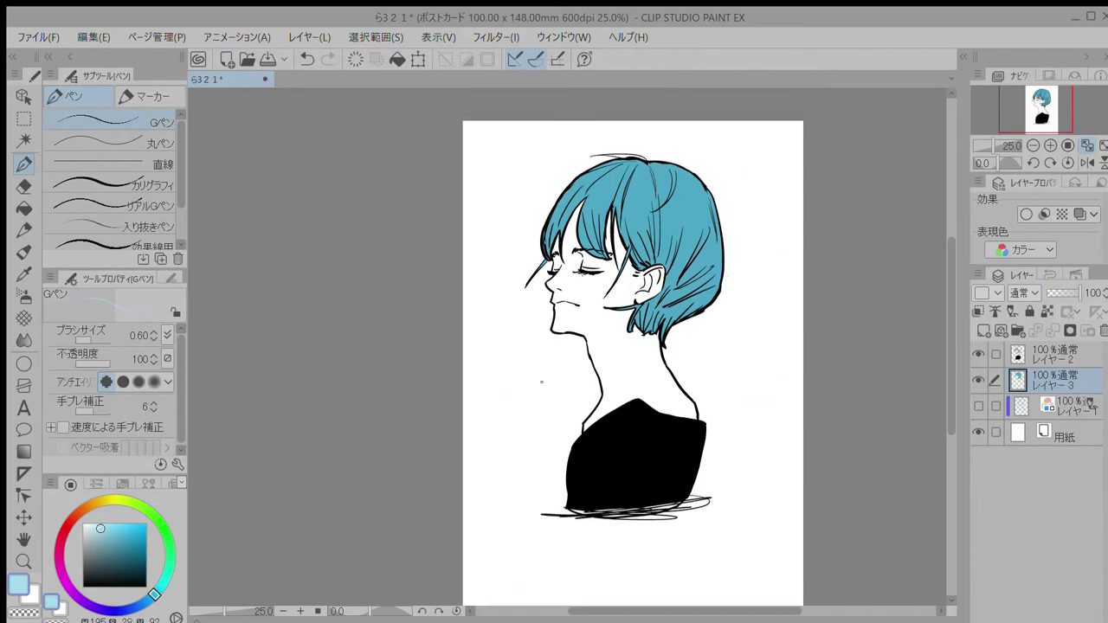
pyautogui.click(25, 209)
pyautogui.click(475, 464)
pyautogui.hotkey('ctrl', 'z')
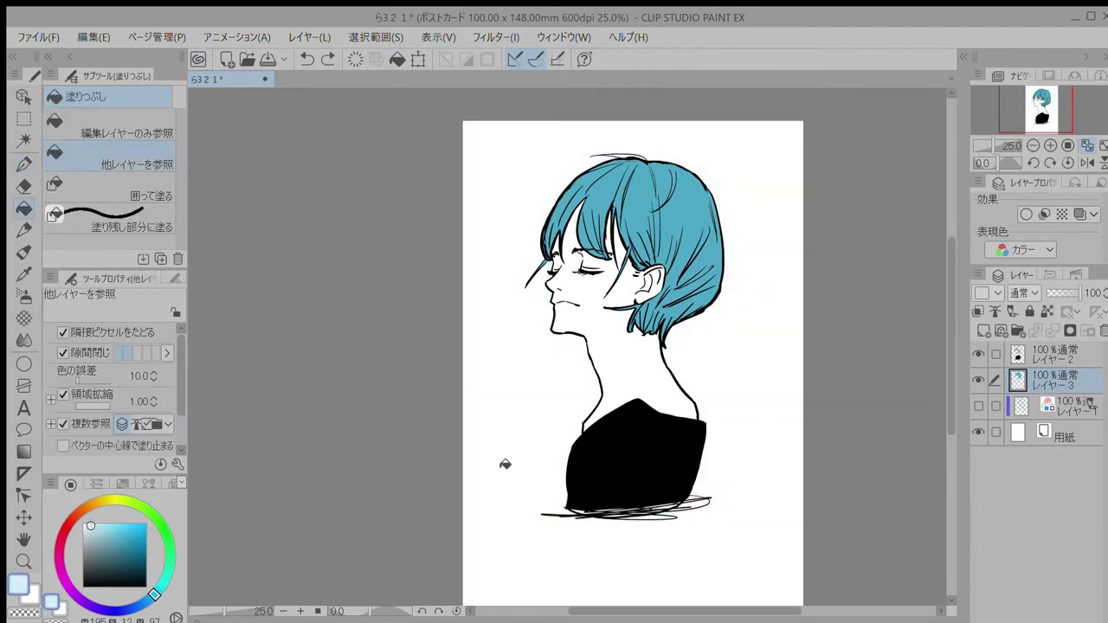
pyautogui.click(505, 464)
# Step: Browse the monochrome pattern materials, including the drawing-paper texture, for a suitable background
pyautogui.click(22, 185)
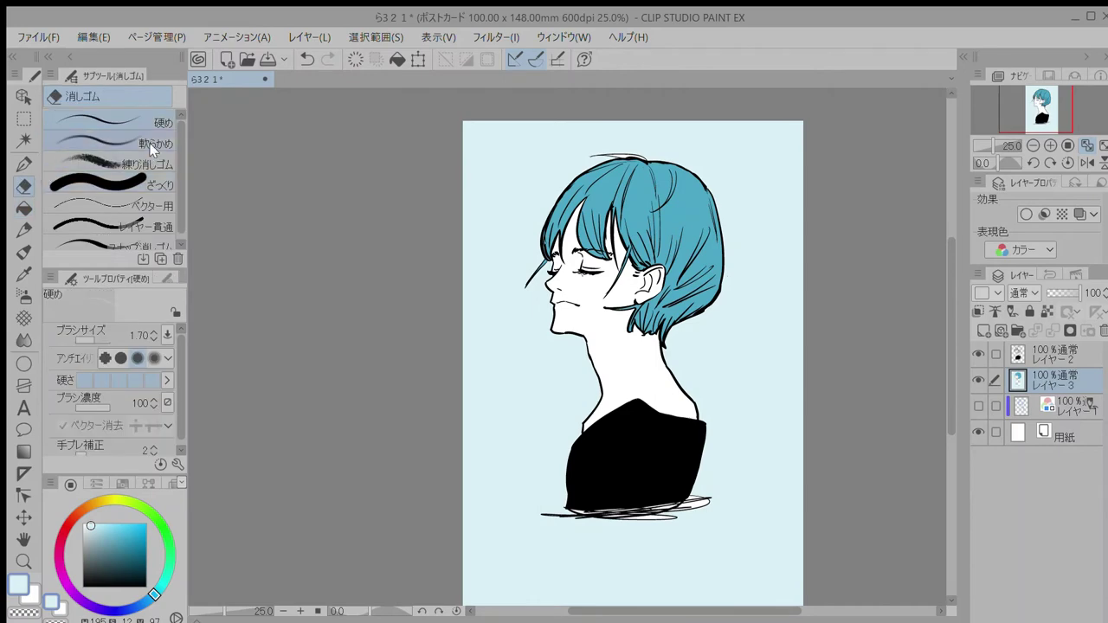
pyautogui.click(965, 57)
pyautogui.moveTo(831, 180); pyautogui.dragTo(827, 194)
pyautogui.scroll(-5, 924, 188)
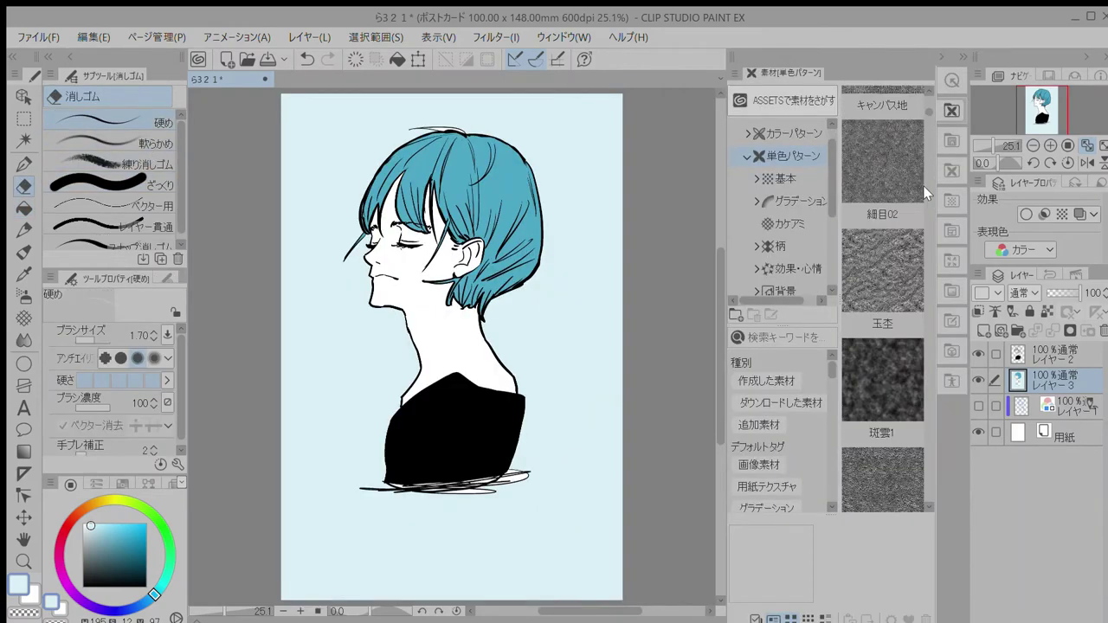
pyautogui.click(920, 184)
pyautogui.scroll(-10, 920, 238)
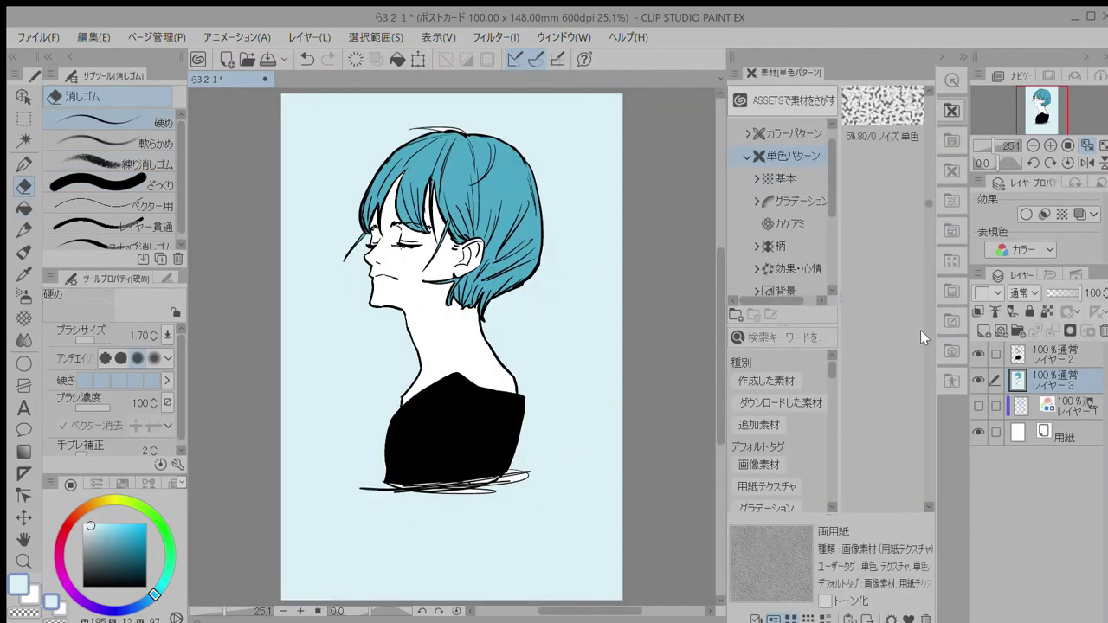
pyautogui.click(965, 56)
# Step: Fill the face, neck and skin gaps between the fringe strands with a pale cream skin tone
pyautogui.click(87, 507)
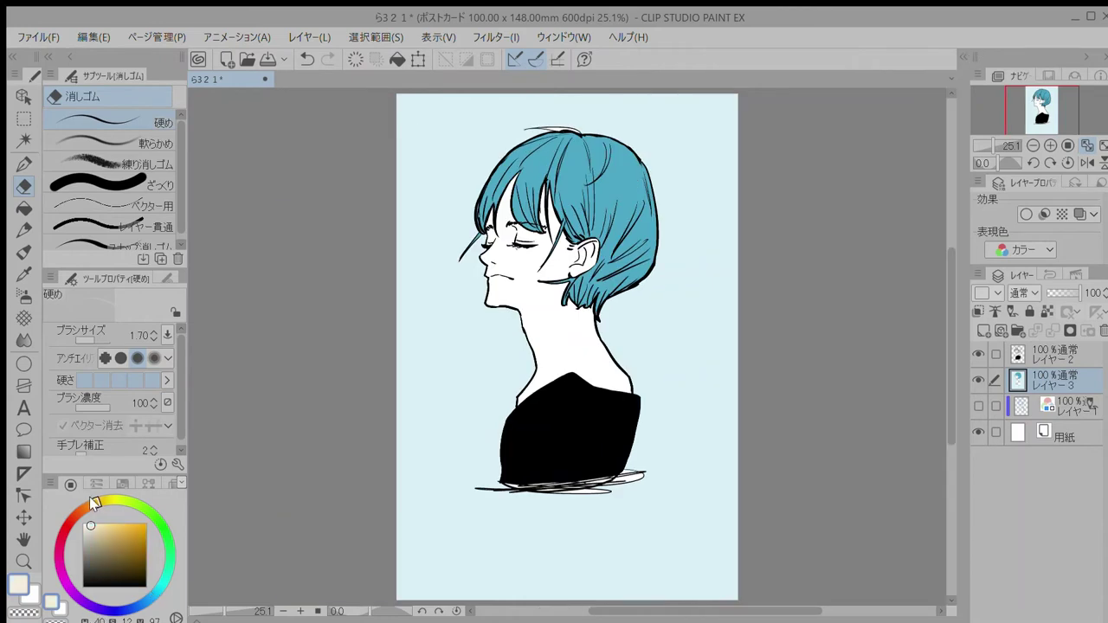
pyautogui.press('g')
pyautogui.click(568, 266)
pyautogui.scroll(2, 569, 266)
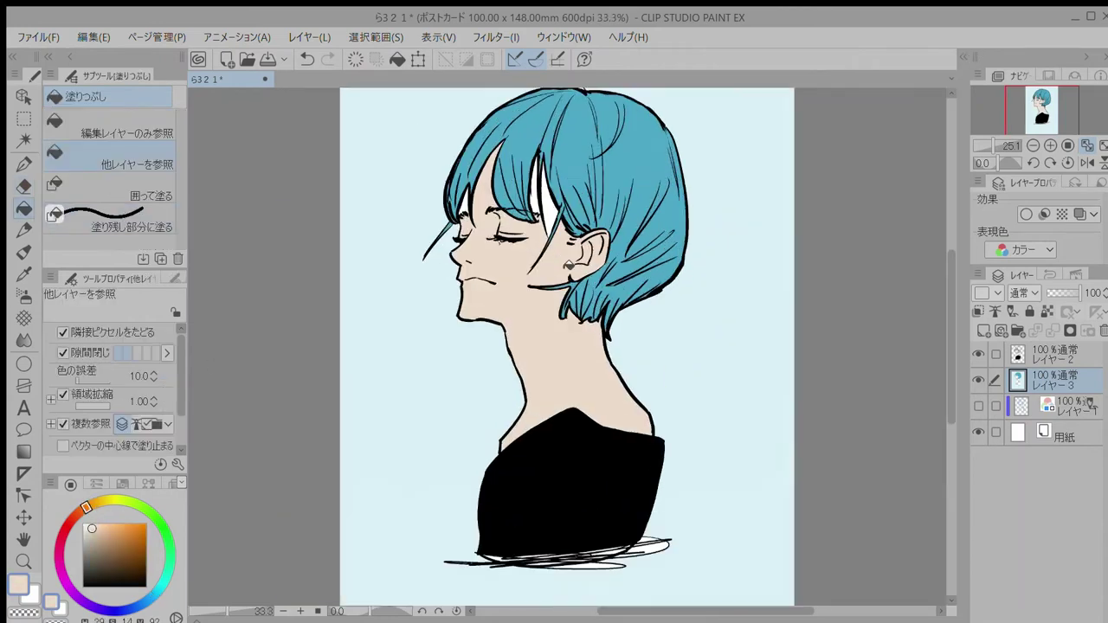
pyautogui.hotkey('ctrl', 'z')
pyautogui.click(88, 523)
pyautogui.click(507, 253)
pyautogui.click(537, 185)
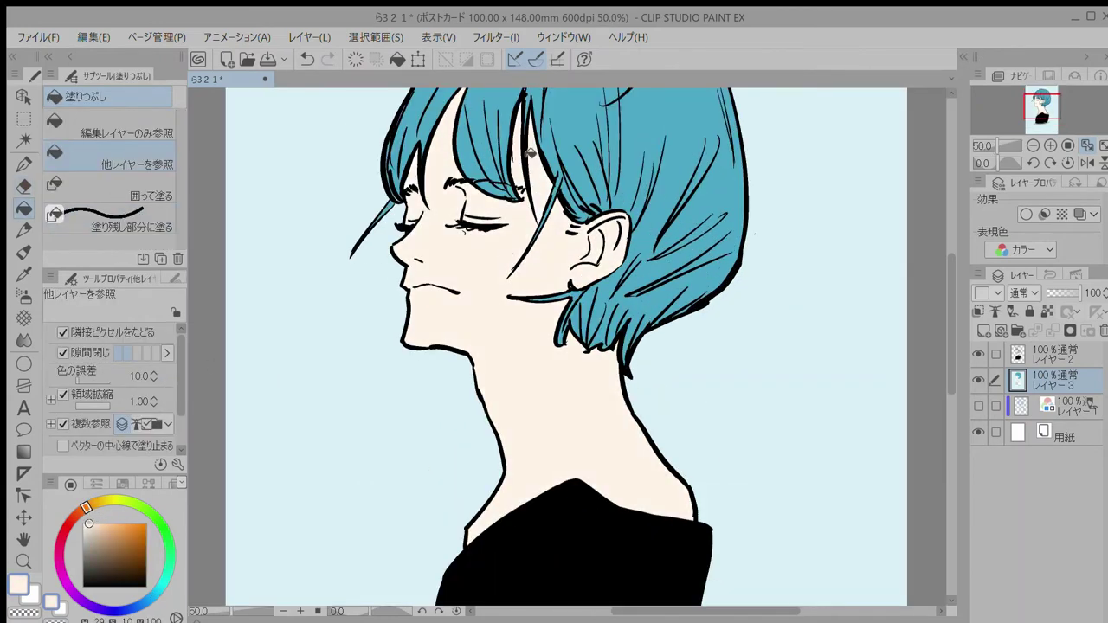
# Step: Switch to the Gouache thick-paint brush and choose a muted tan colour for painting the face
pyautogui.click(109, 500)
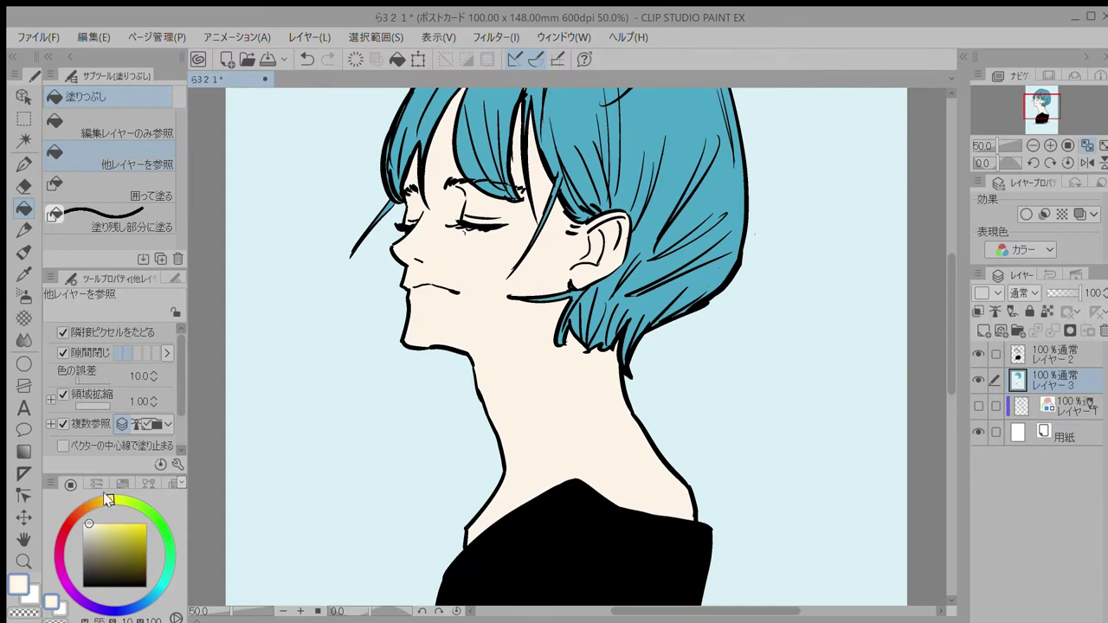
pyautogui.click(23, 252)
pyautogui.click(112, 165)
pyautogui.moveTo(80, 511)
pyautogui.mouseDown()
pyautogui.moveTo(59, 544)
pyautogui.moveTo(98, 541)
pyautogui.mouseUp()
pyautogui.click(90, 532)
pyautogui.click(96, 499)
pyautogui.click(121, 145)
pyautogui.scroll(2, 523, 226)
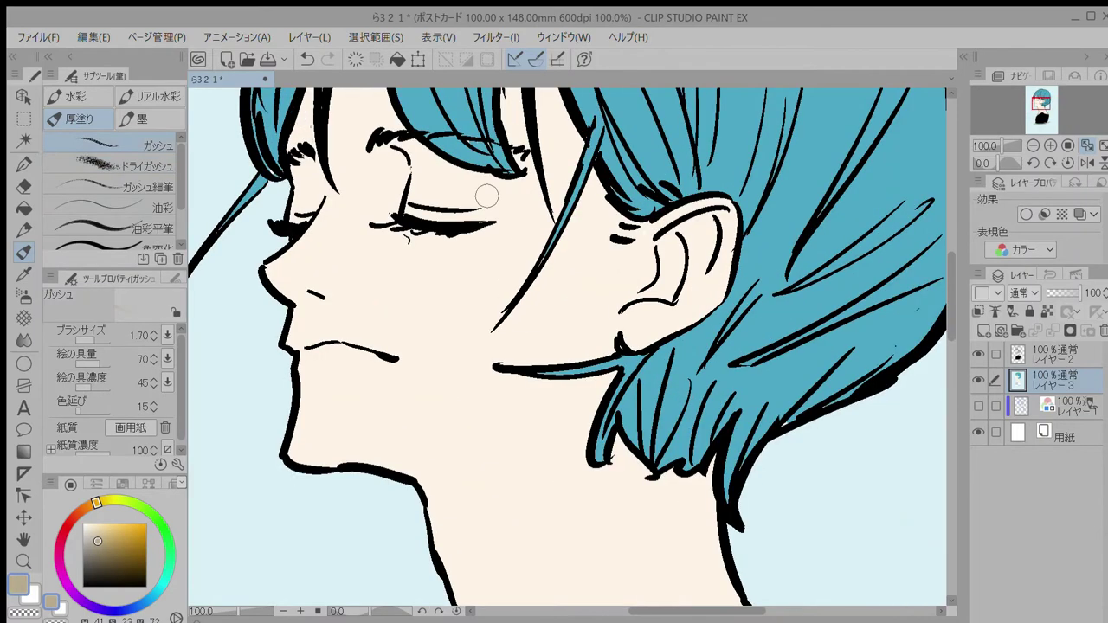
# Step: Try tan and pale yellow shading strokes on the cheek below the closed eye, and undo them
pyautogui.moveTo(396, 262); pyautogui.dragTo(384, 283)
pyautogui.moveTo(436, 271)
pyautogui.mouseDown()
pyautogui.moveTo(421, 300)
pyautogui.moveTo(399, 284)
pyautogui.mouseUp()
pyautogui.moveTo(456, 272); pyautogui.dragTo(447, 294)
pyautogui.hotkey('ctrl', 'z')
pyautogui.hotkey('ctrl', 'z')
pyautogui.hotkey('ctrl', 'z')
pyautogui.hotkey('ctrl', 'z')
pyautogui.moveTo(103, 530); pyautogui.dragTo(106, 523)
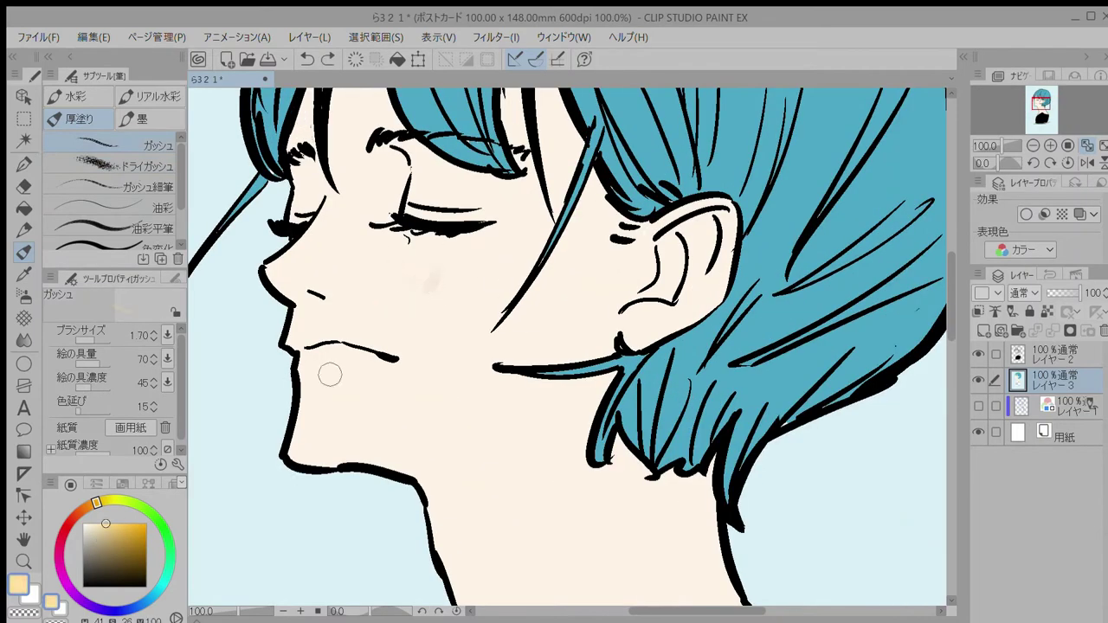
pyautogui.moveTo(452, 277); pyautogui.dragTo(407, 296)
pyautogui.moveTo(394, 274); pyautogui.dragTo(379, 284)
pyautogui.hotkey('ctrl', 'z')
# Step: Paint light cyan Gouache accents on the cheek, eyelids, inner ear and the skin above the garment's front edge
pyautogui.click(158, 591)
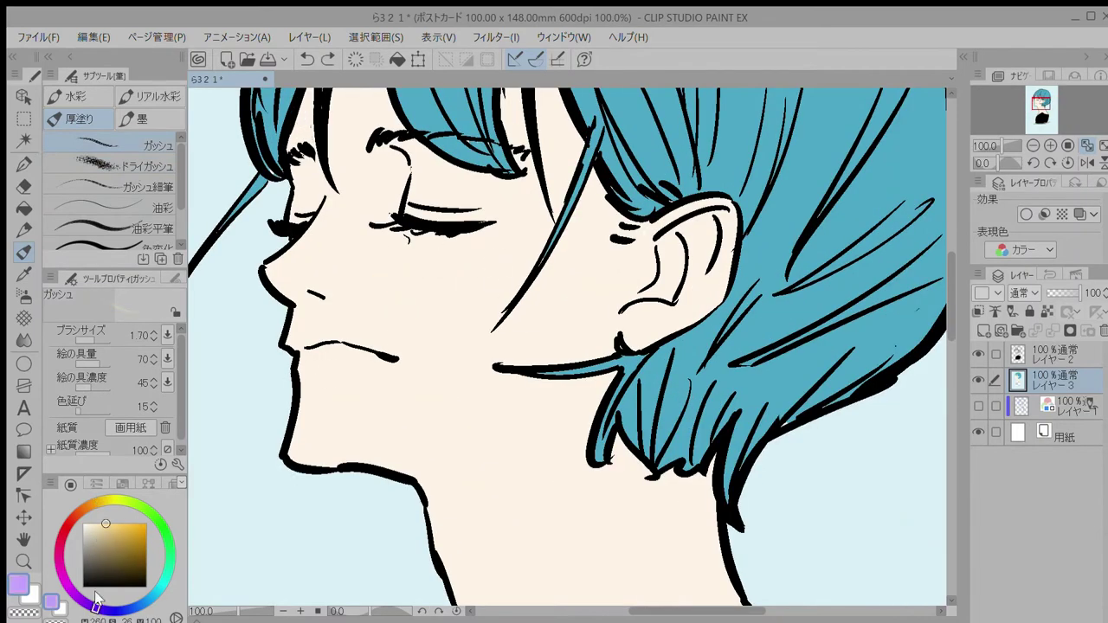
pyautogui.click(98, 525)
pyautogui.moveTo(474, 286)
pyautogui.mouseDown()
pyautogui.moveTo(404, 300)
pyautogui.moveTo(374, 292)
pyautogui.mouseUp()
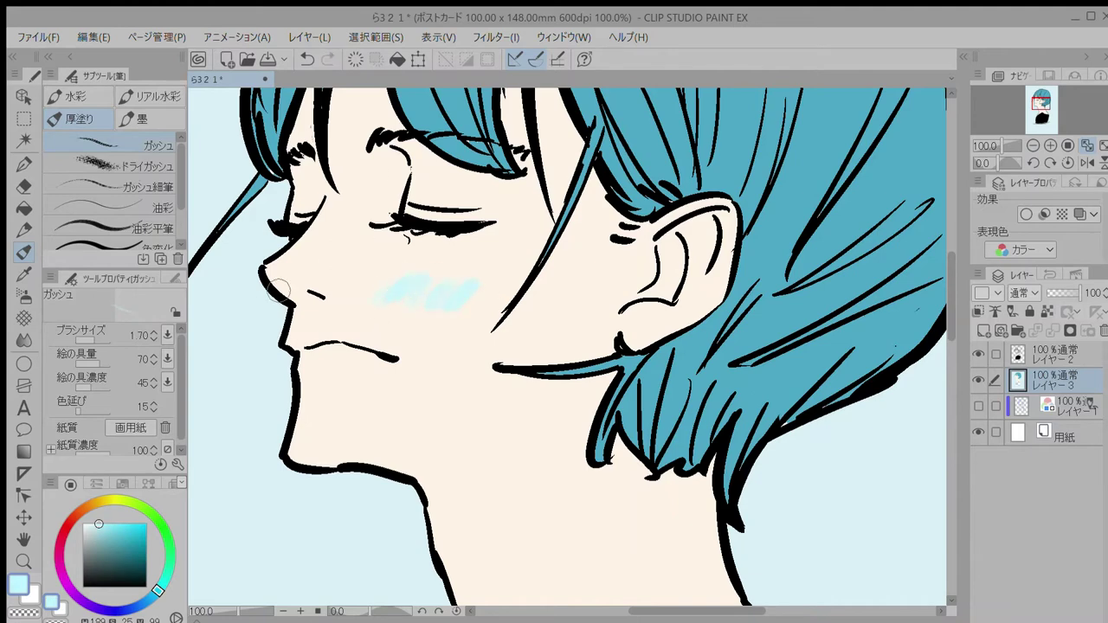
pyautogui.scroll(-2, 295, 417)
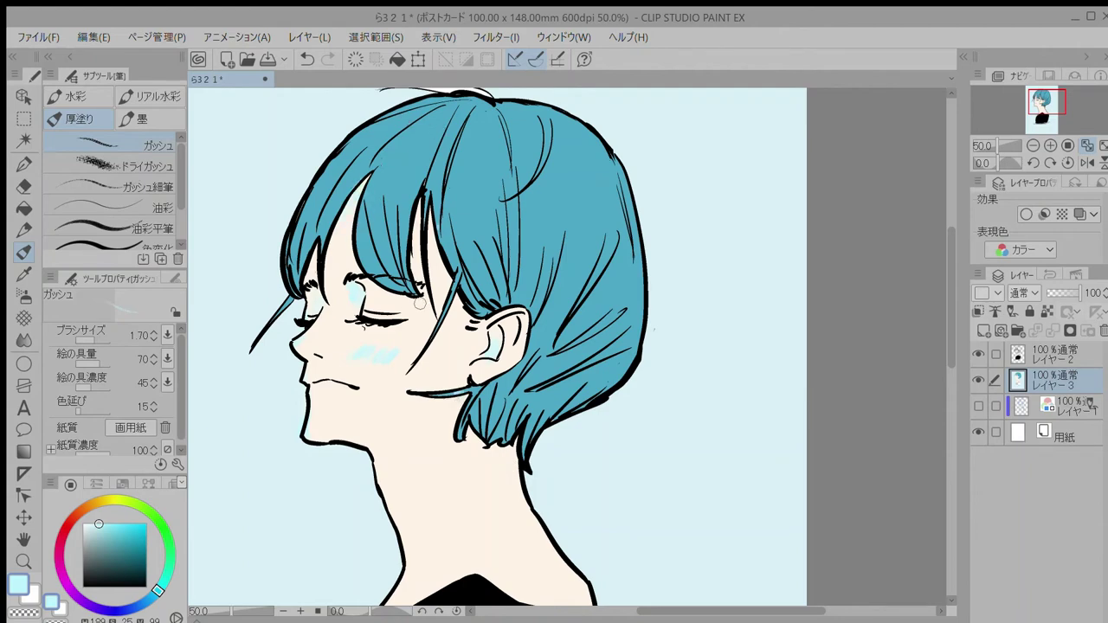
pyautogui.scroll(-1, 420, 303)
pyautogui.scroll(1, 420, 303)
pyautogui.moveTo(952, 335); pyautogui.dragTo(952, 364)
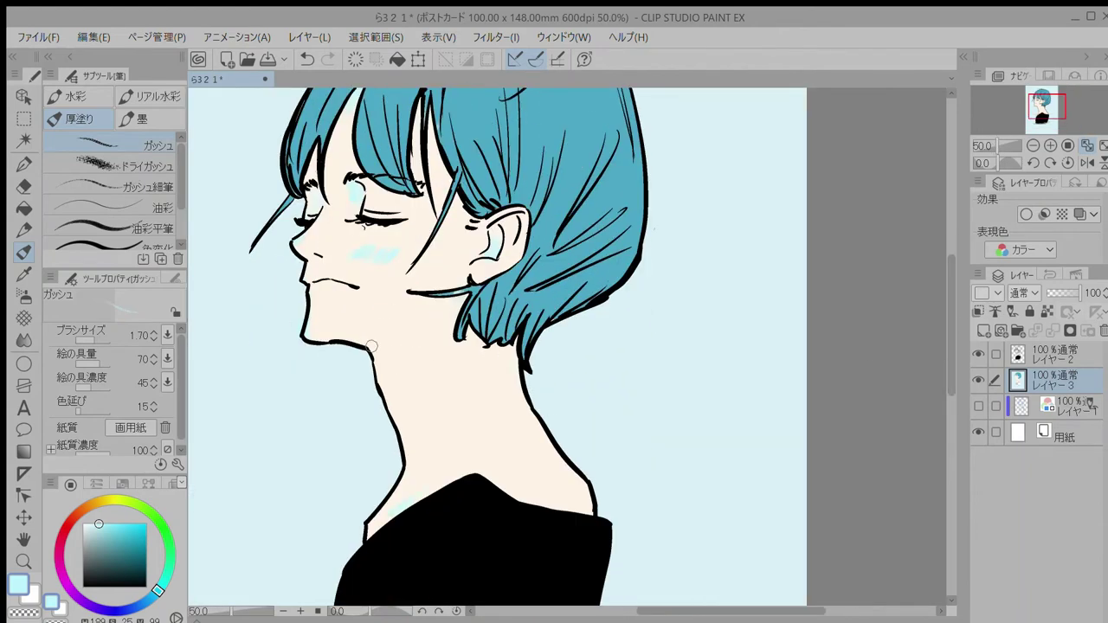
pyautogui.scroll(-1, 398, 435)
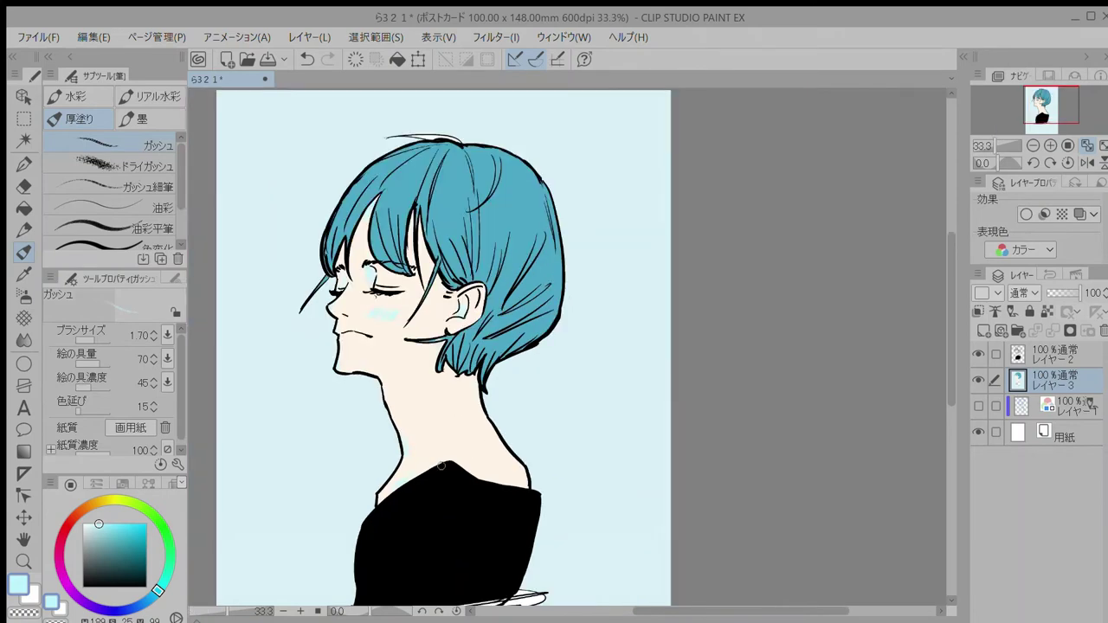
# Step: Try a black G-pen strand across the top of the hair, and undo it
pyautogui.scroll(-1, 469, 411)
pyautogui.scroll(1, 469, 412)
pyautogui.click(23, 274)
pyautogui.click(398, 537)
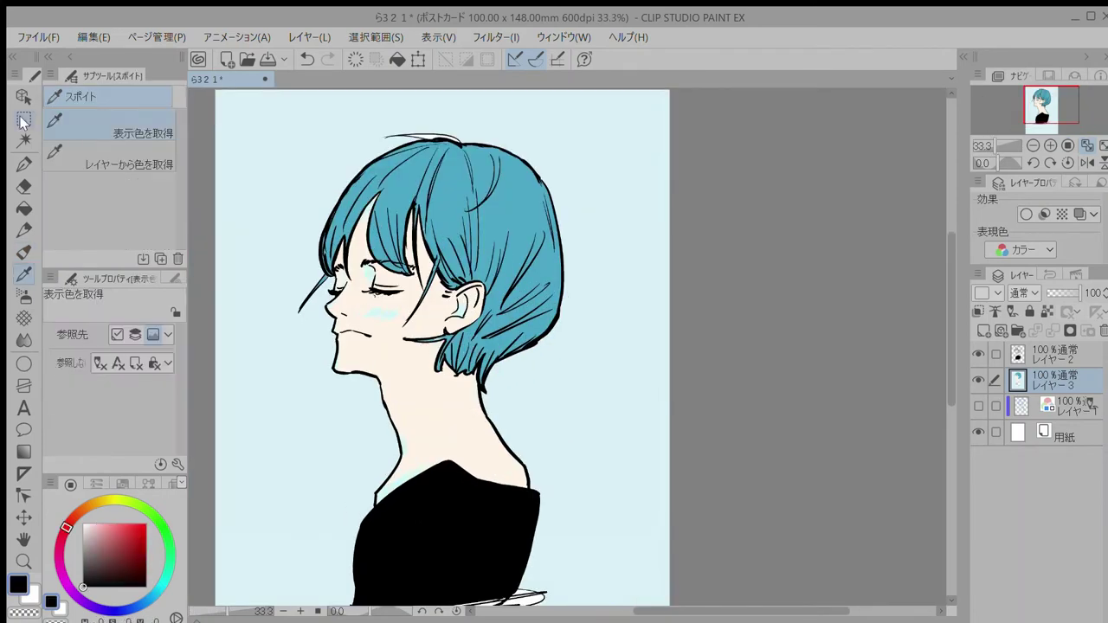
pyautogui.click(23, 165)
pyautogui.moveTo(374, 140); pyautogui.dragTo(450, 137)
pyautogui.hotkey('ctrl', 'z')
# Step: Sample the hair's teal and draw fine G-pen strands outside the front and crown outline and before the ear
pyautogui.click(24, 275)
pyautogui.click(500, 205)
pyautogui.click(24, 164)
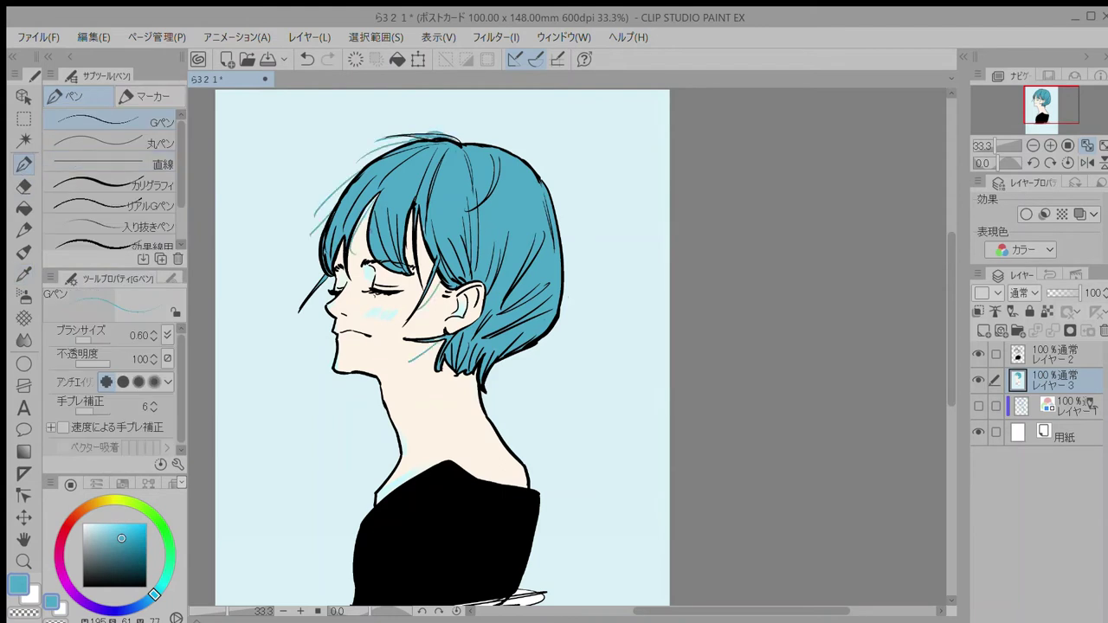
pyautogui.hotkey('ctrl', 'z')
pyautogui.hotkey('ctrl', 'z')
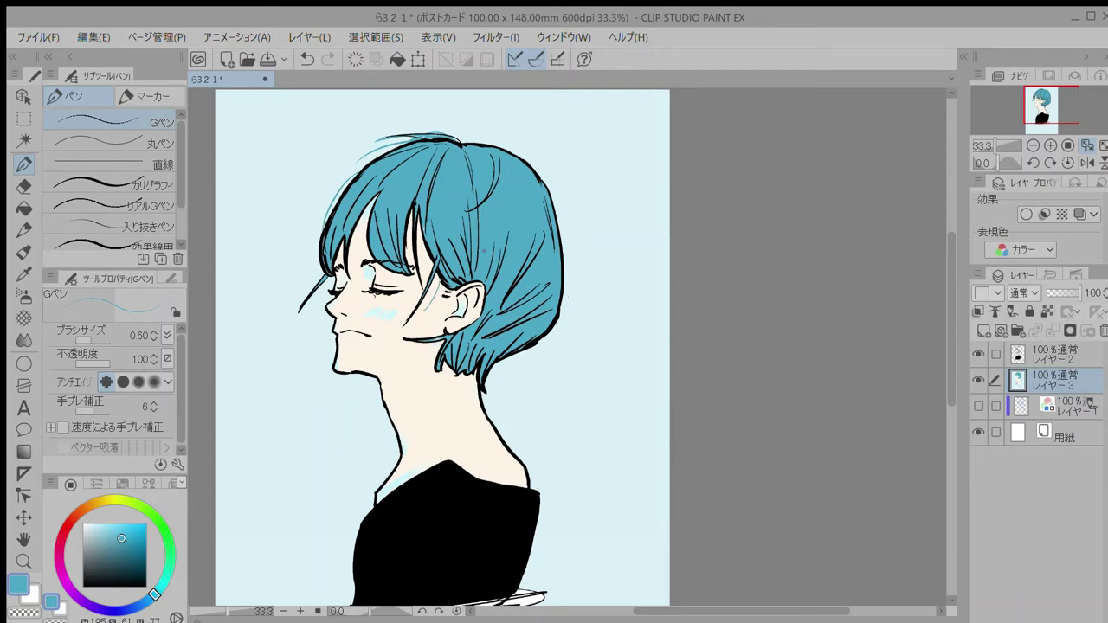
# Step: Set the Gouache brush to size 1.00 on the line-art layer and try a darker teal stroke along the crown
pyautogui.click(118, 546)
pyautogui.click(23, 208)
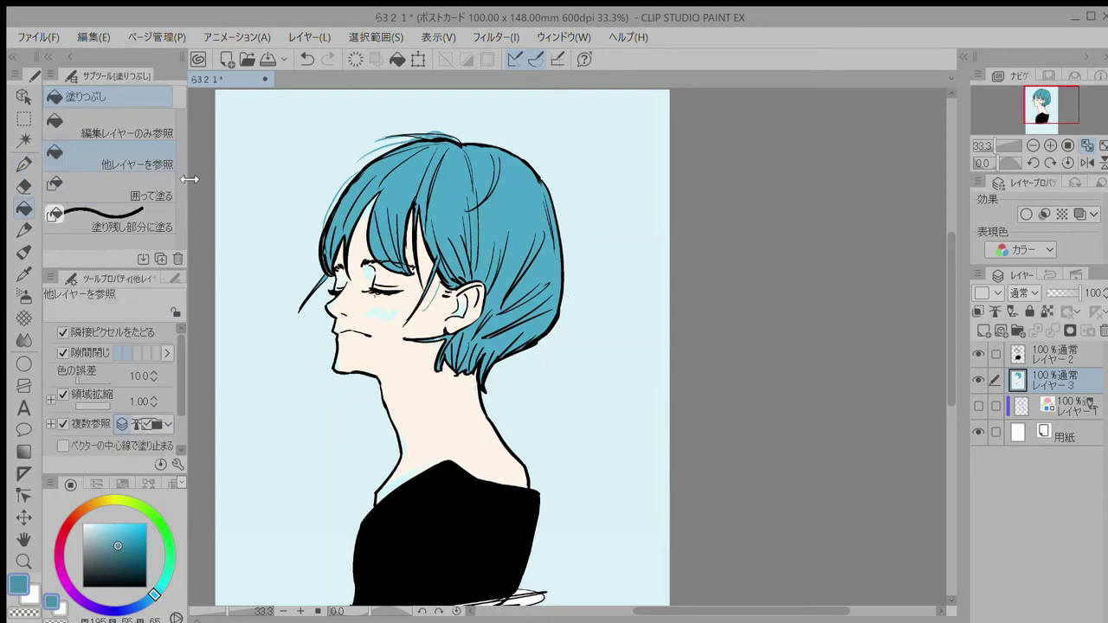
pyautogui.click(23, 164)
pyautogui.click(24, 252)
pyautogui.scroll(2, 362, 171)
pyautogui.press('[')
pyautogui.press('[')
pyautogui.press('[')
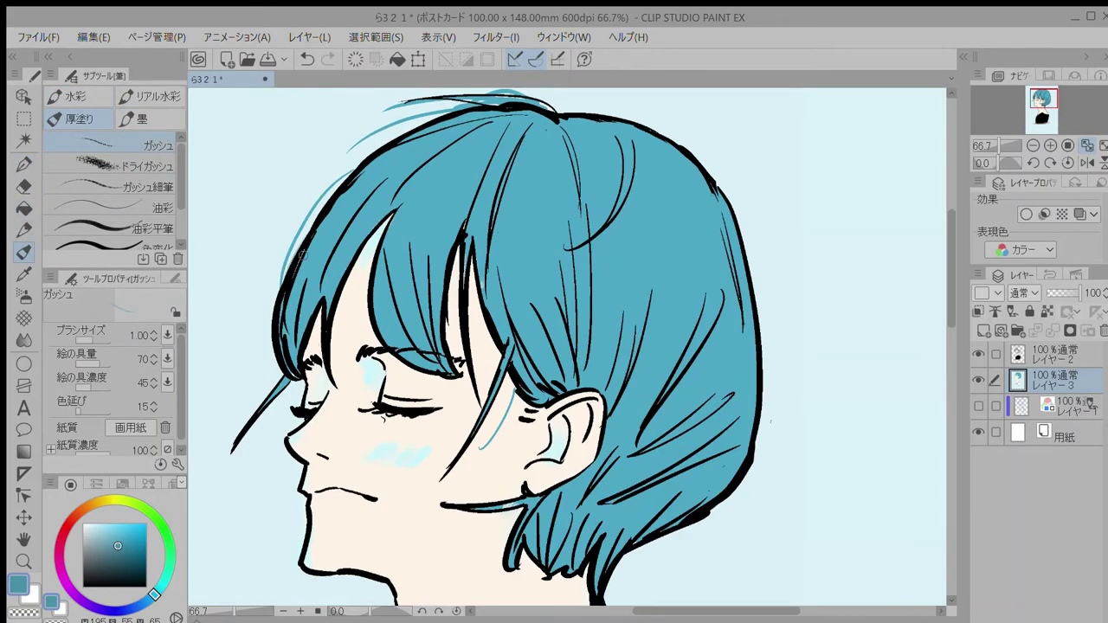
pyautogui.hotkey('alt', ']')
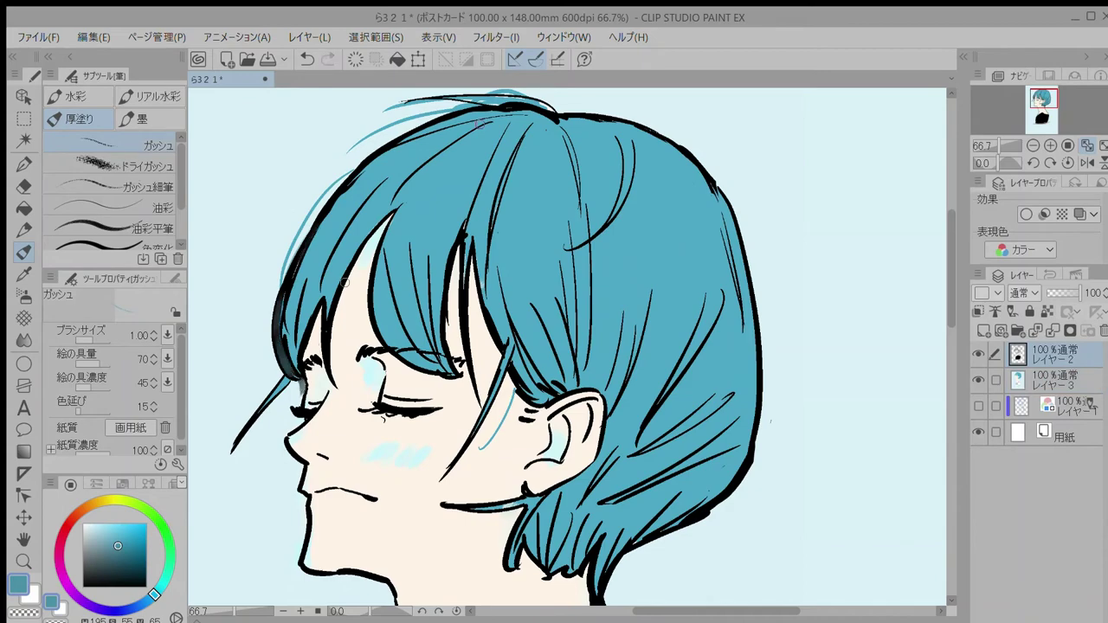
pyautogui.moveTo(487, 107); pyautogui.dragTo(399, 154)
pyautogui.hotkey('ctrl', 'z')
# Step: Choose a light blue and brush it over the black outline from the back of the hair to the nape
pyautogui.click(107, 533)
pyautogui.moveTo(700, 211)
pyautogui.mouseDown()
pyautogui.moveTo(676, 262)
pyautogui.moveTo(724, 374)
pyautogui.mouseUp()
pyautogui.moveTo(768, 489); pyautogui.dragTo(778, 402)
pyautogui.moveTo(746, 347); pyautogui.dragTo(587, 568)
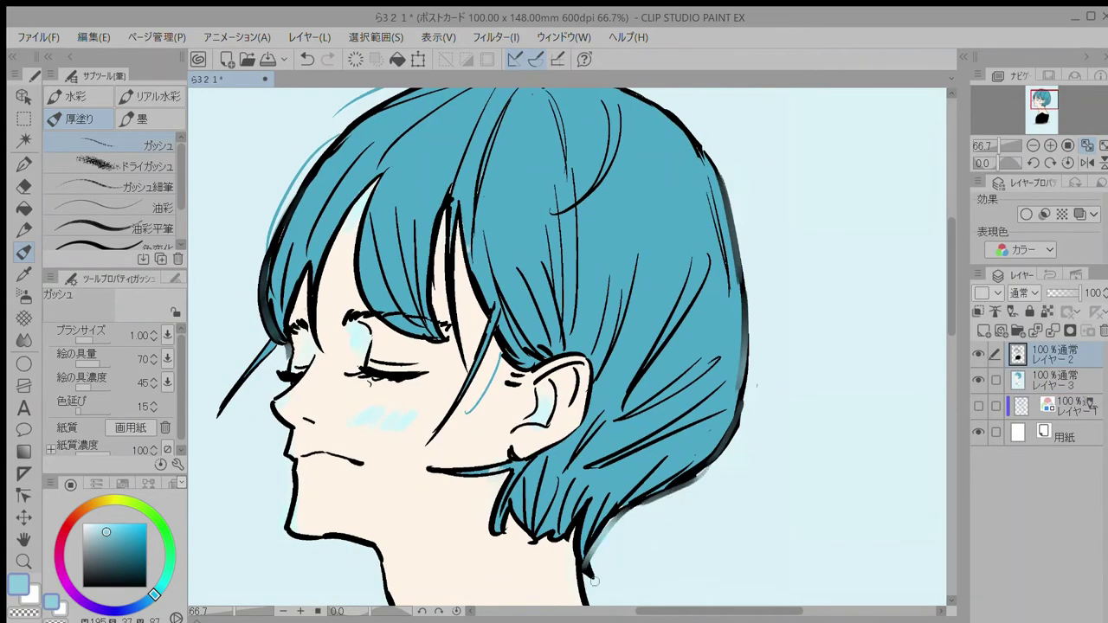
# Step: Soften the outlines of the fringe, face profile, ear, chin and neck with strokes of the same light blue
pyautogui.moveTo(692, 540); pyautogui.dragTo(693, 419)
pyautogui.moveTo(594, 431); pyautogui.dragTo(592, 493)
pyautogui.moveTo(644, 488)
pyautogui.mouseDown()
pyautogui.moveTo(626, 364)
pyautogui.moveTo(635, 461)
pyautogui.mouseUp()
pyautogui.moveTo(575, 372)
pyautogui.mouseDown()
pyautogui.moveTo(642, 463)
pyautogui.moveTo(661, 522)
pyautogui.mouseUp()
pyautogui.moveTo(333, 284); pyautogui.dragTo(444, 388)
pyautogui.moveTo(443, 395); pyautogui.dragTo(465, 457)
pyautogui.moveTo(512, 471)
pyautogui.mouseDown()
pyautogui.moveTo(512, 393)
pyautogui.moveTo(447, 524)
pyautogui.mouseUp()
pyautogui.moveTo(450, 294); pyautogui.dragTo(510, 478)
pyautogui.moveTo(406, 325)
pyautogui.mouseDown()
pyautogui.moveTo(414, 462)
pyautogui.moveTo(445, 431)
pyautogui.mouseUp()
pyautogui.hotkey('ctrl', 'z')
pyautogui.moveTo(435, 393); pyautogui.dragTo(389, 459)
pyautogui.moveTo(433, 355); pyautogui.dragTo(433, 454)
pyautogui.moveTo(449, 377)
pyautogui.mouseDown()
pyautogui.moveTo(442, 469)
pyautogui.moveTo(460, 486)
pyautogui.mouseUp()
pyautogui.moveTo(483, 402); pyautogui.dragTo(458, 474)
pyautogui.moveTo(485, 419); pyautogui.dragTo(492, 482)
pyautogui.moveTo(541, 324); pyautogui.dragTo(493, 407)
pyautogui.moveTo(544, 324)
pyautogui.mouseDown()
pyautogui.moveTo(537, 437)
pyautogui.moveTo(613, 478)
pyautogui.mouseUp()
pyautogui.moveTo(611, 369); pyautogui.dragTo(603, 475)
pyautogui.moveTo(565, 450)
pyautogui.mouseDown()
pyautogui.moveTo(592, 451)
pyautogui.moveTo(610, 469)
pyautogui.mouseUp()
pyautogui.moveTo(626, 341)
pyautogui.mouseDown()
pyautogui.moveTo(618, 462)
pyautogui.moveTo(639, 500)
pyautogui.mouseUp()
pyautogui.moveTo(630, 362)
pyautogui.mouseDown()
pyautogui.moveTo(665, 461)
pyautogui.moveTo(599, 578)
pyautogui.mouseUp()
pyautogui.moveTo(653, 481); pyautogui.dragTo(629, 428)
pyautogui.moveTo(644, 412)
pyautogui.mouseDown()
pyautogui.moveTo(680, 456)
pyautogui.moveTo(675, 467)
pyautogui.mouseUp()
pyautogui.moveTo(678, 451)
pyautogui.mouseDown()
pyautogui.moveTo(704, 438)
pyautogui.moveTo(738, 506)
pyautogui.moveTo(660, 537)
pyautogui.mouseUp()
pyautogui.moveTo(822, 454); pyautogui.dragTo(845, 300)
pyautogui.moveTo(685, 395); pyautogui.dragTo(631, 398)
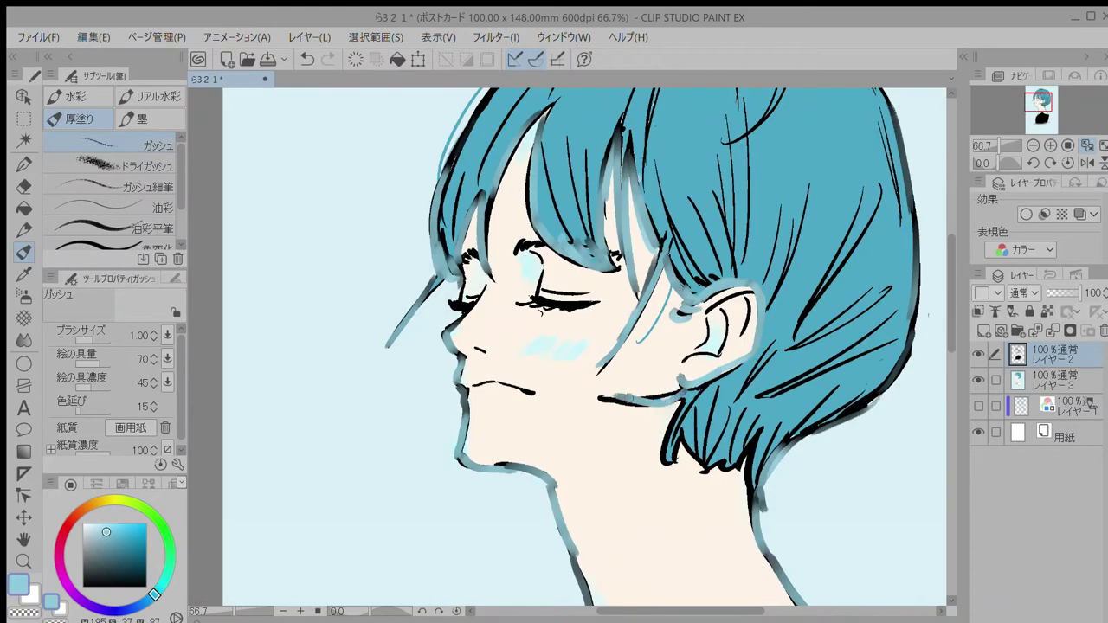
# Step: Choose a light neutral grey and hatch a shadow on the neck beneath the chin
pyautogui.scroll(-3, 859, 391)
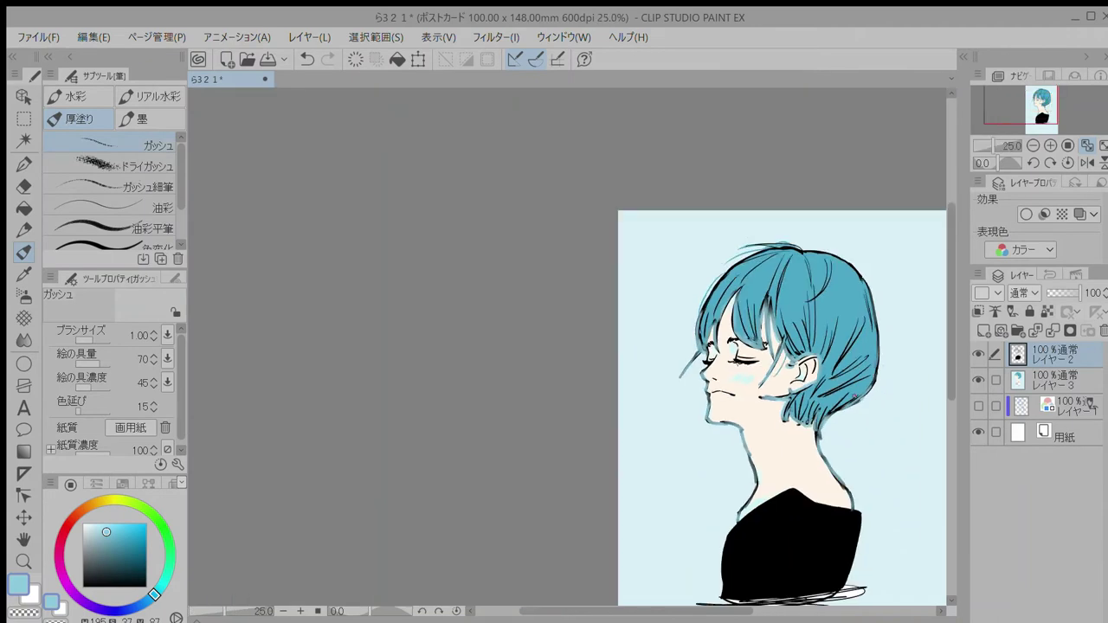
pyautogui.click(84, 507)
pyautogui.moveTo(104, 538); pyautogui.dragTo(92, 528)
pyautogui.click(59, 564)
pyautogui.click(83, 538)
pyautogui.scroll(2, 660, 391)
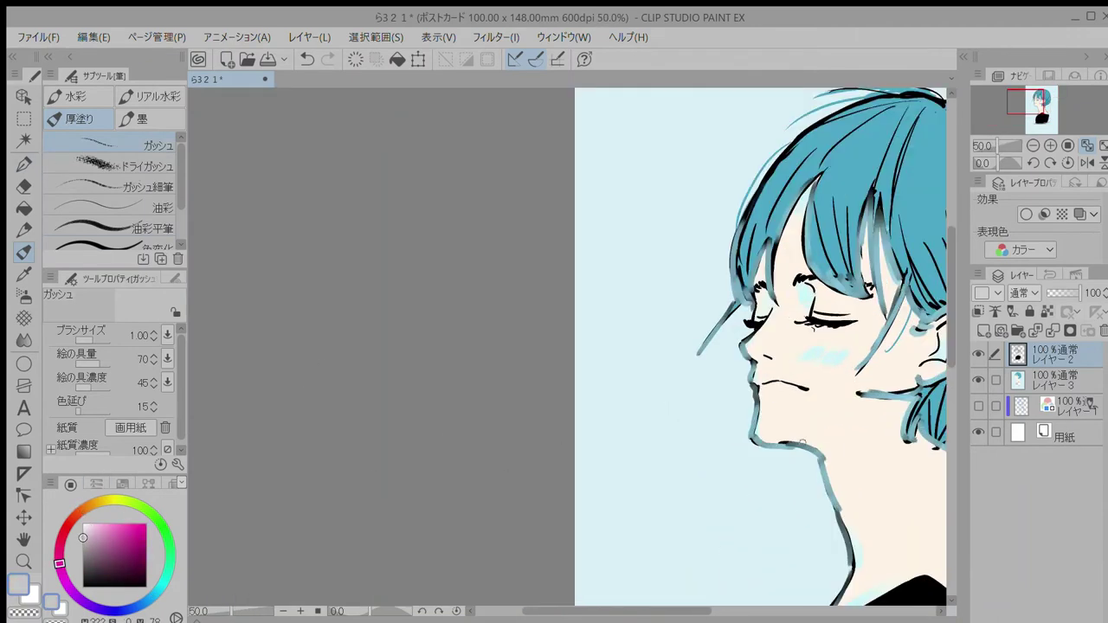
pyautogui.moveTo(822, 475)
pyautogui.mouseDown()
pyautogui.moveTo(858, 423)
pyautogui.moveTo(866, 433)
pyautogui.moveTo(740, 432)
pyautogui.mouseUp()
pyautogui.scroll(-4, 817, 435)
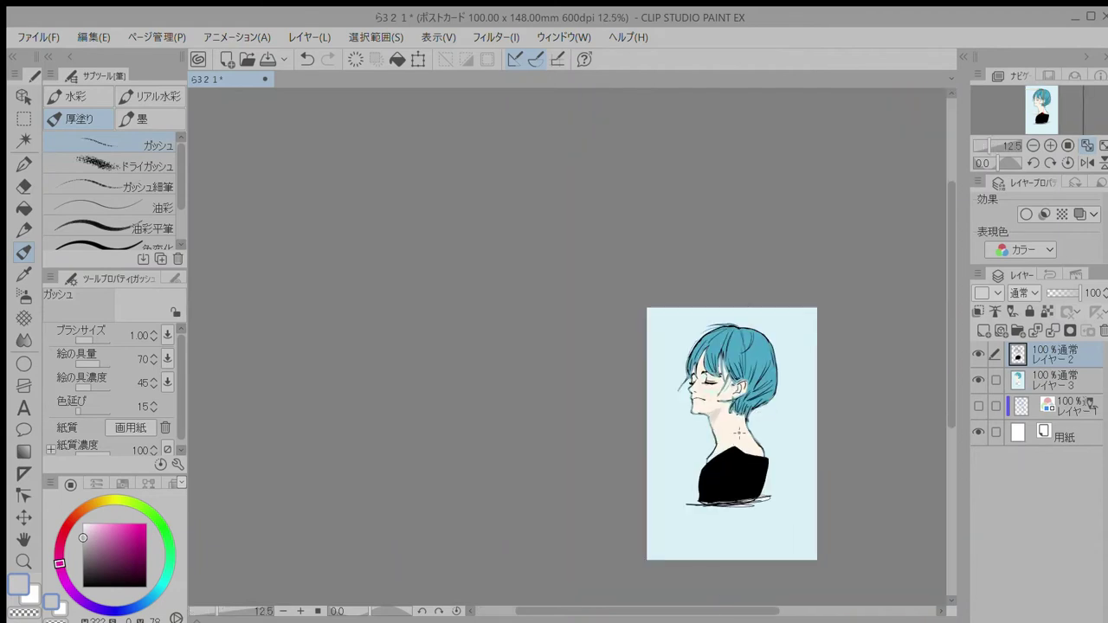
# Step: Rework the garment's side edge with rough black G-pen lines
pyautogui.click(83, 587)
pyautogui.click(25, 164)
pyautogui.scroll(3, 645, 330)
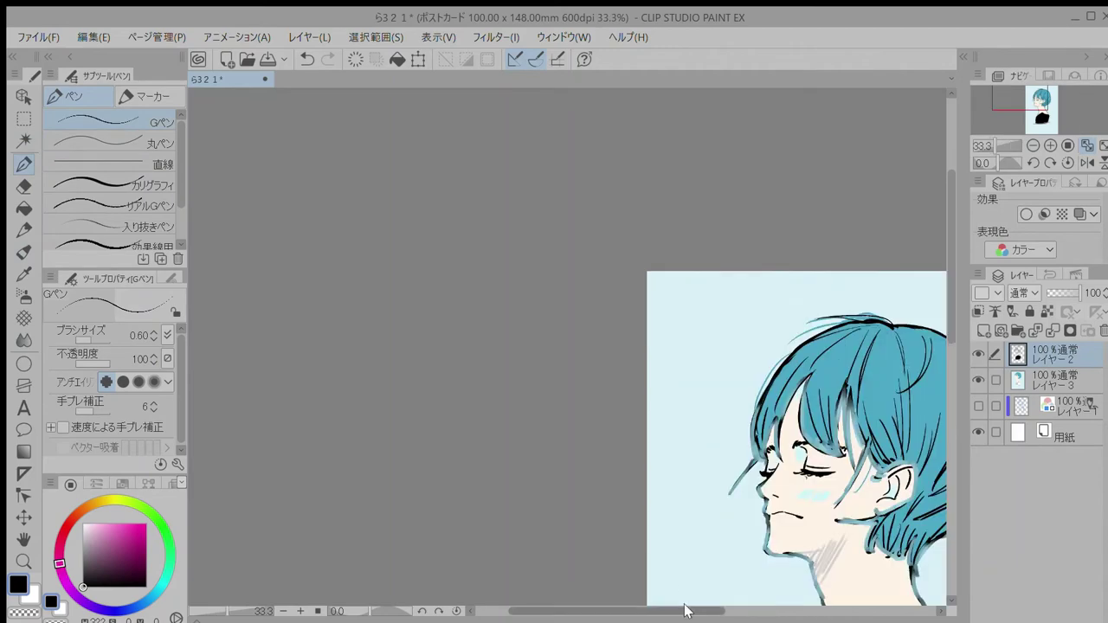
pyautogui.moveTo(688, 612); pyautogui.dragTo(751, 611)
pyautogui.moveTo(952, 312); pyautogui.dragTo(952, 416)
pyautogui.moveTo(570, 412); pyautogui.dragTo(567, 496)
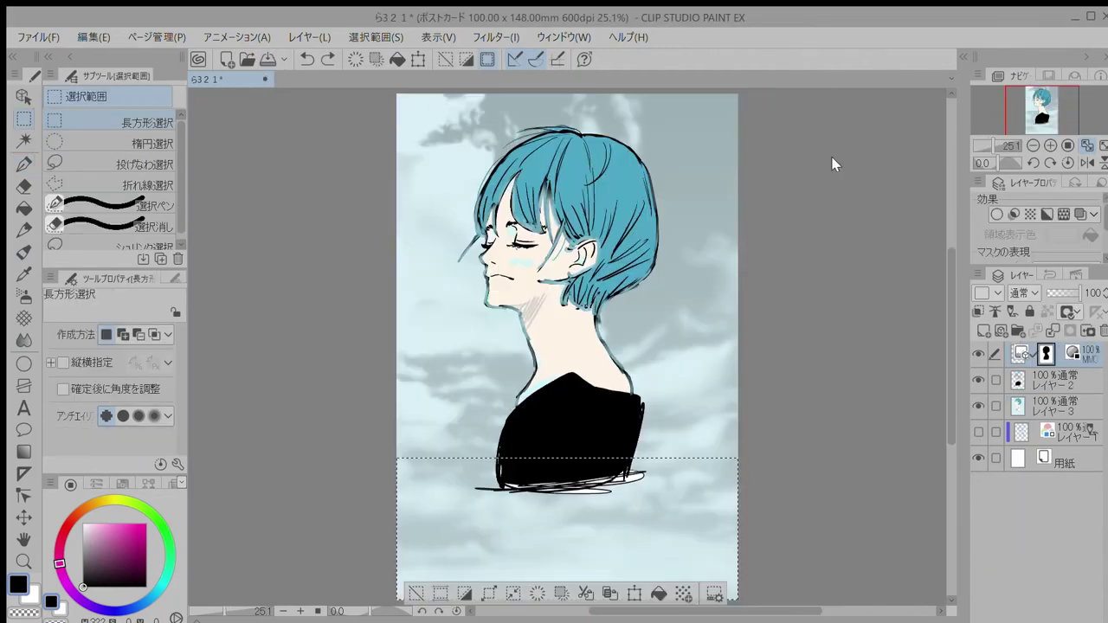
# Step: Crop the canvas to about 100 × 108 mm, cutting off the area below the garment just above its scribbled bottom edge
pyautogui.moveTo(392, 94); pyautogui.dragTo(743, 463)
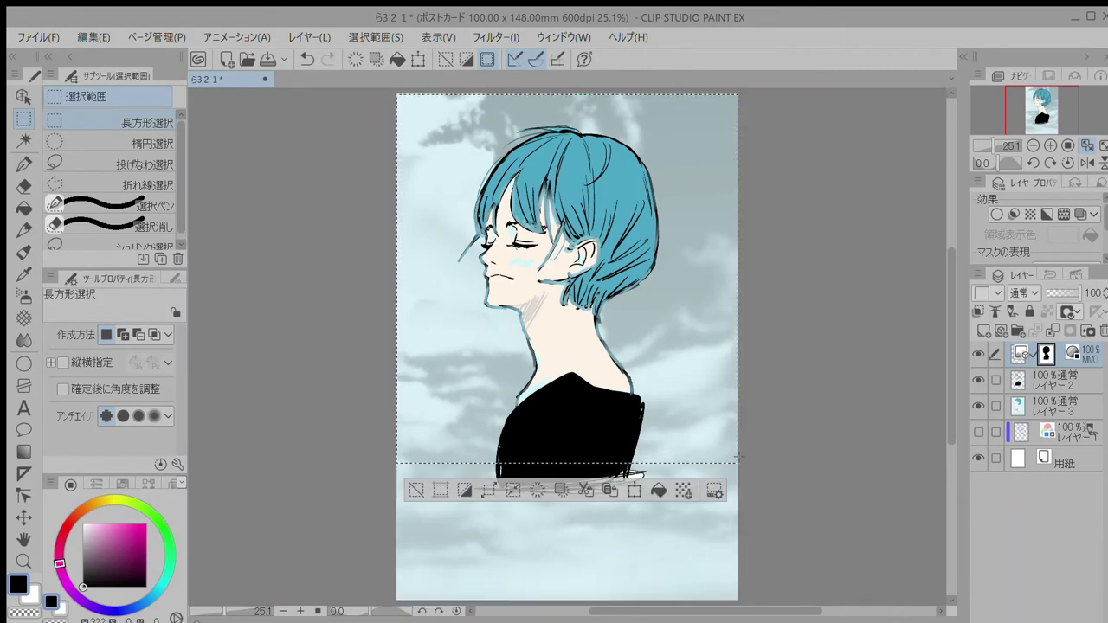
pyautogui.click(439, 486)
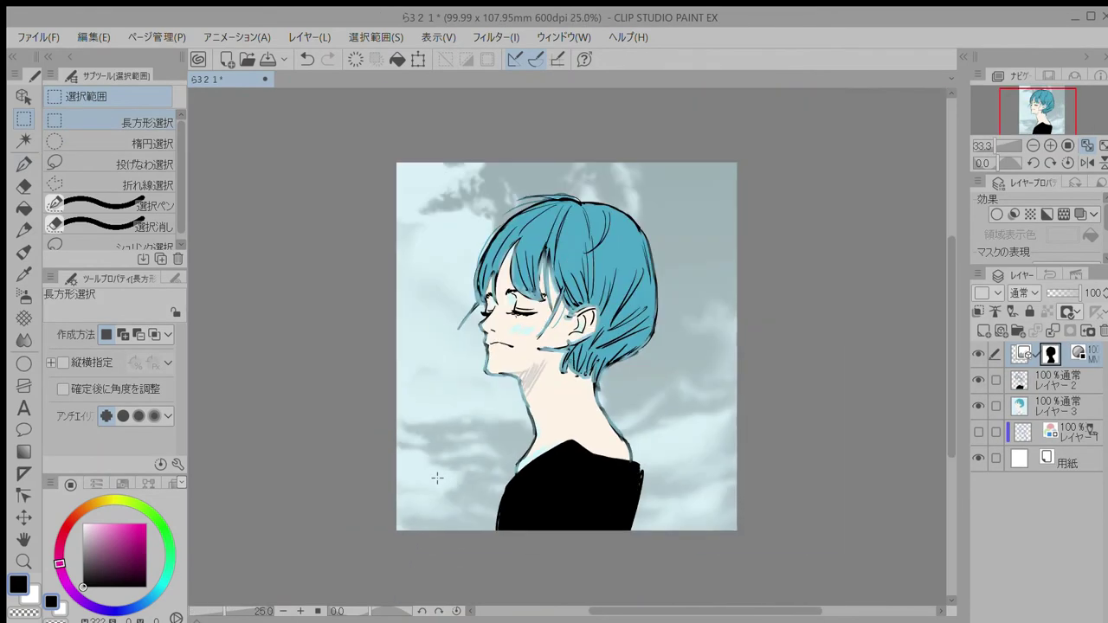
# Step: Delete the light blue background area from the colour layer, working with the cloud layer hidden and showing it again
pyautogui.click(978, 354)
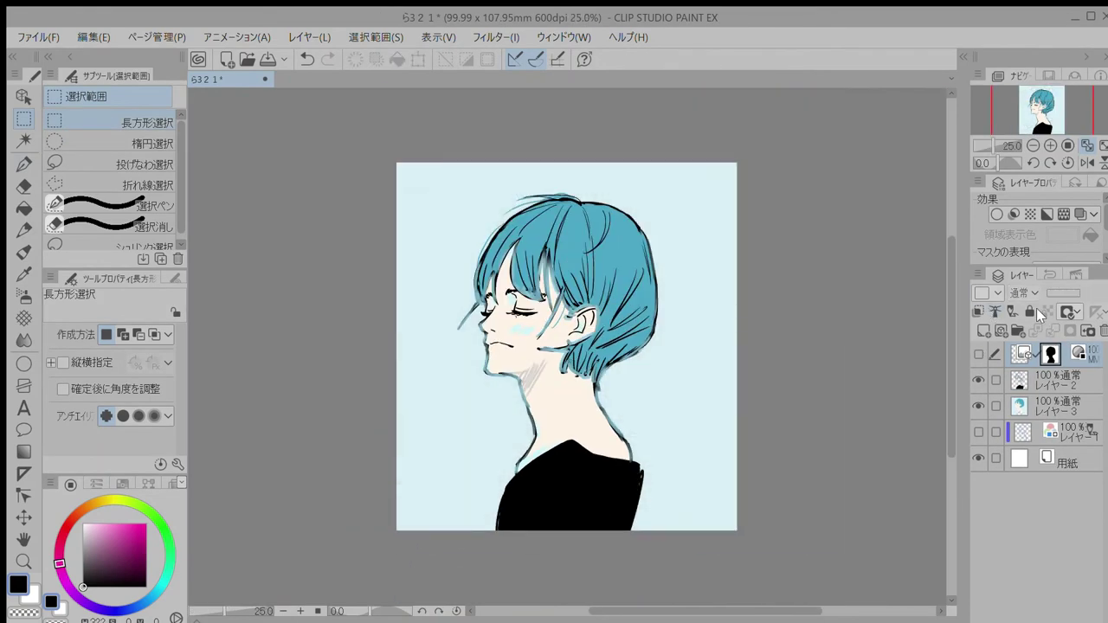
pyautogui.click(977, 407)
pyautogui.click(977, 407)
pyautogui.click(1057, 407)
pyautogui.click(24, 142)
pyautogui.click(697, 322)
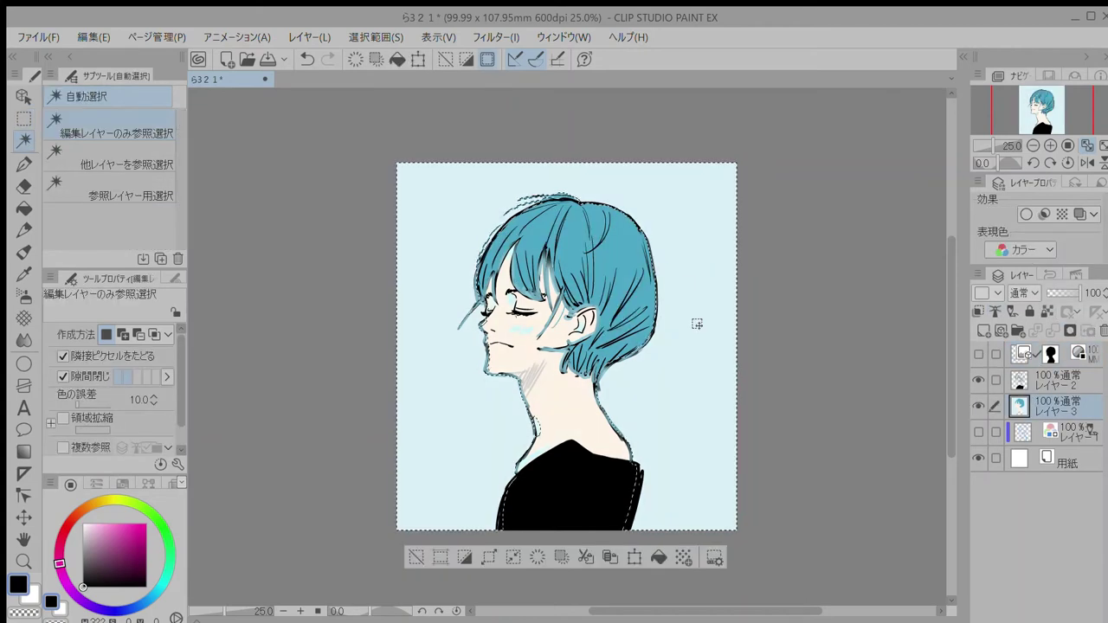
pyautogui.click(977, 356)
pyautogui.hotkey('ctrl', 'd')
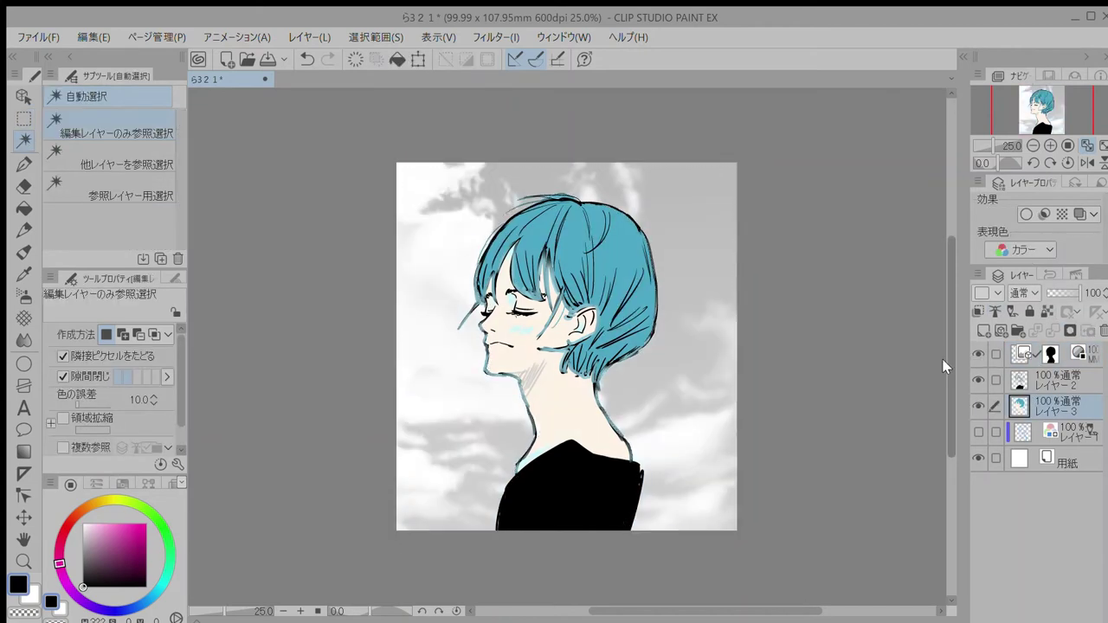
# Step: Try a border effect with 0.13 edge thickness on the cloud layer, in white and in black, and delete that layer
pyautogui.hotkey('ctrl', '+')
pyautogui.click(1060, 214)
pyautogui.click(1084, 354)
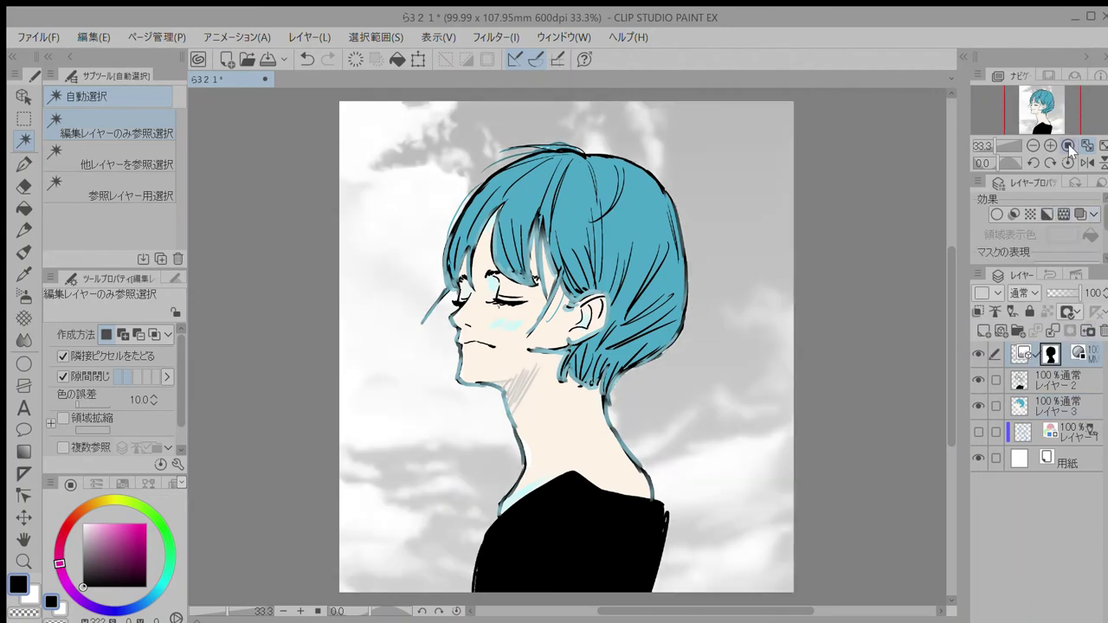
pyautogui.click(24, 163)
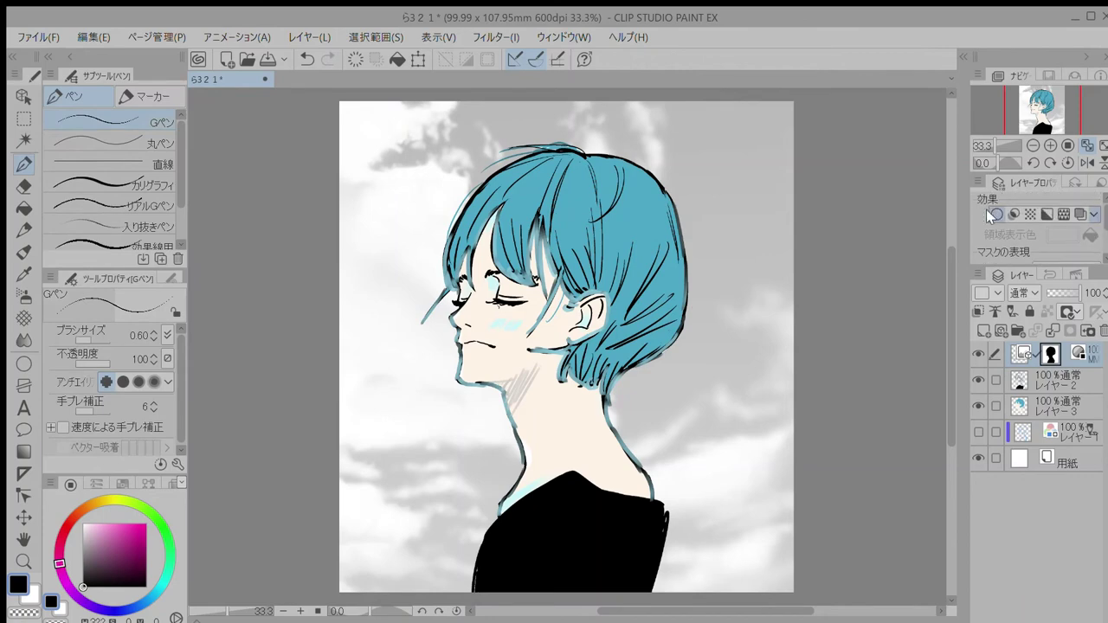
pyautogui.scroll(-1, 1102, 214)
pyautogui.scroll(2, 1100, 213)
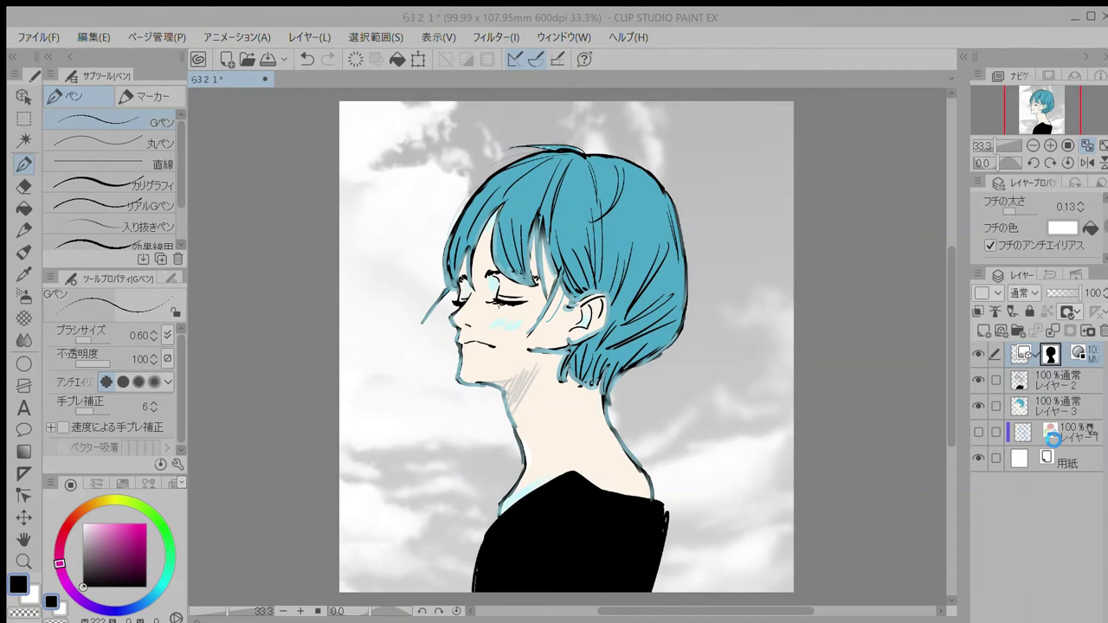
pyautogui.hotkey('ctrl', 'z')
pyautogui.hotkey('ctrl', 'z')
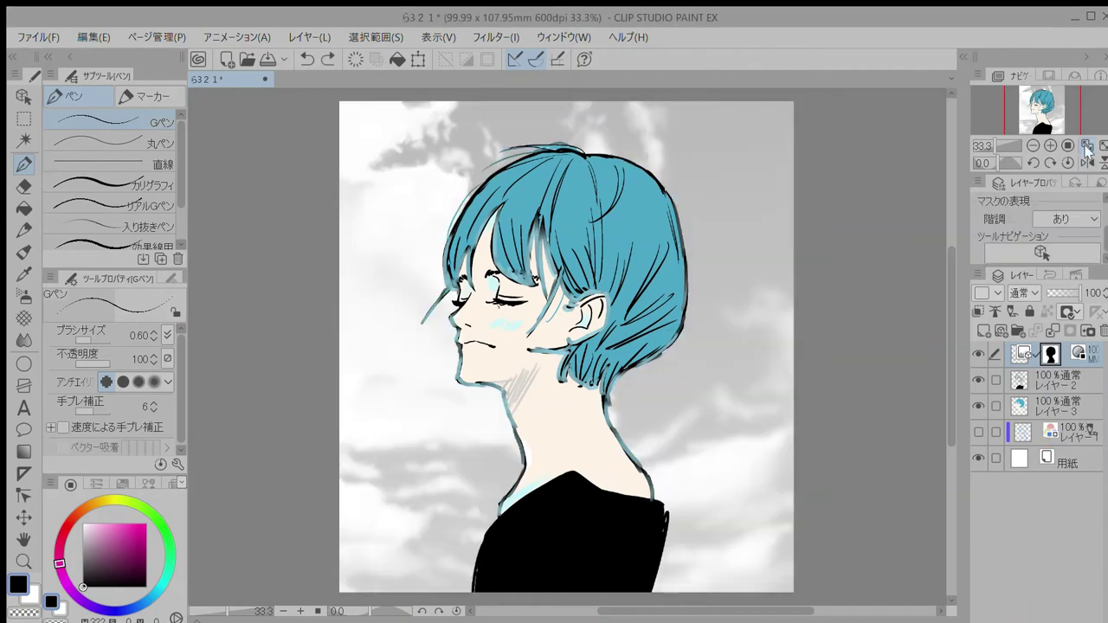
pyautogui.hotkey('ctrl', 'y')
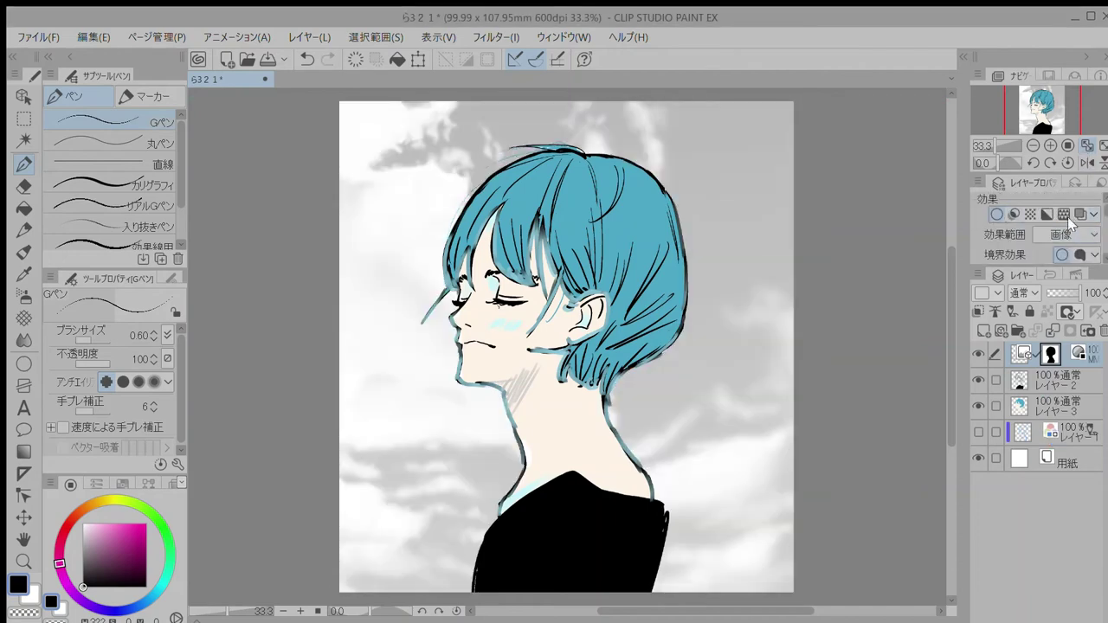
pyautogui.click(1081, 213)
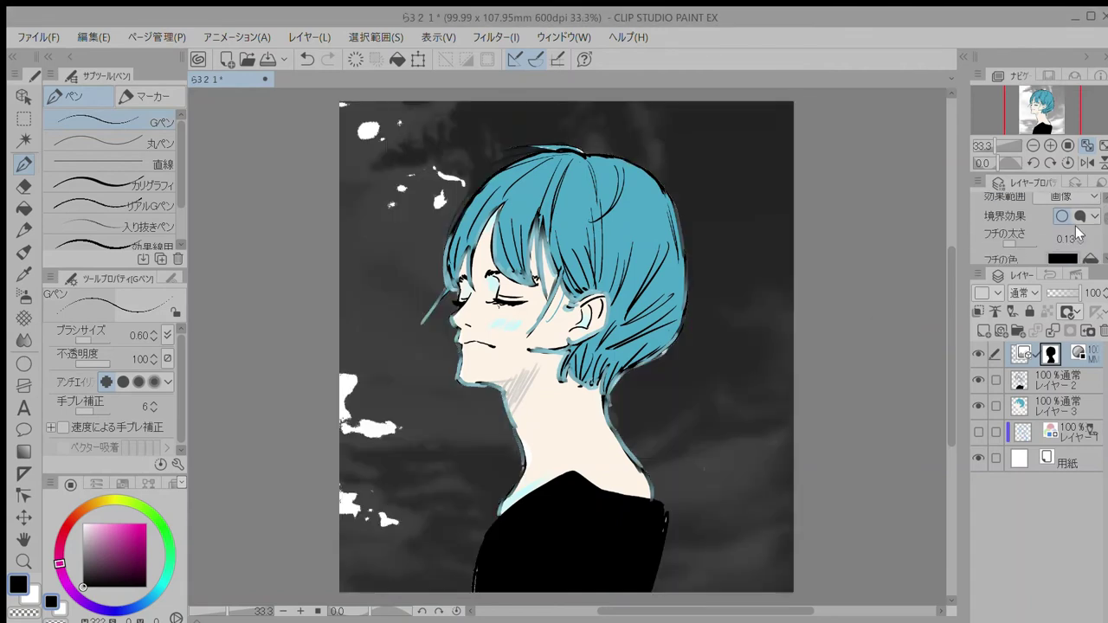
pyautogui.click(1102, 331)
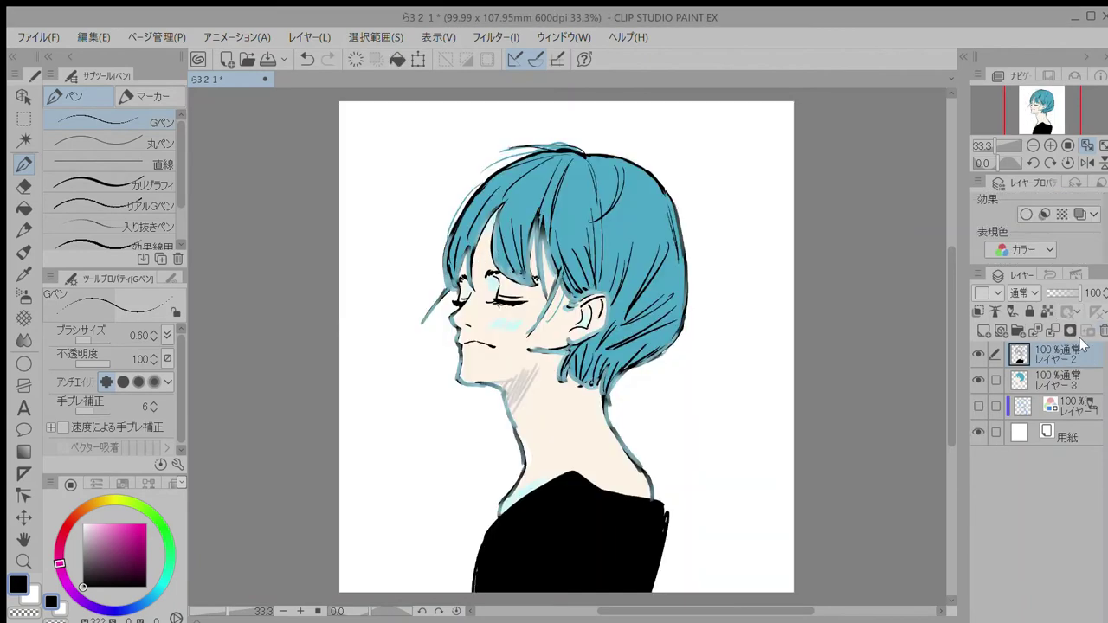
pyautogui.click(12, 207)
pyautogui.click(415, 525)
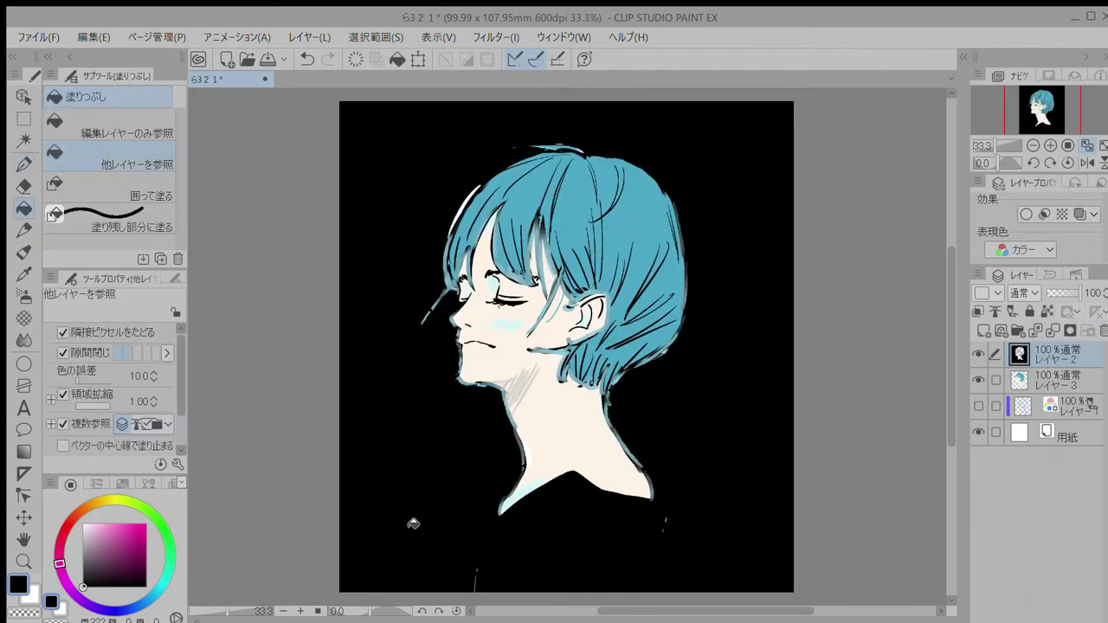
pyautogui.hotkey('ctrl', 'z')
# Step: Fill the background around the figure with a muted pink on a new layer and place it below the colour layer
pyautogui.click(103, 538)
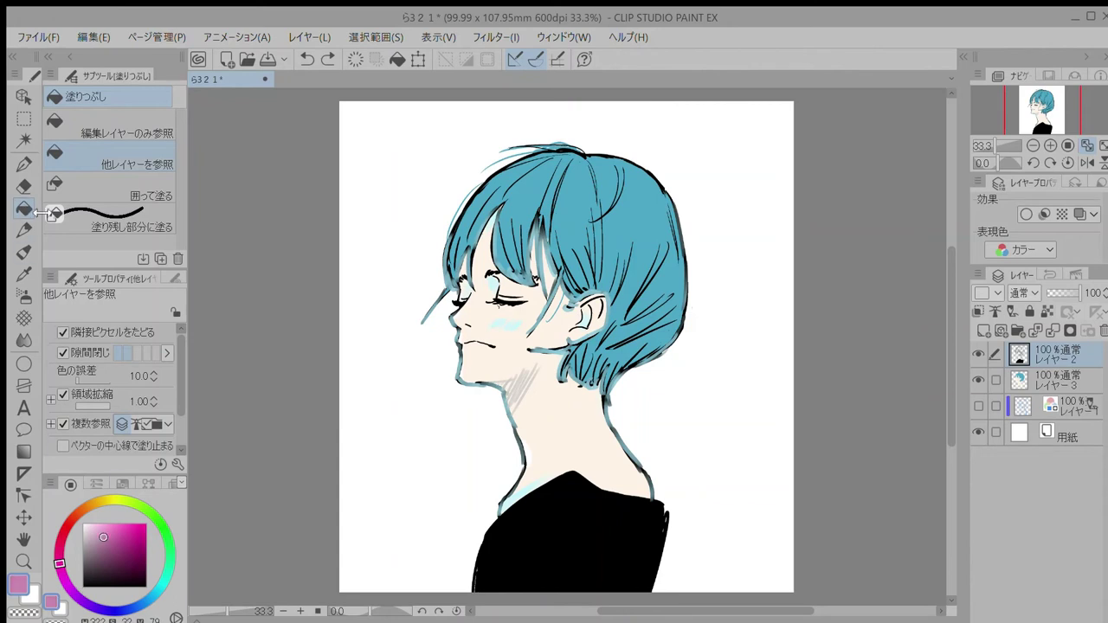
pyautogui.click(983, 331)
pyautogui.click(744, 430)
pyautogui.moveTo(1061, 355); pyautogui.dragTo(1063, 407)
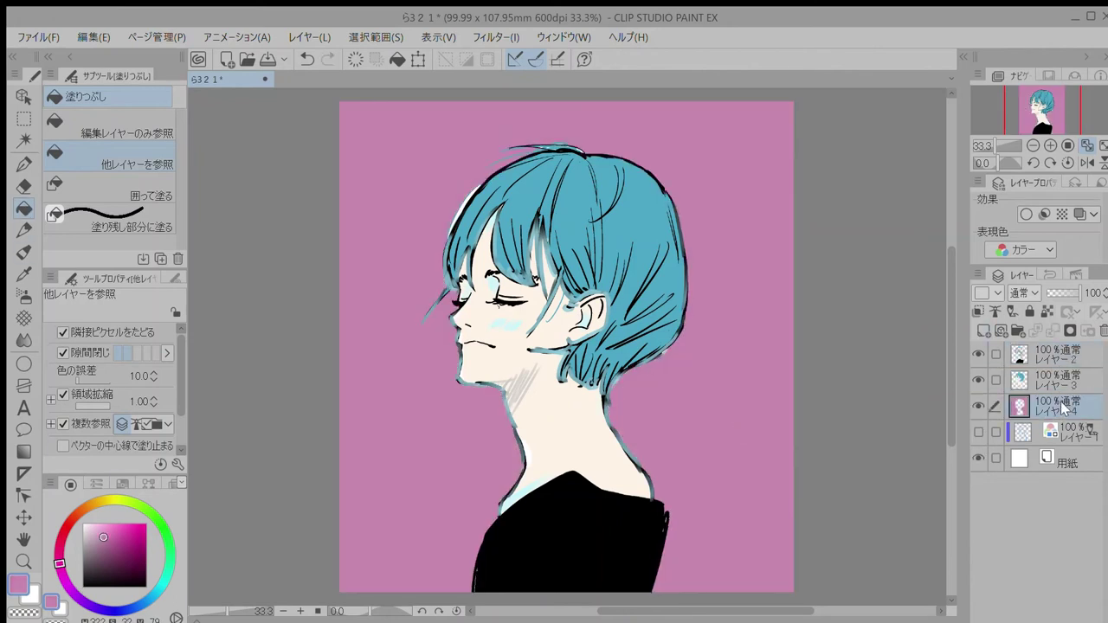
# Step: Test a paler pink for the background, and refill it with a slightly deeper, greyish pink
pyautogui.click(95, 530)
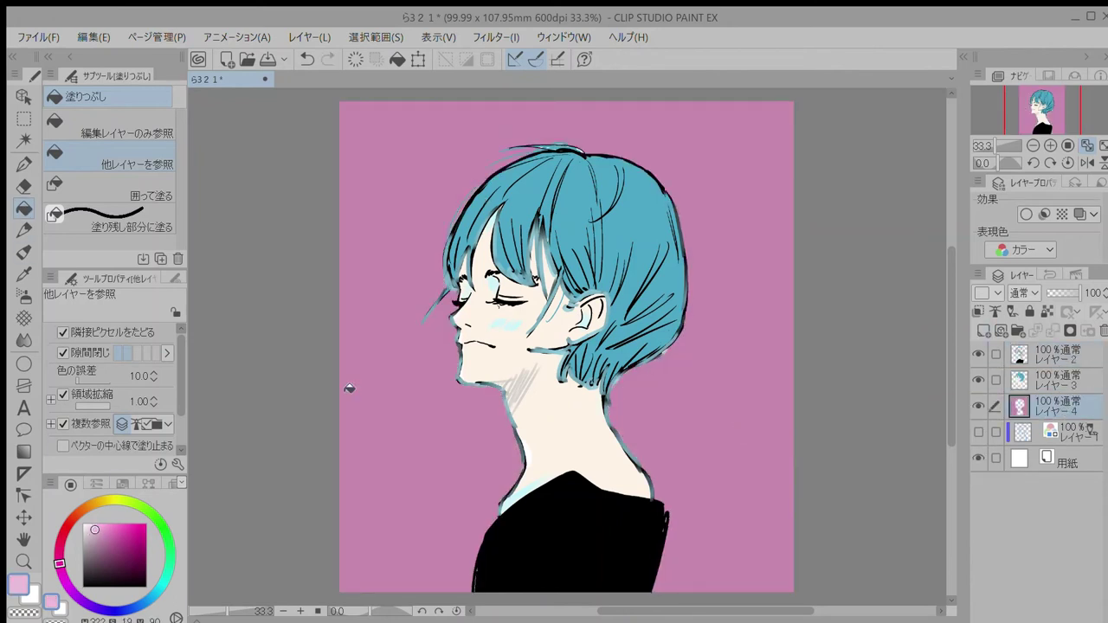
pyautogui.click(417, 333)
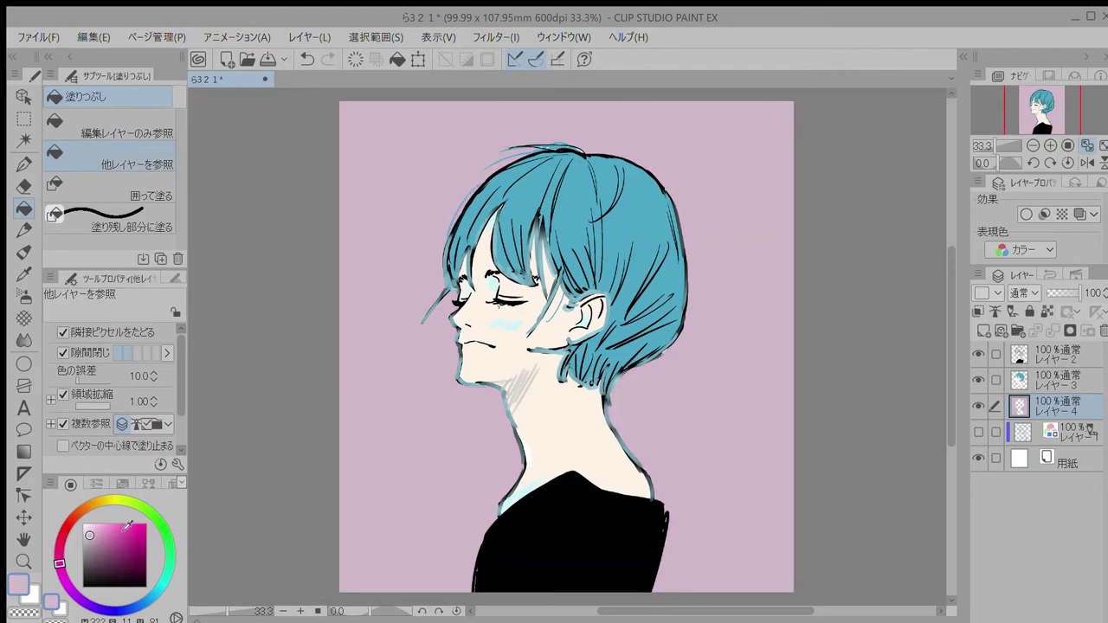
pyautogui.click(101, 539)
pyautogui.click(490, 154)
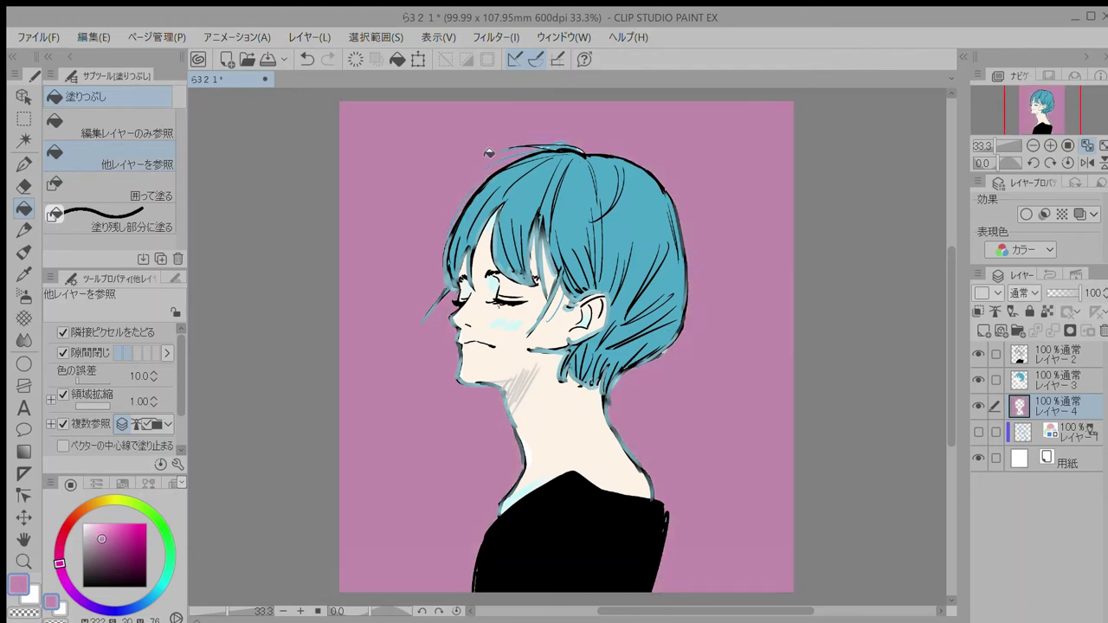
# Step: Clear the cloud search in the monochrome pattern materials and place the キャンバス地 canvas texture over the drawing
pyautogui.click(963, 56)
pyautogui.click(798, 134)
pyautogui.click(798, 154)
pyautogui.click(903, 176)
pyautogui.moveTo(929, 102); pyautogui.dragTo(922, 175)
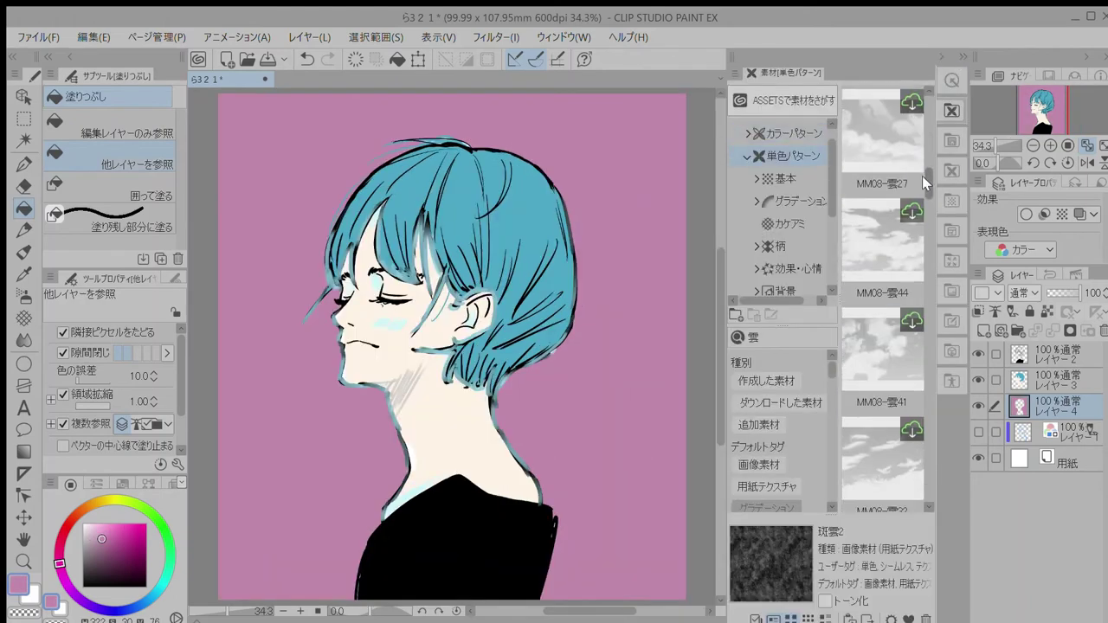
pyautogui.scroll(3, 922, 175)
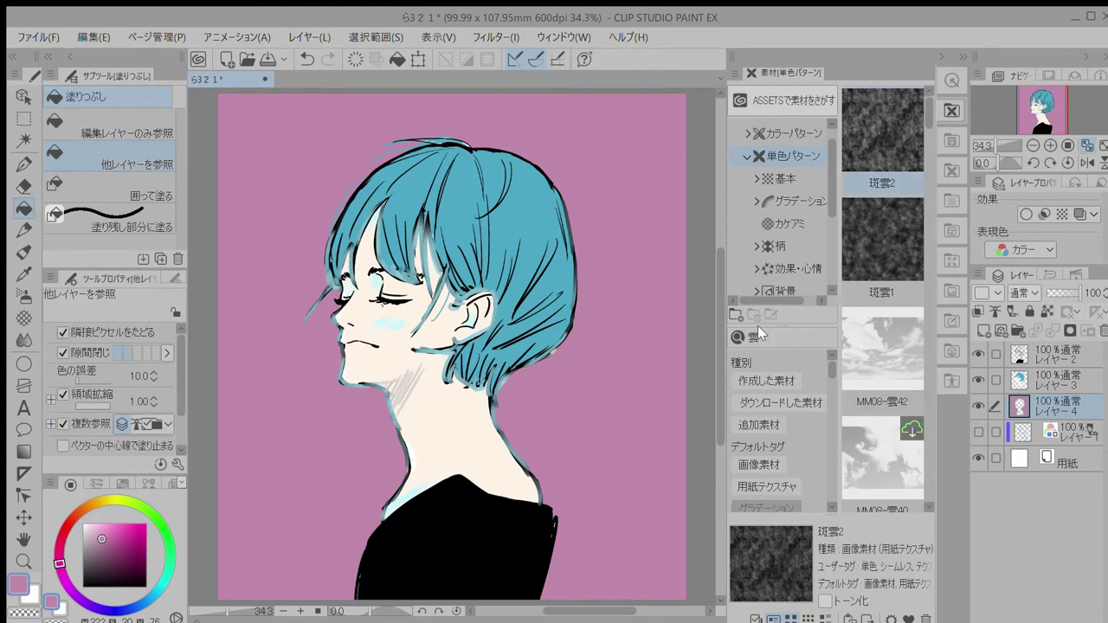
pyautogui.press('BackSpace')
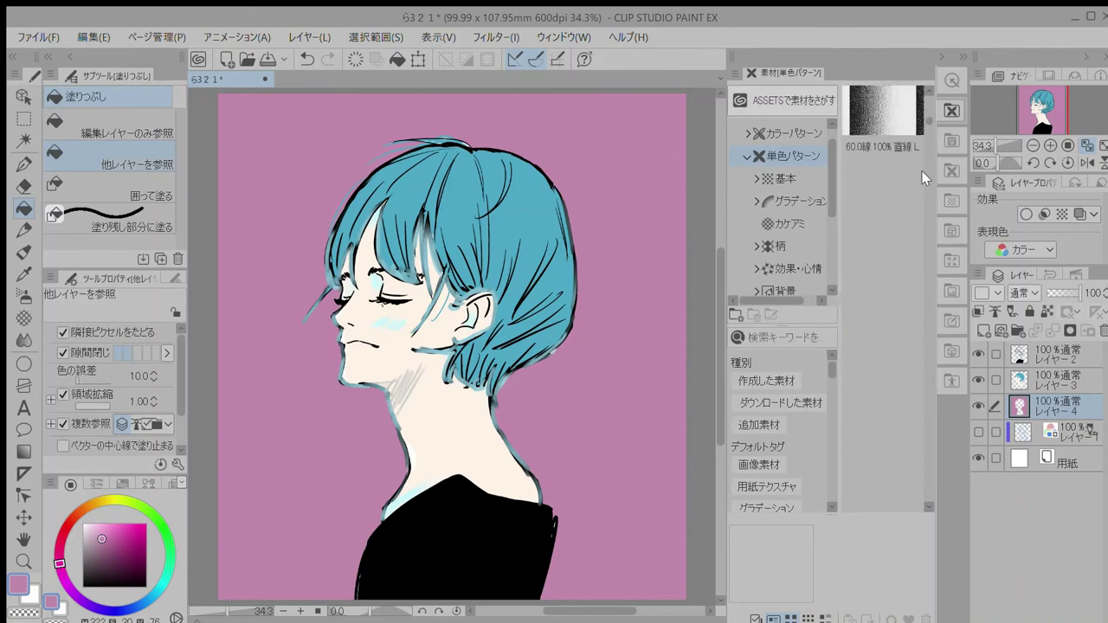
pyautogui.moveTo(924, 171); pyautogui.dragTo(631, 354)
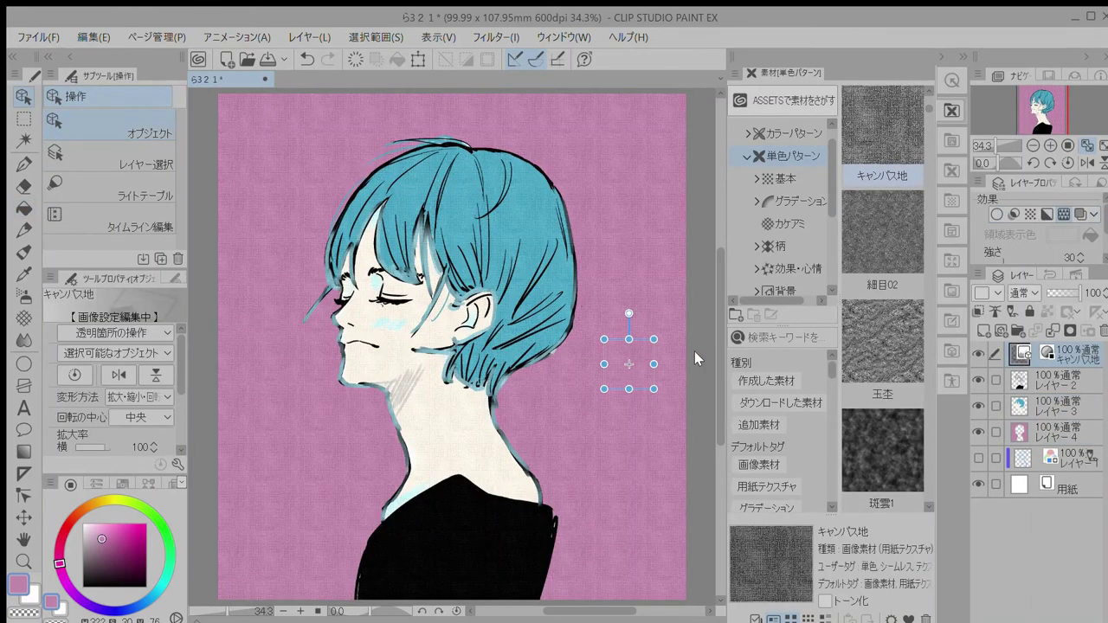
# Step: Hide the colour layer to inspect the line art alone, keeping the line layer active with the G-pen in black
pyautogui.moveTo(720, 356); pyautogui.dragTo(718, 381)
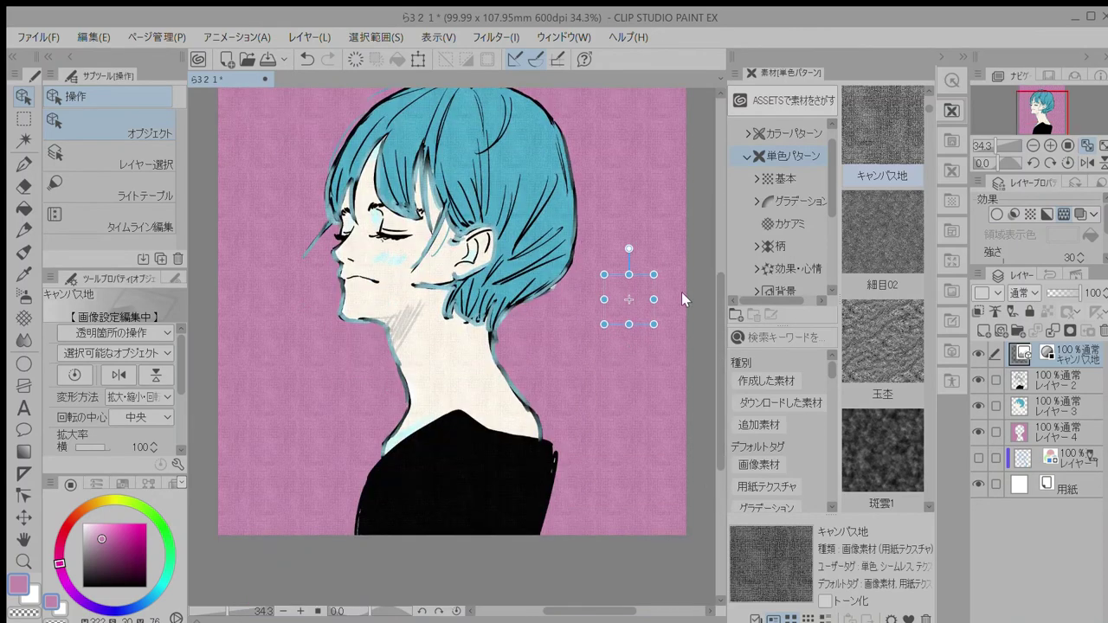
pyautogui.click(1037, 376)
pyautogui.click(977, 380)
pyautogui.click(978, 381)
pyautogui.click(978, 380)
pyautogui.click(976, 400)
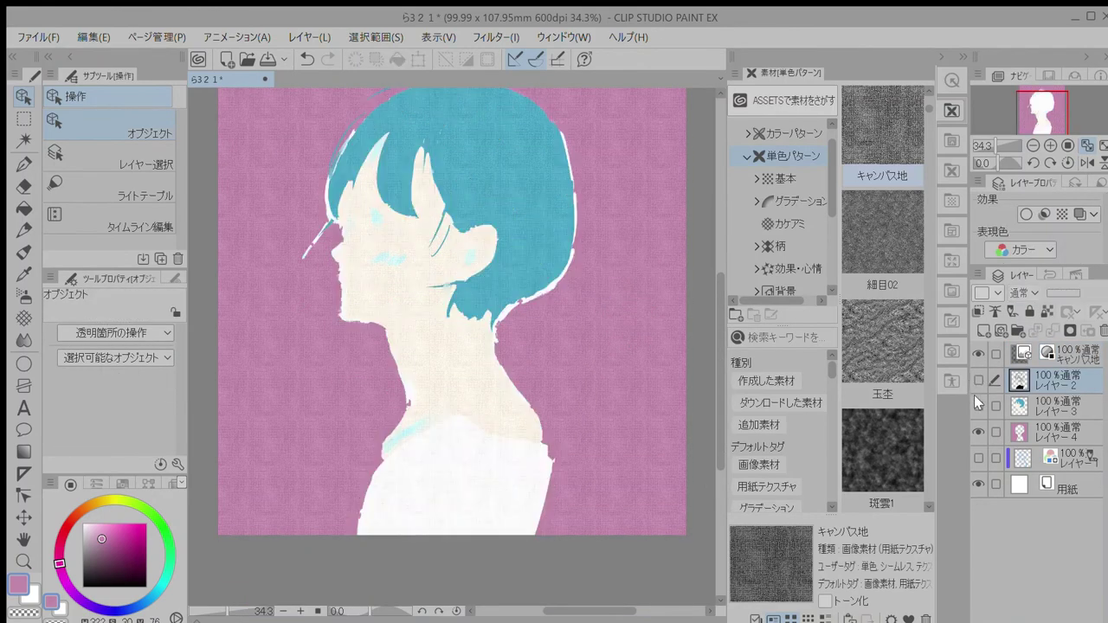
pyautogui.click(979, 380)
pyautogui.press('p')
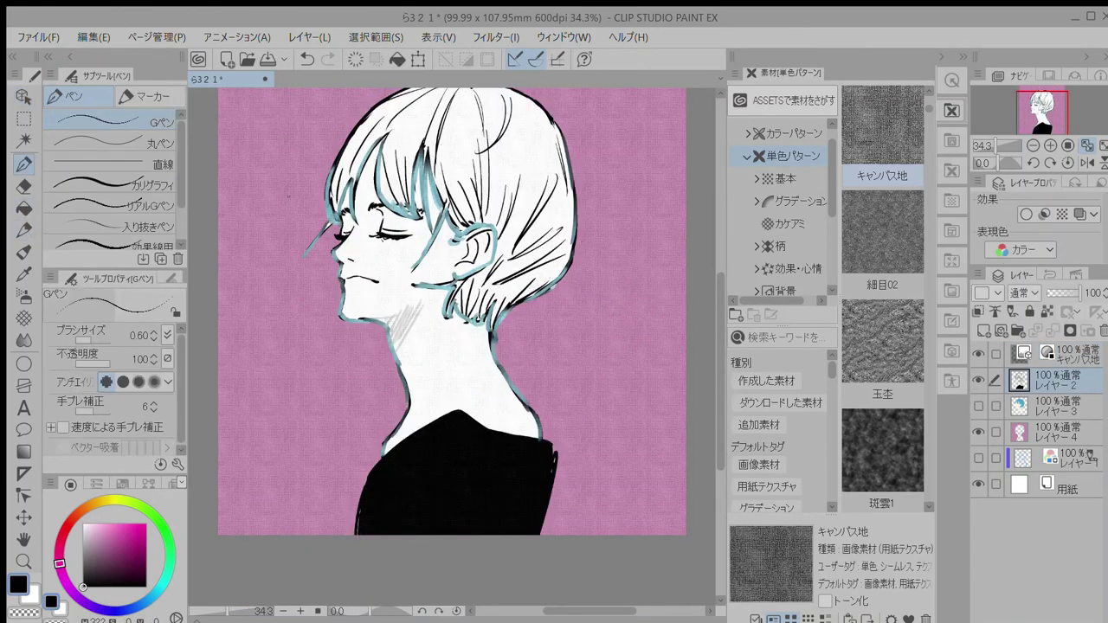
# Step: Revert to the uncropped 100 × 148 mm canvas with the original black outlines, select the line layer and show the colour layer
pyautogui.scroll(2, 404, 190)
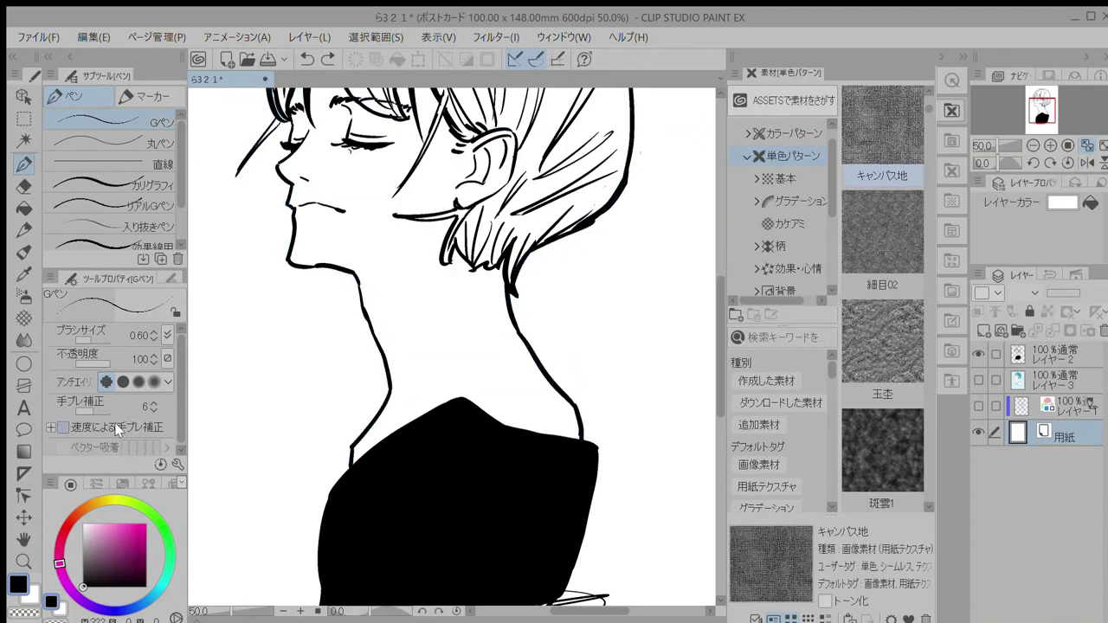
pyautogui.click(1103, 147)
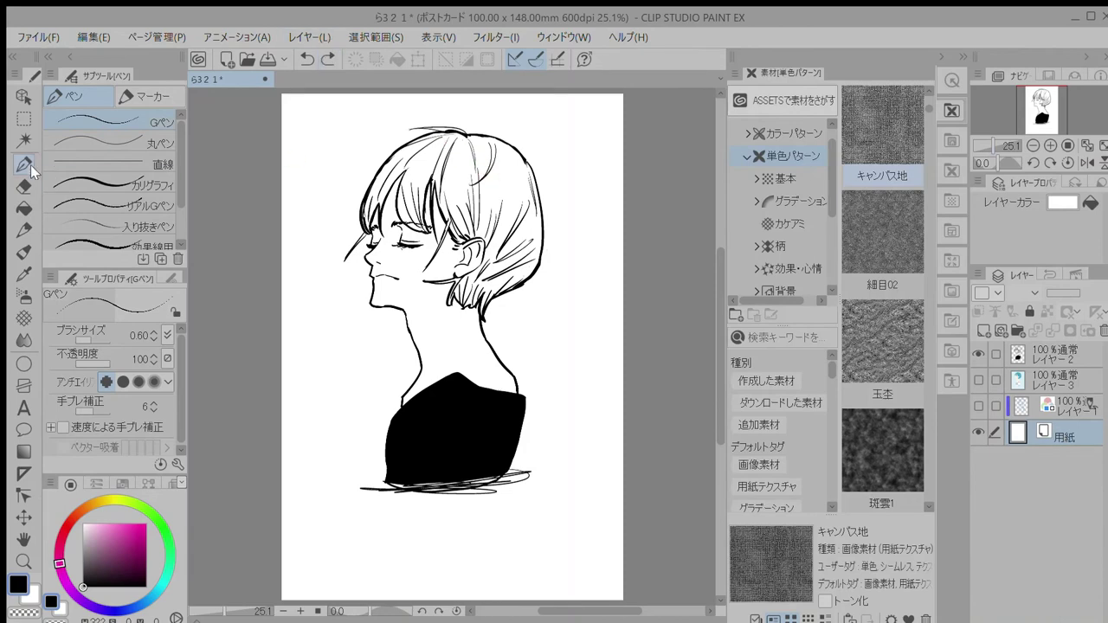
pyautogui.click(1052, 354)
pyautogui.click(978, 381)
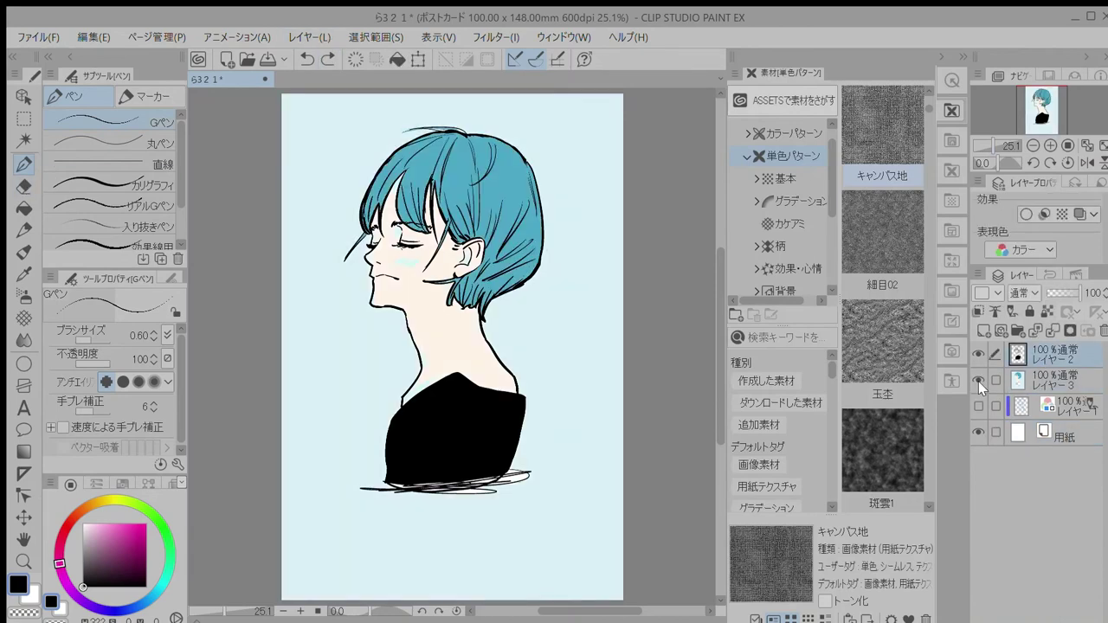
# Step: Fill the background with pale greyish pink on a new layer and place it between the line and colour layers
pyautogui.click(92, 523)
pyautogui.moveTo(92, 529); pyautogui.dragTo(94, 535)
pyautogui.press('g')
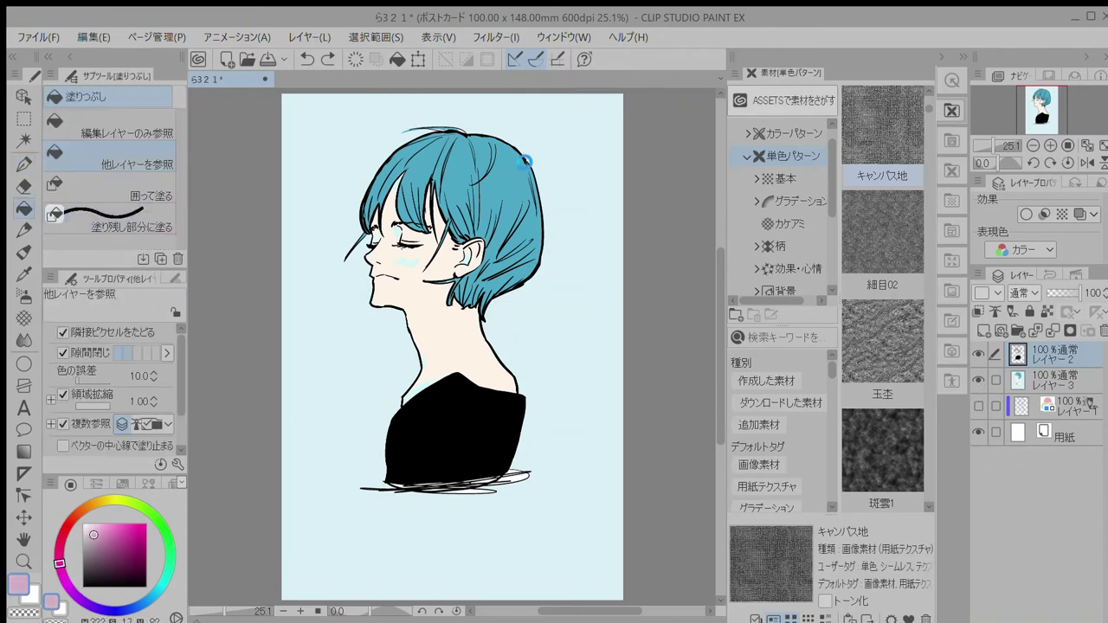
pyautogui.click(525, 125)
pyautogui.hotkey('ctrl', 'z')
pyautogui.hotkey('ctrl', 'shift', 'n')
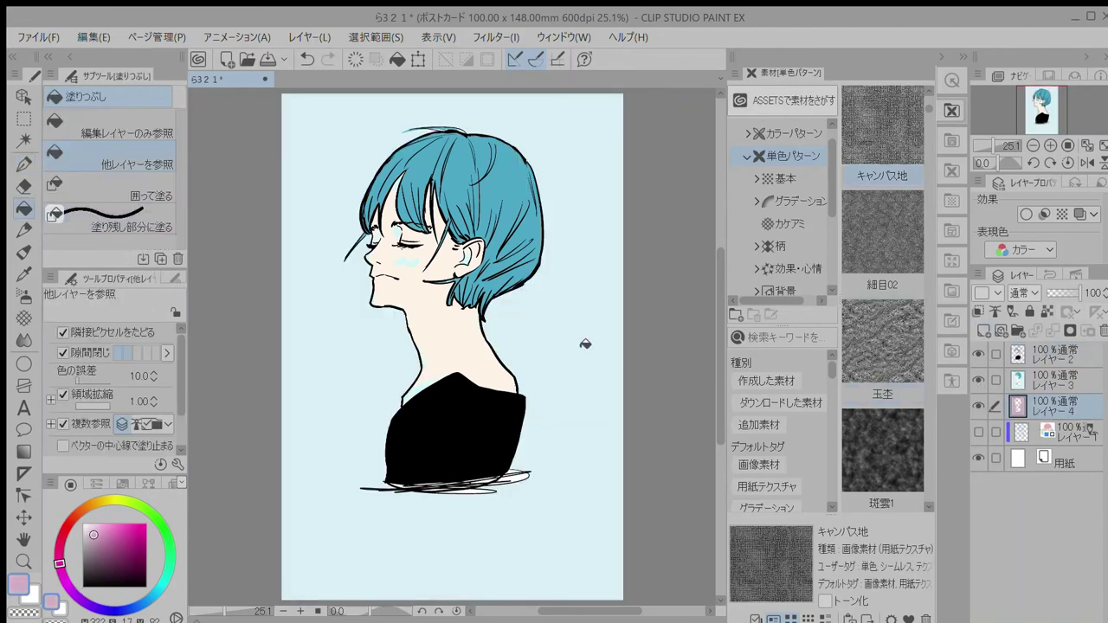
pyautogui.moveTo(1052, 405); pyautogui.dragTo(1039, 370)
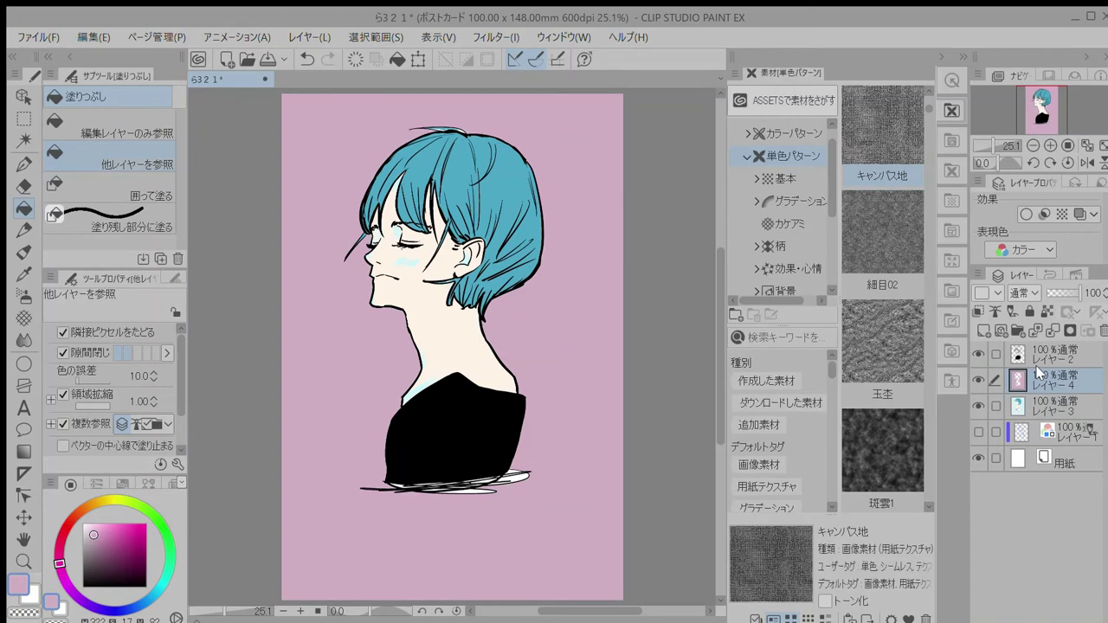
# Step: Crop the canvas to about 100 × 110 mm, cutting off the garment's scribbled bottom edge, and deselect
pyautogui.click(23, 119)
pyautogui.moveTo(277, 108)
pyautogui.mouseDown()
pyautogui.moveTo(609, 440)
pyautogui.moveTo(530, 271)
pyautogui.moveTo(622, 468)
pyautogui.mouseUp()
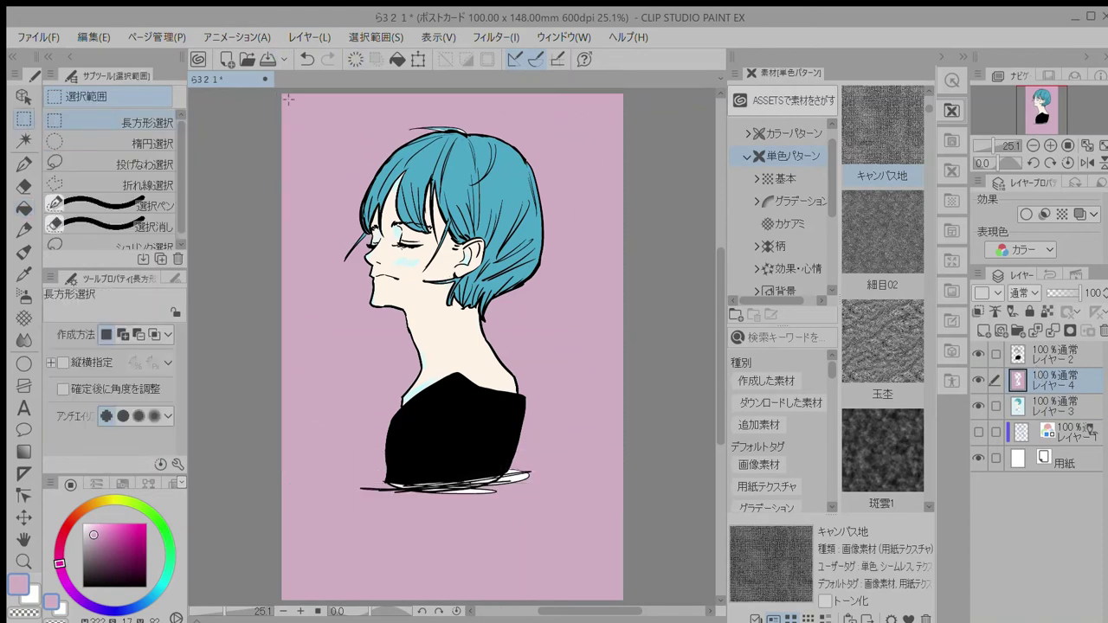
pyautogui.click(519, 495)
pyautogui.hotkey('ctrl', 'd')
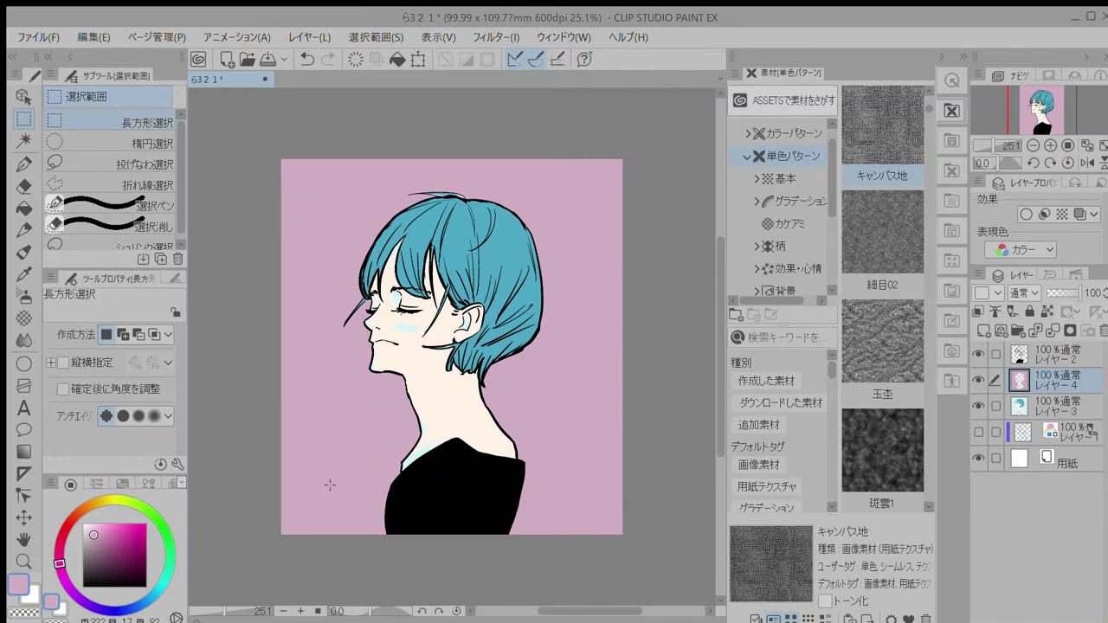
# Step: Choose a light cyan and add G-pen accents along the nape hair and neck outlines on the line layer
pyautogui.click(163, 582)
pyautogui.click(145, 603)
pyautogui.click(97, 528)
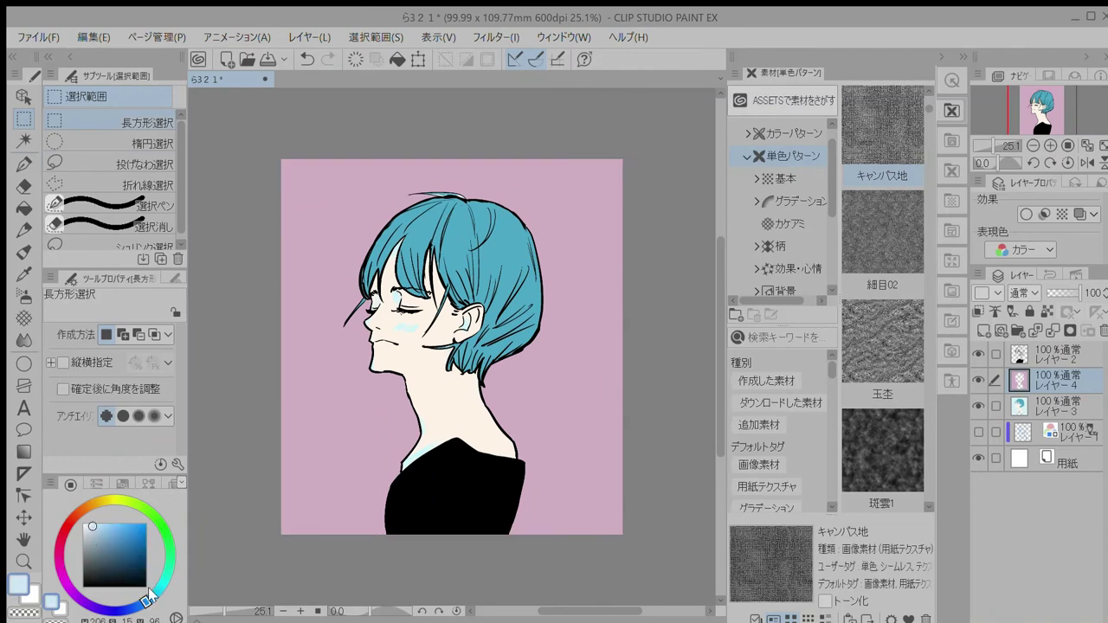
pyautogui.click(157, 592)
pyautogui.click(101, 529)
pyautogui.click(24, 164)
pyautogui.click(1058, 354)
pyautogui.scroll(2, 312, 376)
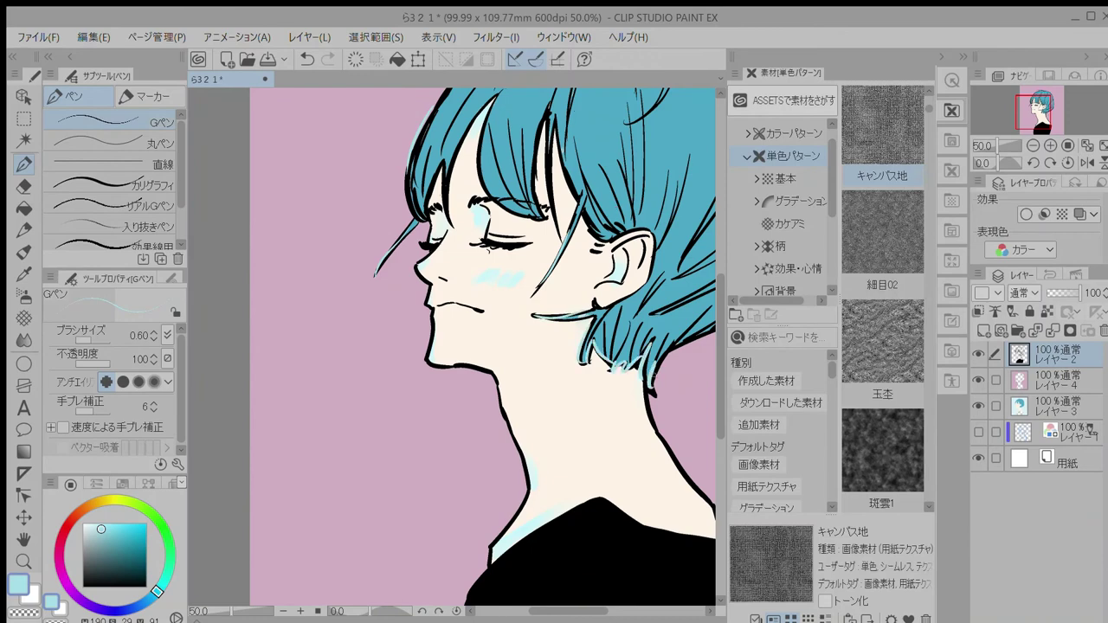
pyautogui.moveTo(647, 361); pyautogui.dragTo(649, 378)
# Step: Add light cyan G-pen accents along the bangs and the face-side hair outlines on the line layer
pyautogui.moveTo(720, 379); pyautogui.dragTo(721, 355)
pyautogui.moveTo(548, 215); pyautogui.dragTo(559, 308)
pyautogui.moveTo(480, 225); pyautogui.dragTo(504, 283)
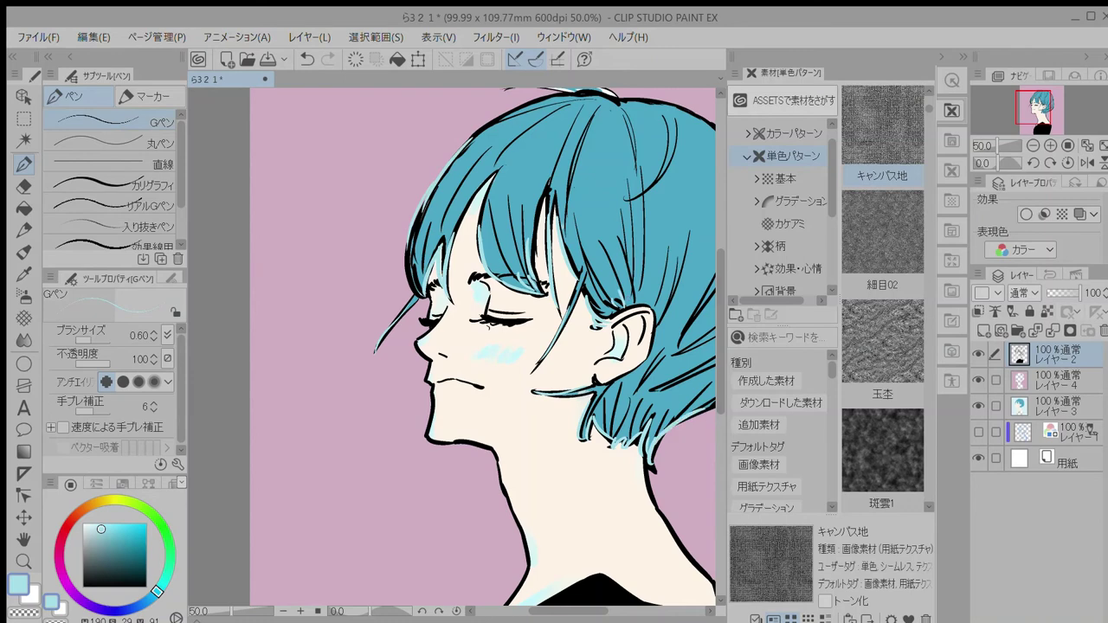
pyautogui.scroll(-2, 622, 389)
pyautogui.hotkey('ctrl', 'z')
pyautogui.scroll(2, 536, 309)
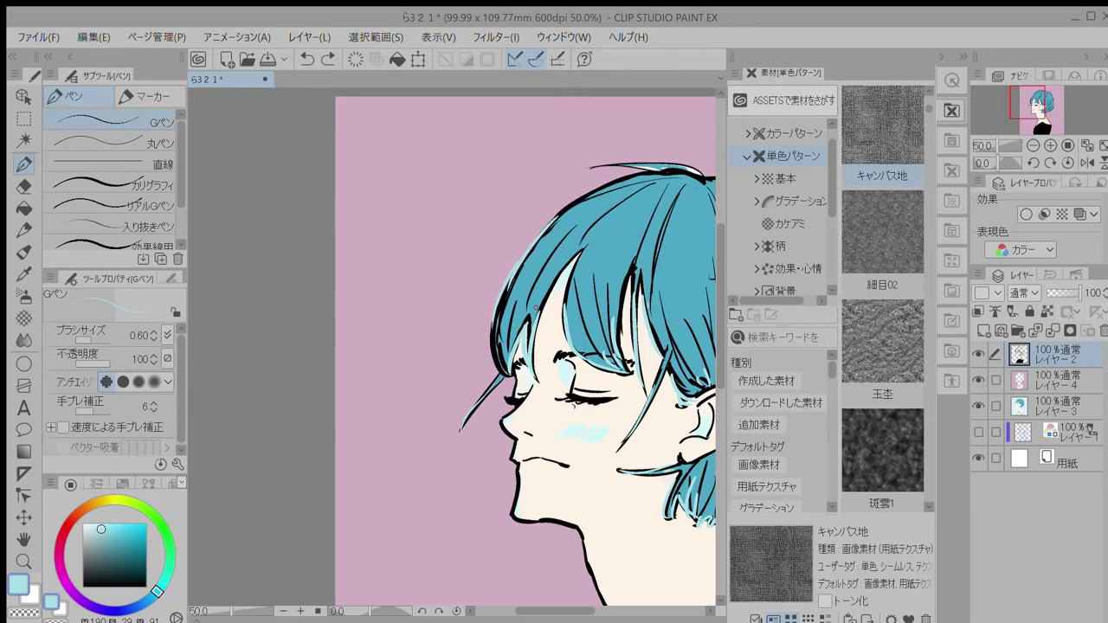
pyautogui.moveTo(501, 361); pyautogui.dragTo(501, 371)
pyautogui.scroll(-4, 530, 334)
pyautogui.scroll(2, 531, 334)
pyautogui.moveTo(574, 253); pyautogui.dragTo(610, 255)
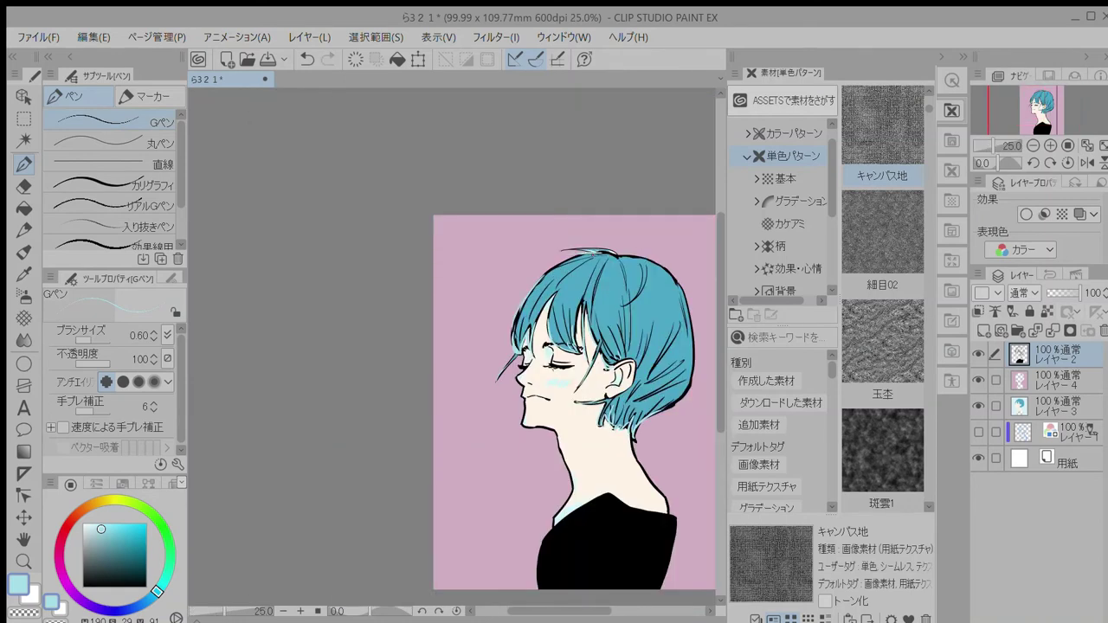
pyautogui.hotkey('ctrl', 'z')
pyautogui.scroll(2, 582, 216)
# Step: Add light cyan accent strokes to the crown and the back of the hair on the line layer
pyautogui.click(1019, 406)
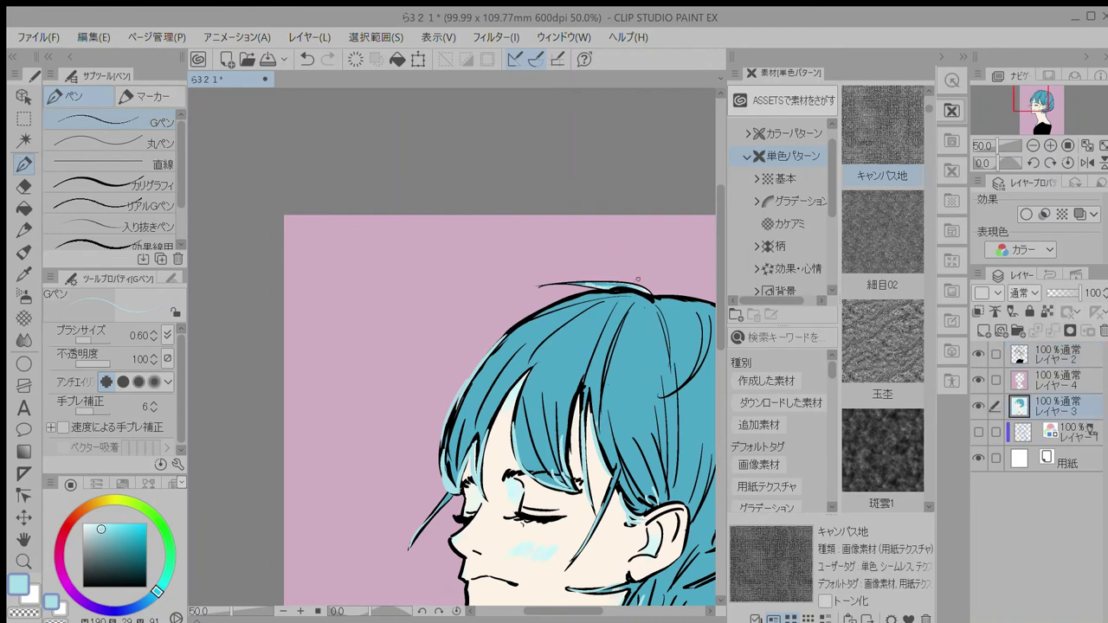
pyautogui.click(1067, 358)
pyautogui.scroll(-1, 539, 278)
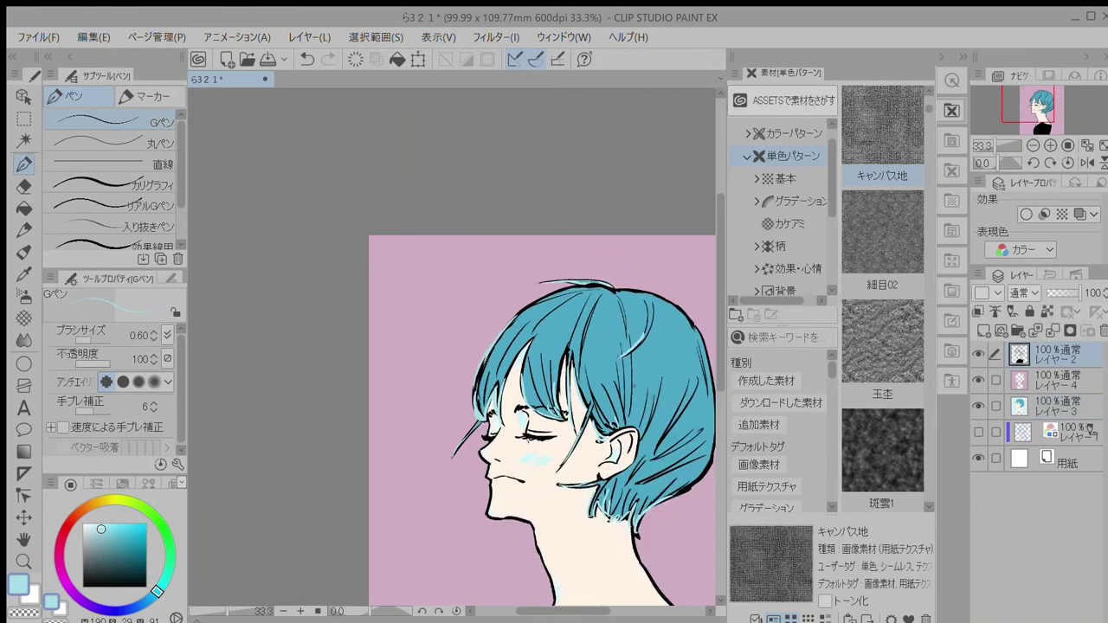
pyautogui.hotkey('ctrl', 'z')
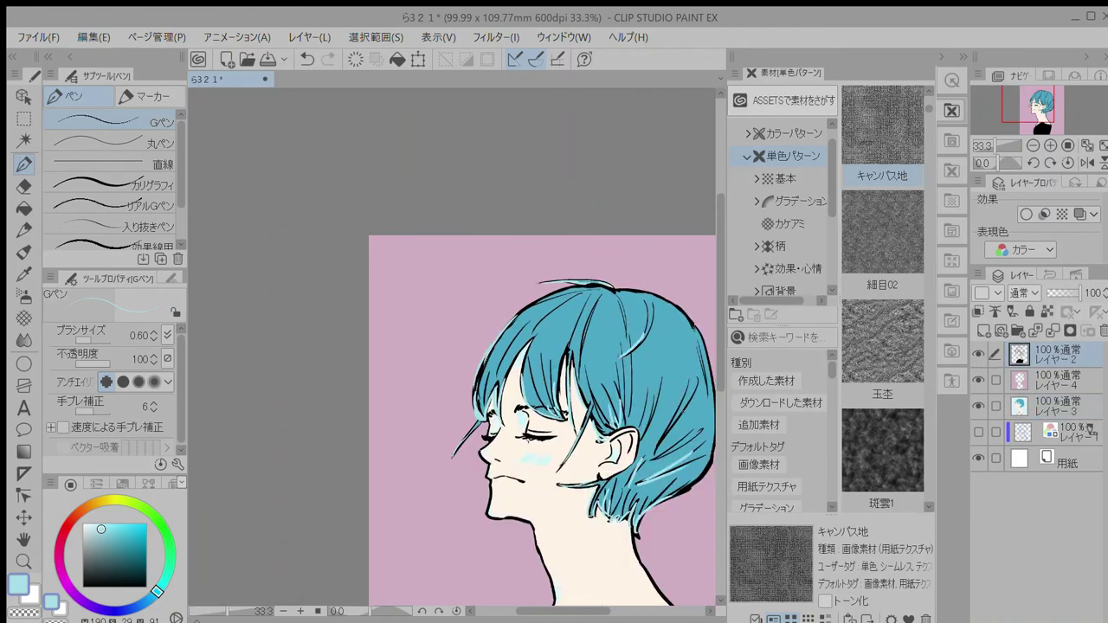
pyautogui.moveTo(649, 461); pyautogui.dragTo(709, 432)
pyautogui.moveTo(694, 327); pyautogui.dragTo(710, 399)
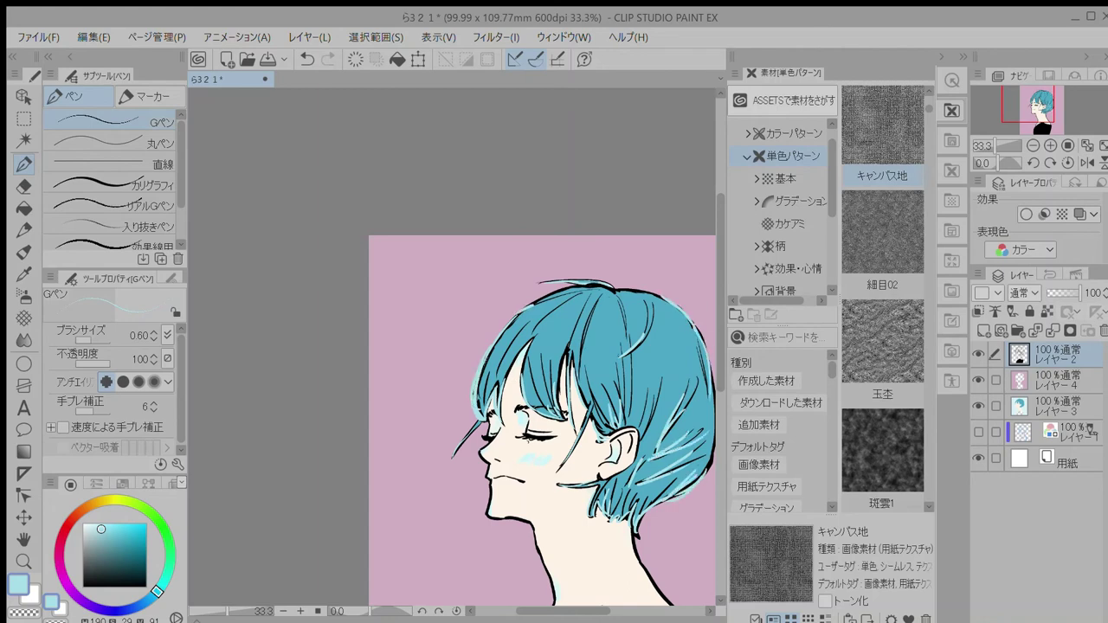
# Step: Lay the キャンバス地 texture over the whole picture and blend it in with the texture-combining layer effect
pyautogui.scroll(-3, 523, 427)
pyautogui.moveTo(882, 130); pyautogui.dragTo(564, 470)
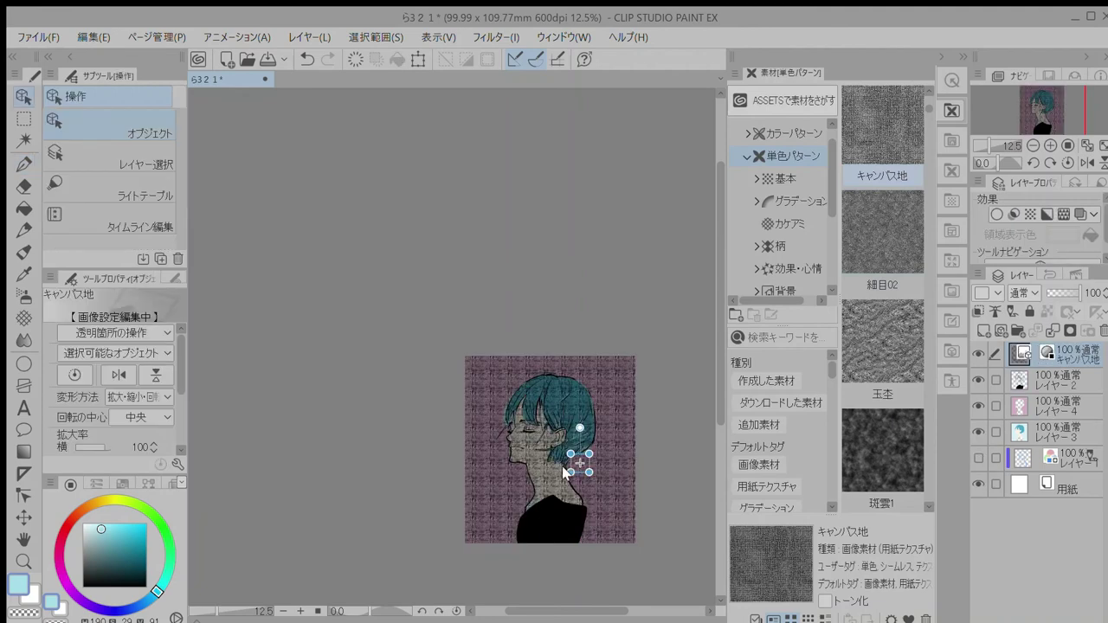
pyautogui.hotkey('ctrl', '0')
pyautogui.click(1064, 215)
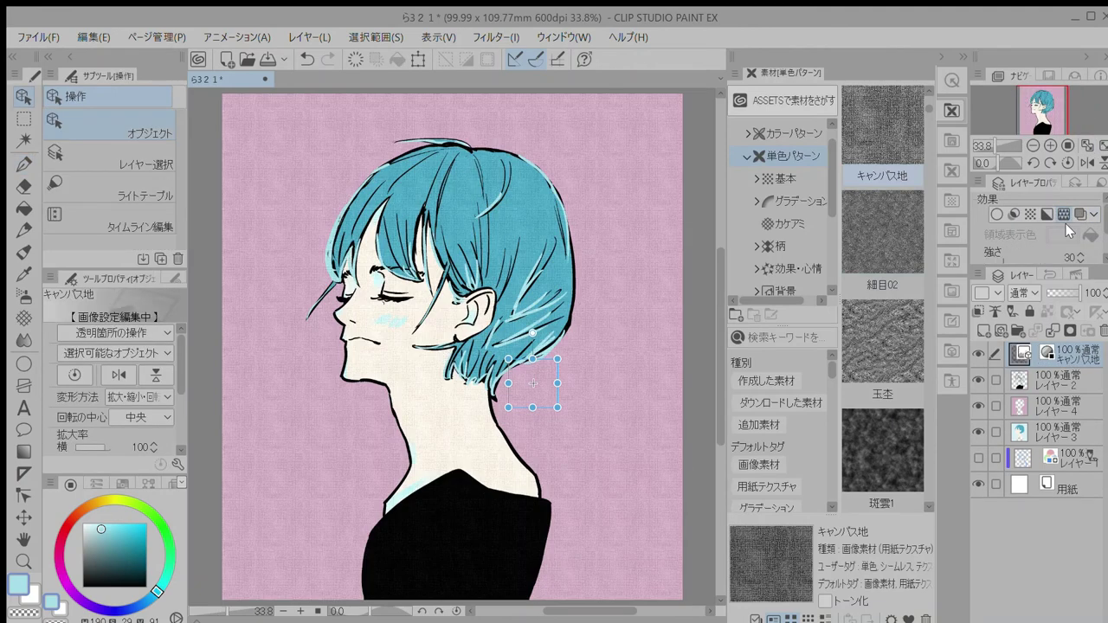
# Step: Try auto-selecting the black garment on the line layer and clearing it
pyautogui.click(988, 381)
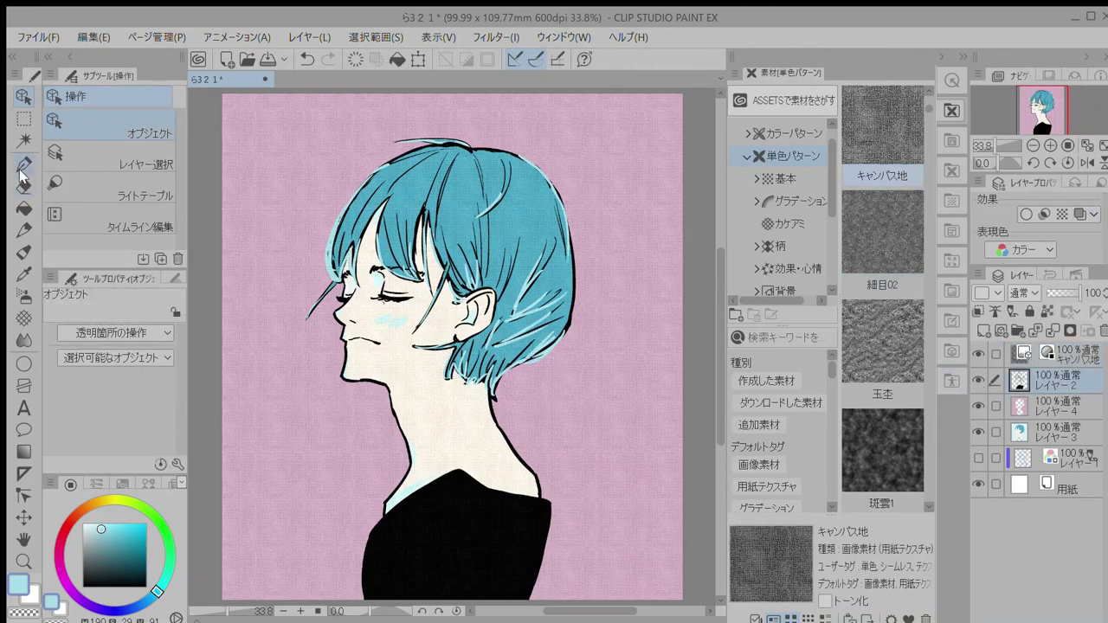
pyautogui.click(24, 118)
pyautogui.press('w')
pyautogui.click(437, 567)
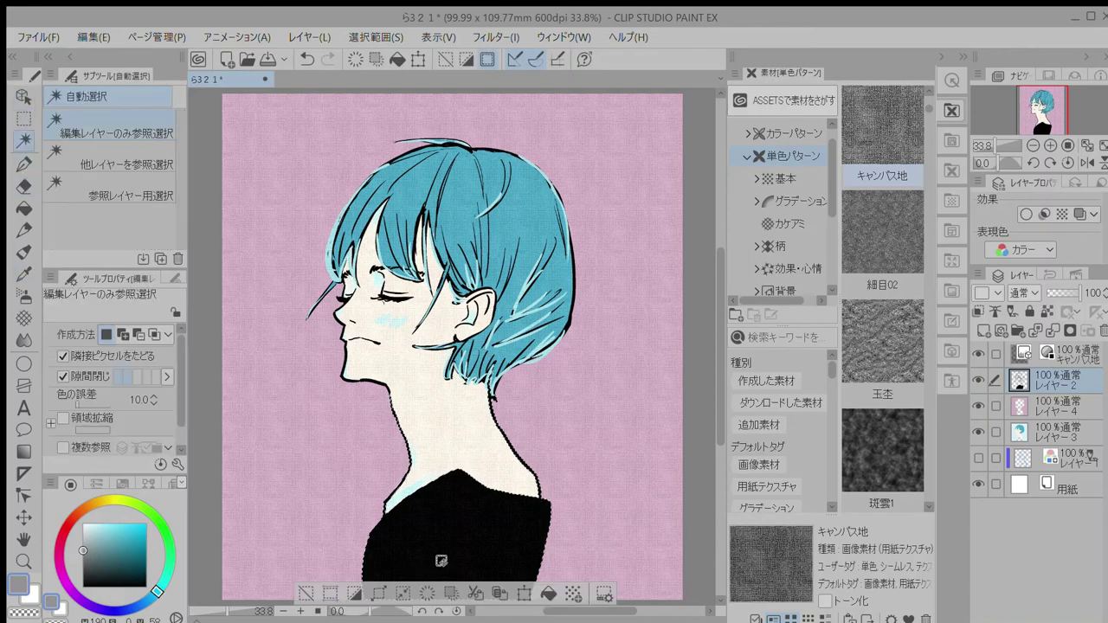
pyautogui.click(426, 594)
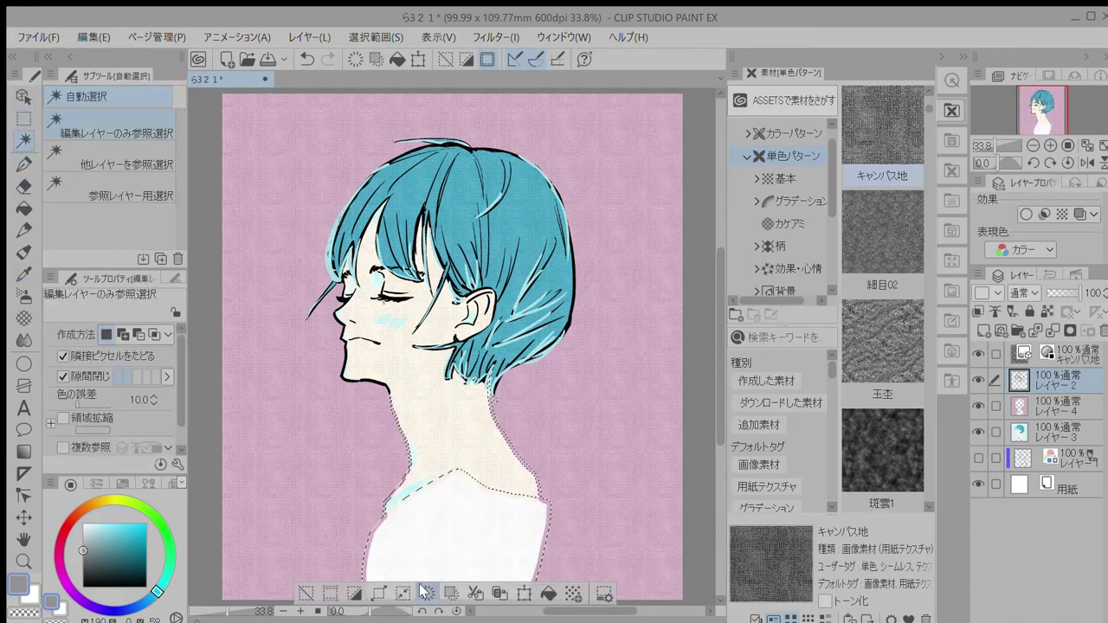
pyautogui.hotkey('ctrl', 'z')
# Step: Try removing the neck outline from the garment selection and clearing the black area
pyautogui.click(25, 119)
pyautogui.click(112, 226)
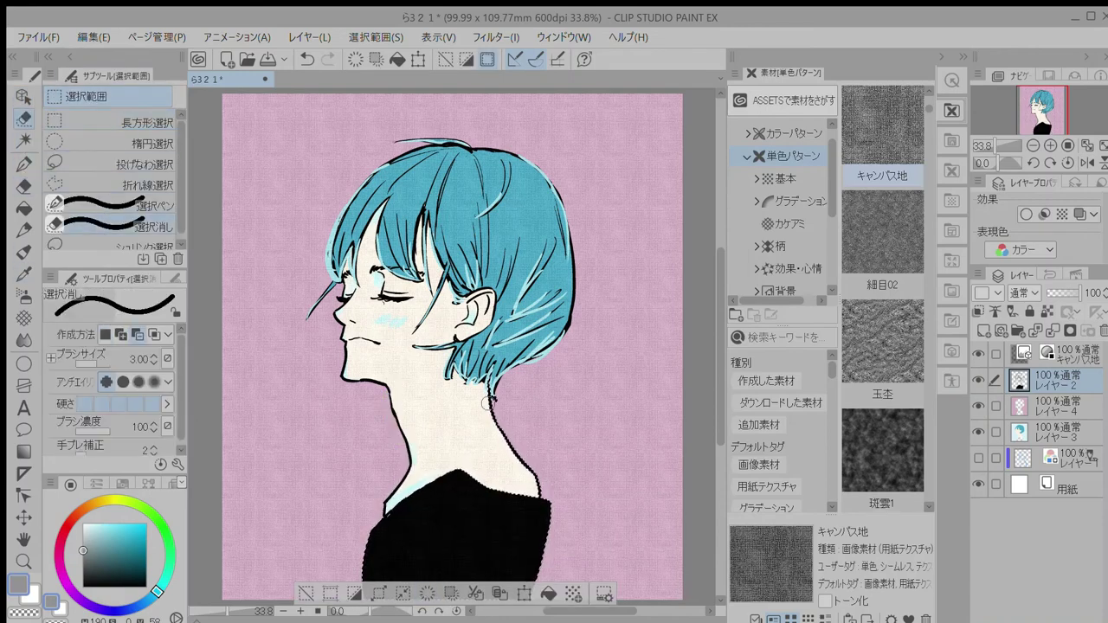
pyautogui.moveTo(448, 359)
pyautogui.mouseDown()
pyautogui.moveTo(511, 424)
pyautogui.moveTo(548, 511)
pyautogui.mouseUp()
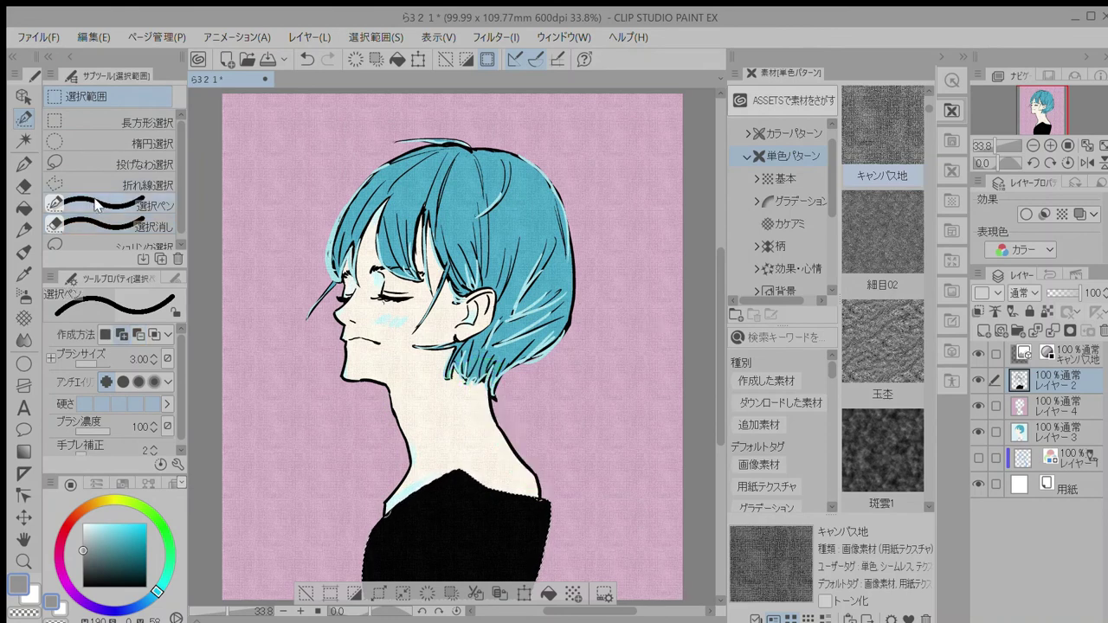
pyautogui.click(130, 205)
pyautogui.click(427, 593)
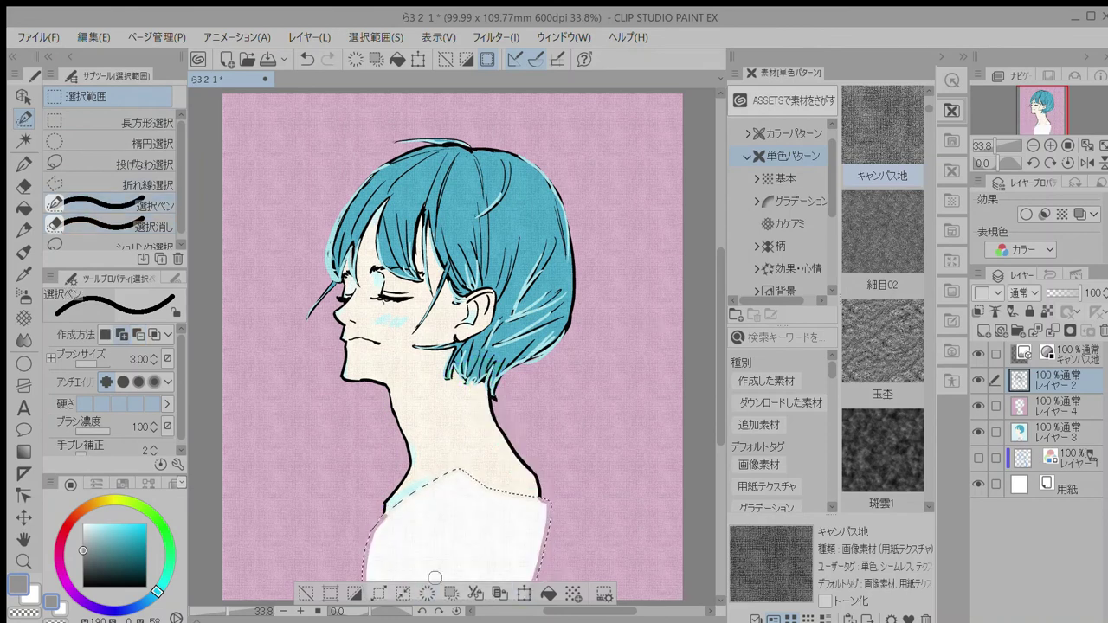
pyautogui.hotkey('ctrl', 'z')
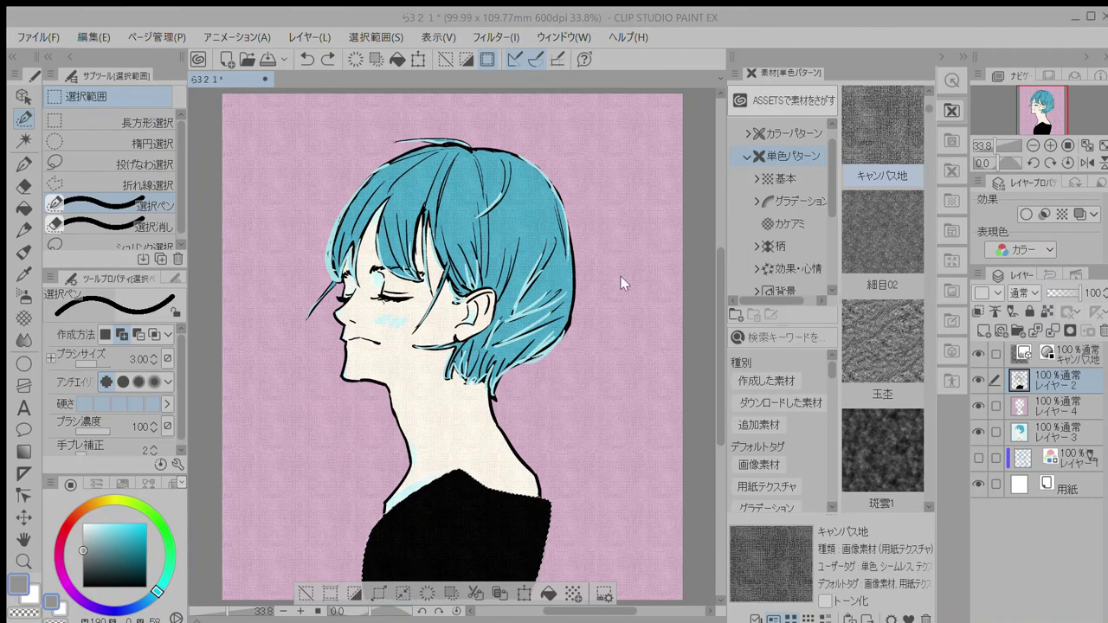
# Step: Try shrinking the garment selection and clearing the black inside it so only an outline is left
pyautogui.click(661, 289)
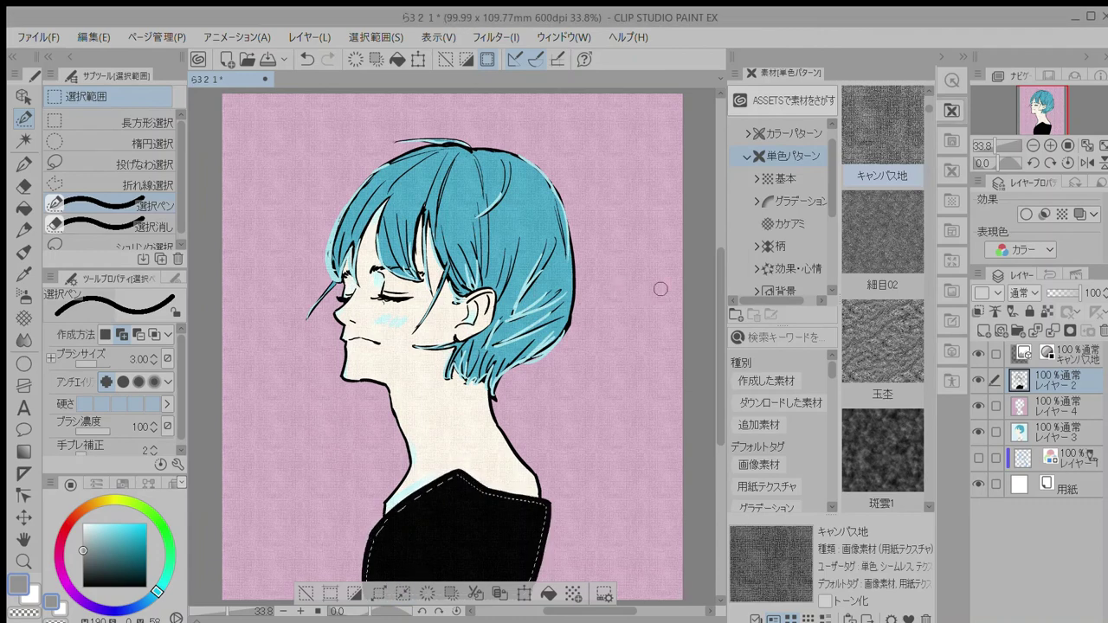
pyautogui.click(404, 593)
pyautogui.click(425, 586)
pyautogui.hotkey('ctrl', 'd')
pyautogui.scroll(-2, 425, 583)
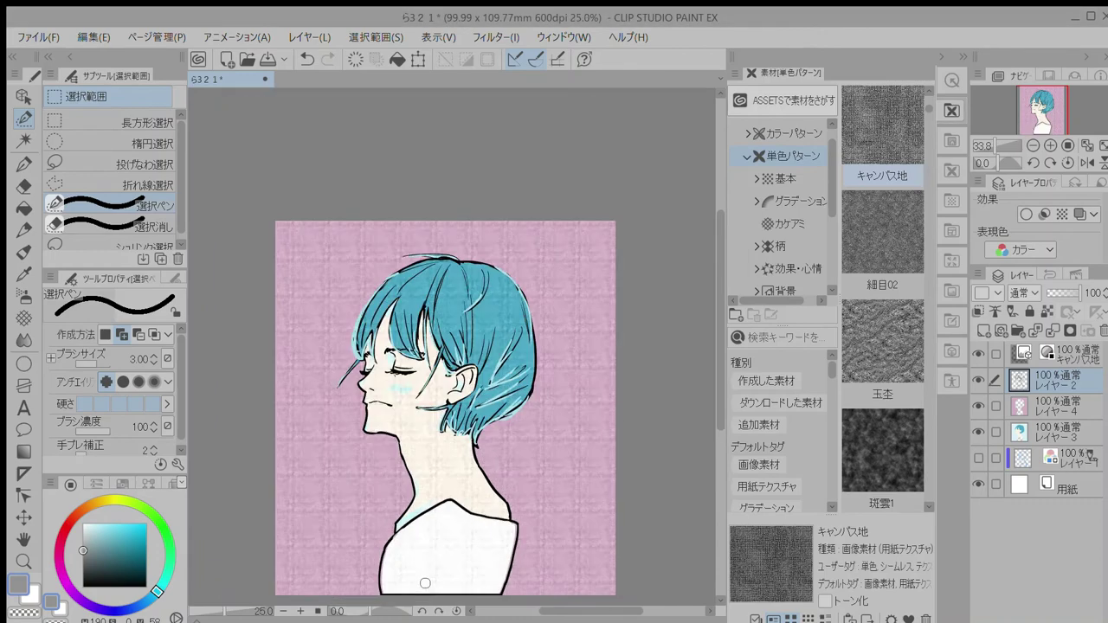
pyautogui.scroll(1, 425, 583)
pyautogui.scroll(-1, 425, 584)
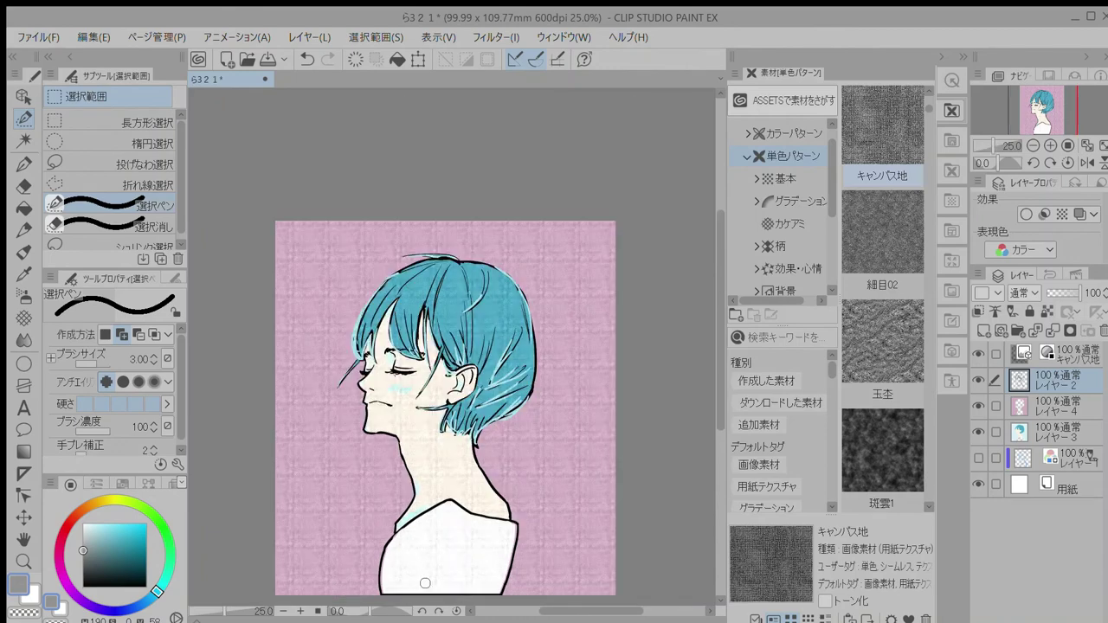
pyautogui.hotkey('ctrl', 'z')
pyautogui.hotkey('ctrl', 'z')
pyautogui.moveTo(556, 456); pyautogui.dragTo(564, 335)
pyautogui.hotkey('ctrl', 'd')
# Step: Extend the garment's back edge outward with a black G-pen line and fill the gap with black
pyautogui.scroll(2, 510, 396)
pyautogui.moveTo(550, 485); pyautogui.dragTo(582, 413)
pyautogui.press('p')
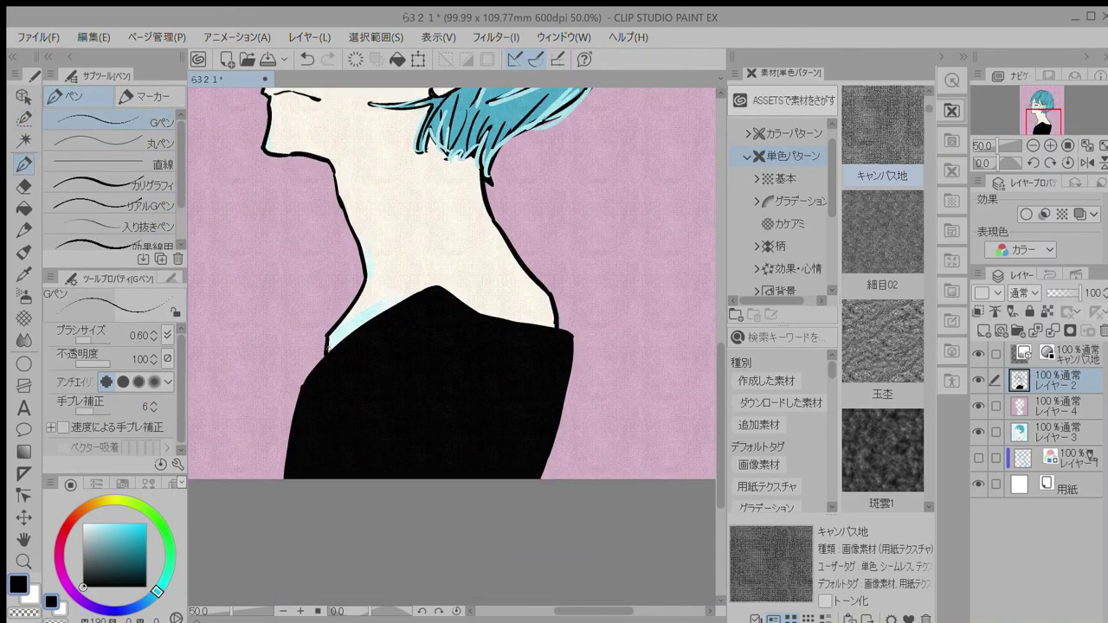
pyautogui.moveTo(572, 339); pyautogui.dragTo(560, 483)
pyautogui.click(24, 188)
pyautogui.click(24, 209)
pyautogui.click(553, 468)
pyautogui.click(24, 165)
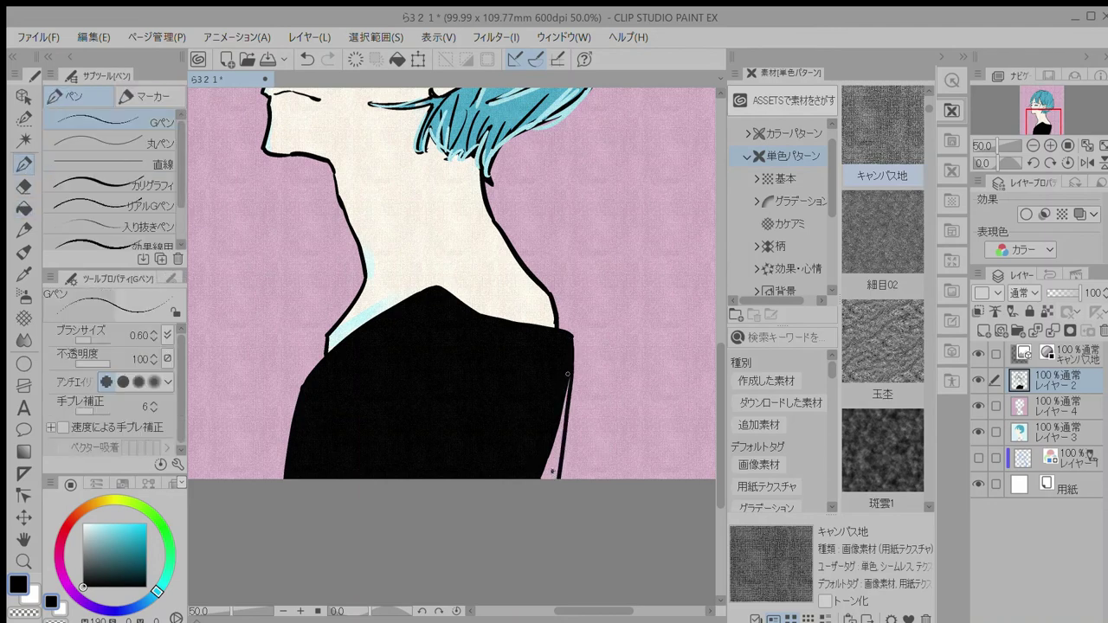
pyautogui.moveTo(567, 372); pyautogui.dragTo(546, 486)
pyautogui.scroll(-1, 546, 483)
pyautogui.click(22, 206)
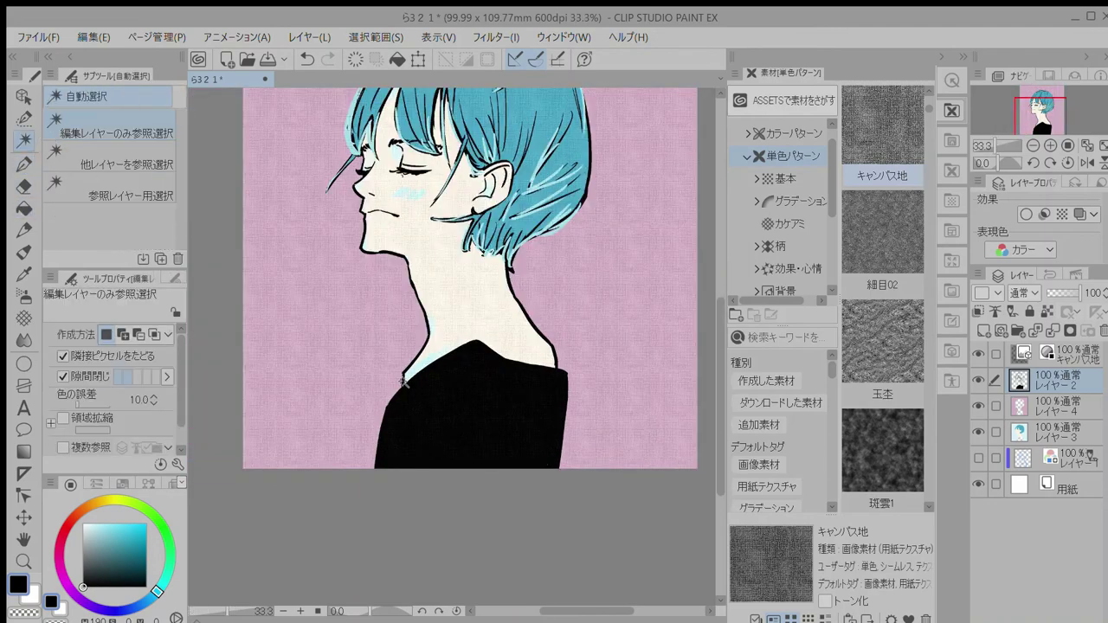
# Step: Auto-select the black garment and take the connected neck outlines out of the selection
pyautogui.click(24, 140)
pyautogui.click(24, 120)
pyautogui.click(113, 226)
pyautogui.moveTo(410, 259); pyautogui.dragTo(405, 378)
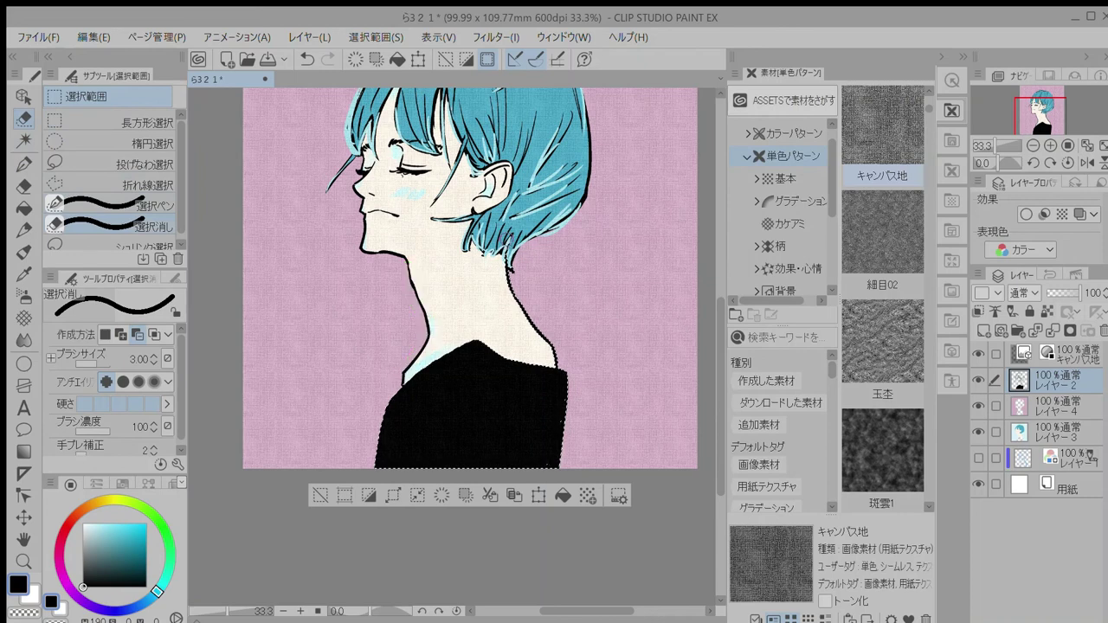
pyautogui.moveTo(512, 268); pyautogui.dragTo(540, 343)
pyautogui.click(113, 205)
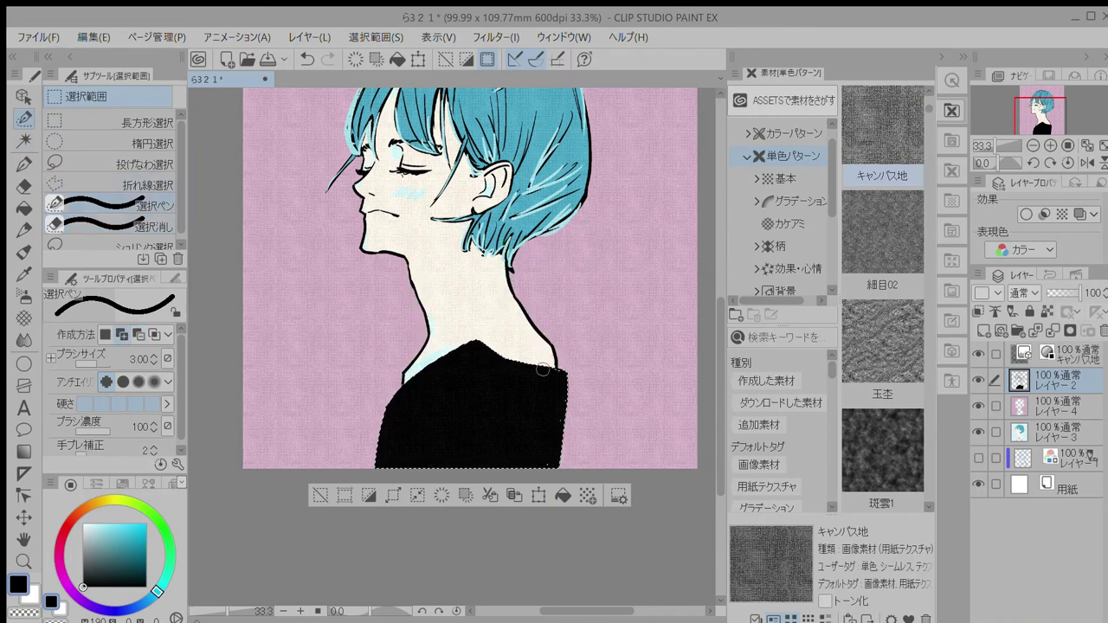
# Step: Shrink the garment selection, extend it down to the canvas edge and clear the black inside, leaving an outline
pyautogui.click(416, 496)
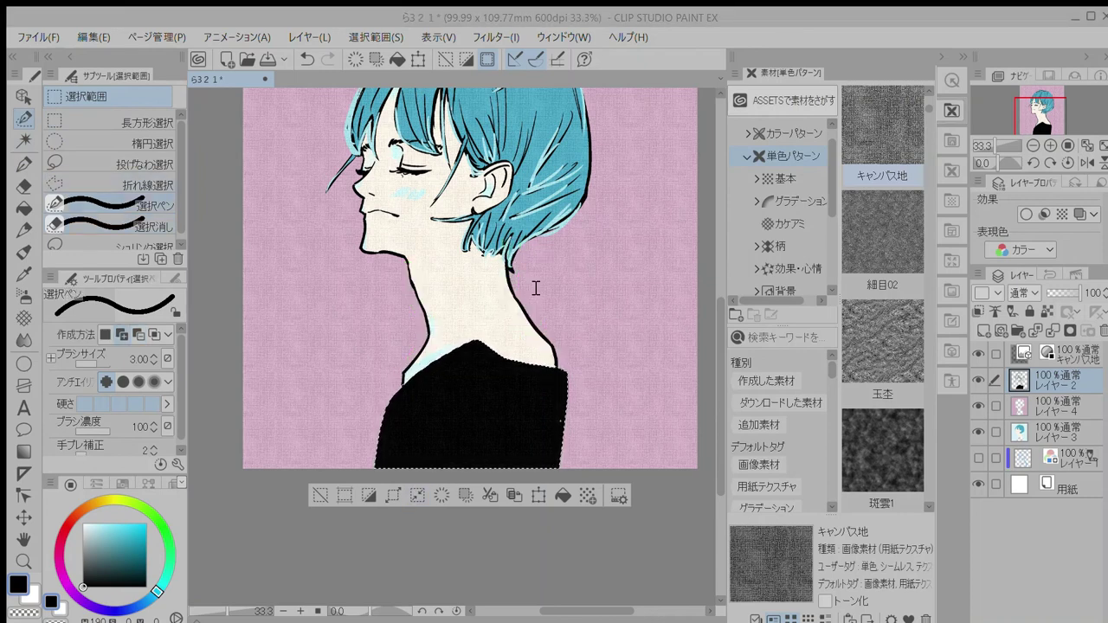
pyautogui.moveTo(549, 465); pyautogui.dragTo(386, 464)
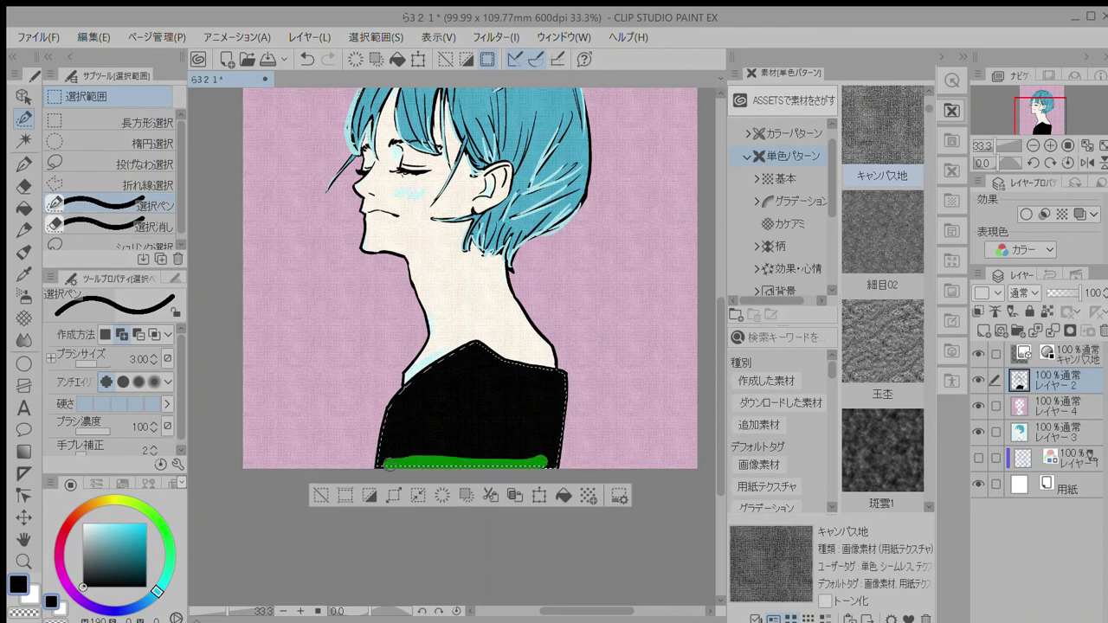
pyautogui.click(443, 495)
# Step: Remove the leftover pink and light blue inside the garment on the background and colour layers, and deselect
pyautogui.click(1022, 406)
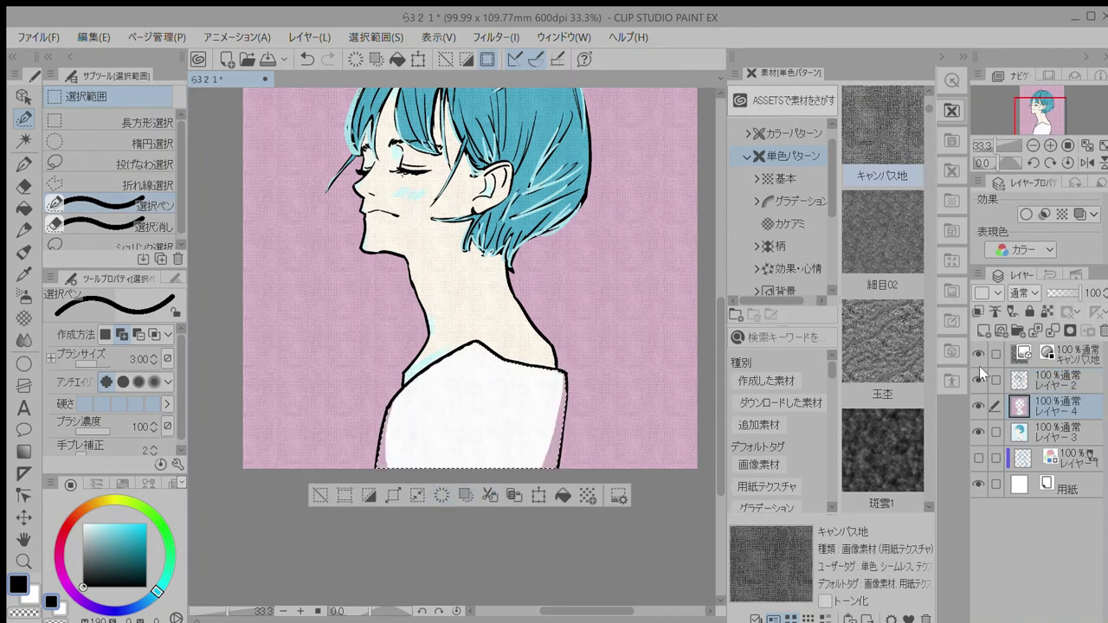
pyautogui.click(440, 492)
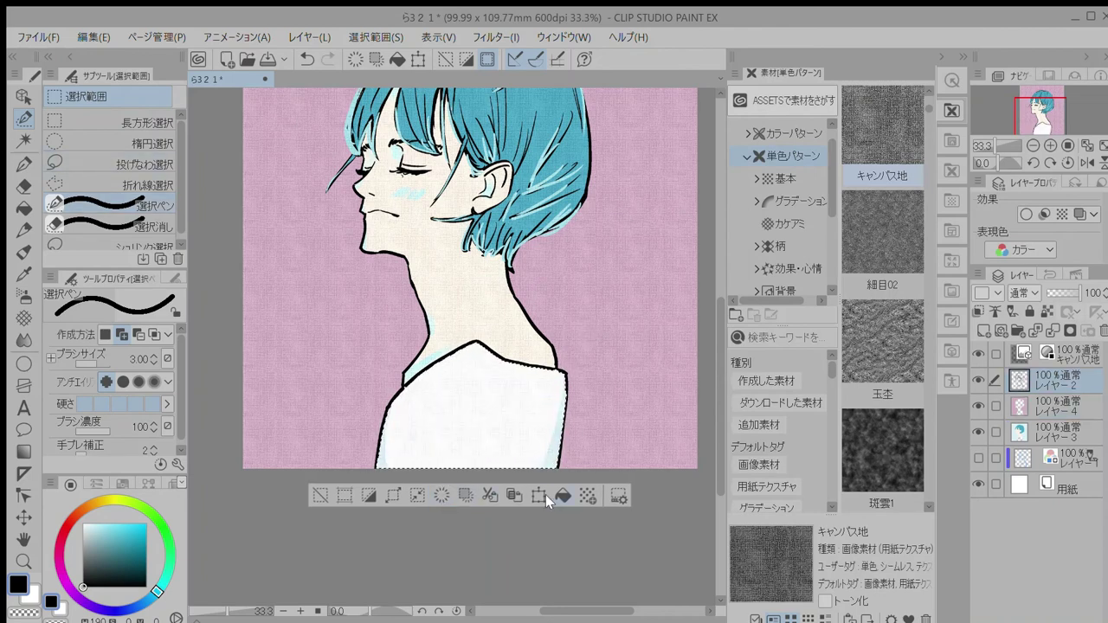
pyautogui.hotkey('alt', '[')
pyautogui.hotkey('ctrl', 'd')
pyautogui.scroll(-1, 443, 492)
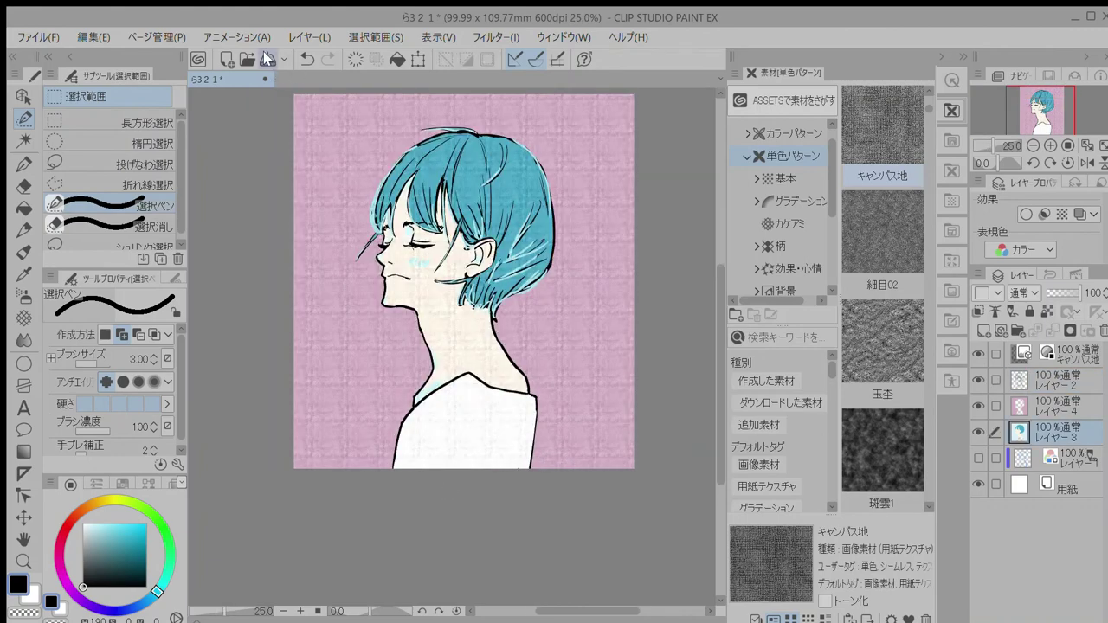
pyautogui.click(962, 56)
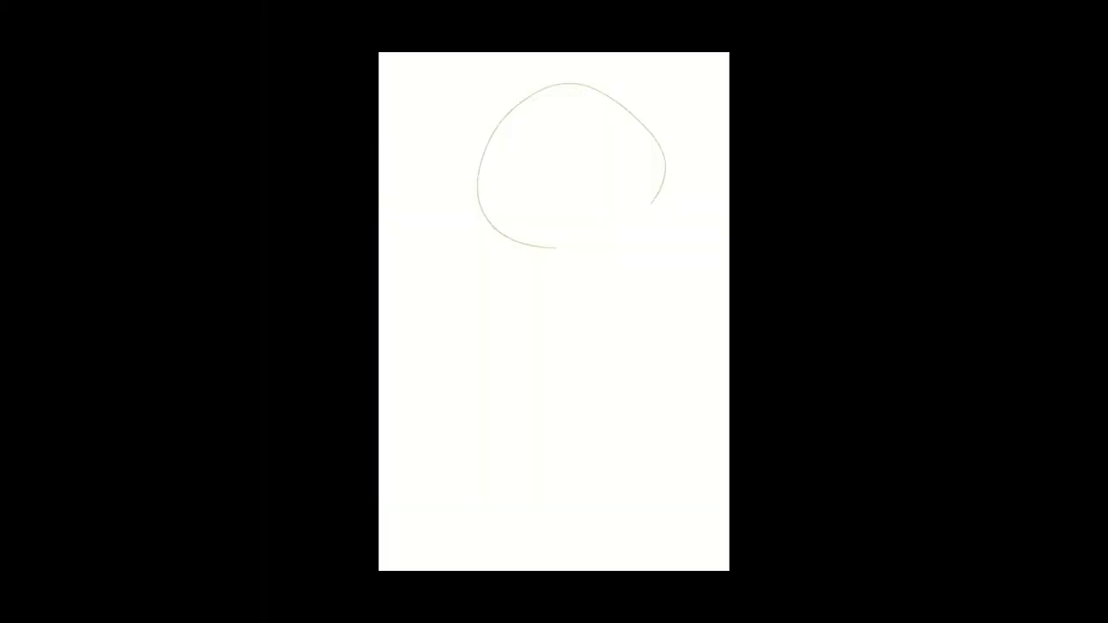